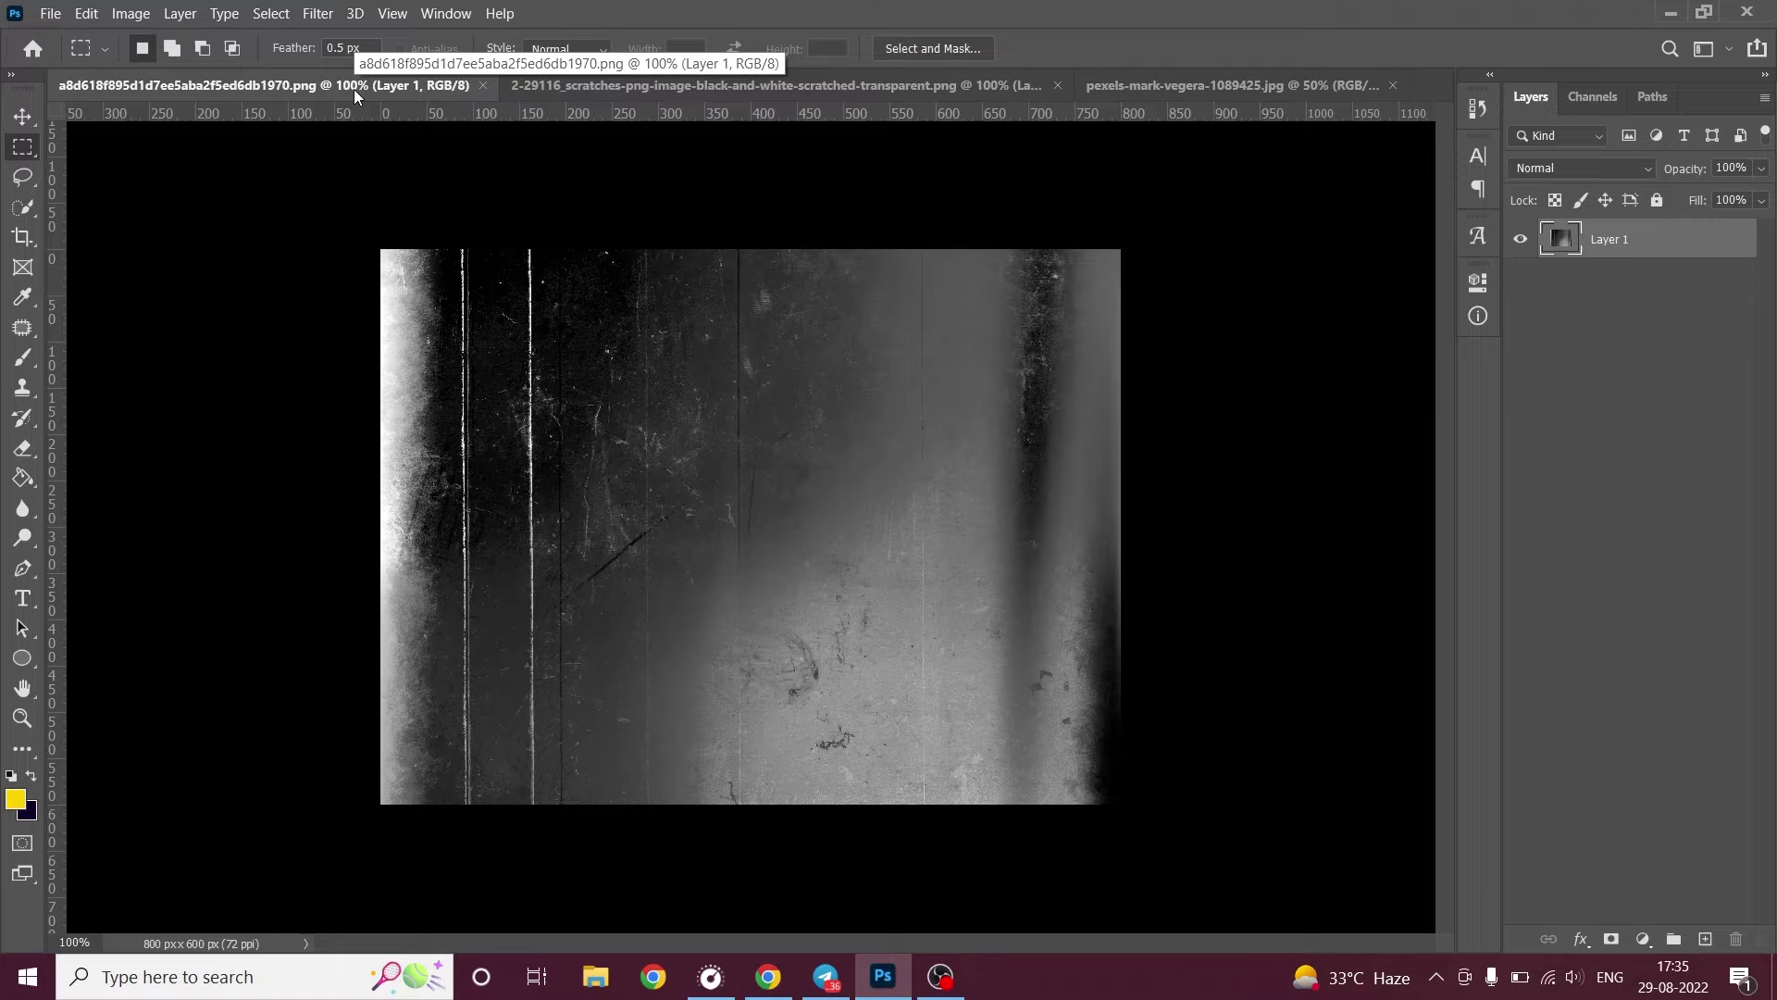
Copy the dark grunge texture into the car photo document, scale it to about 225%, and centre it over the canvas.
key(v)
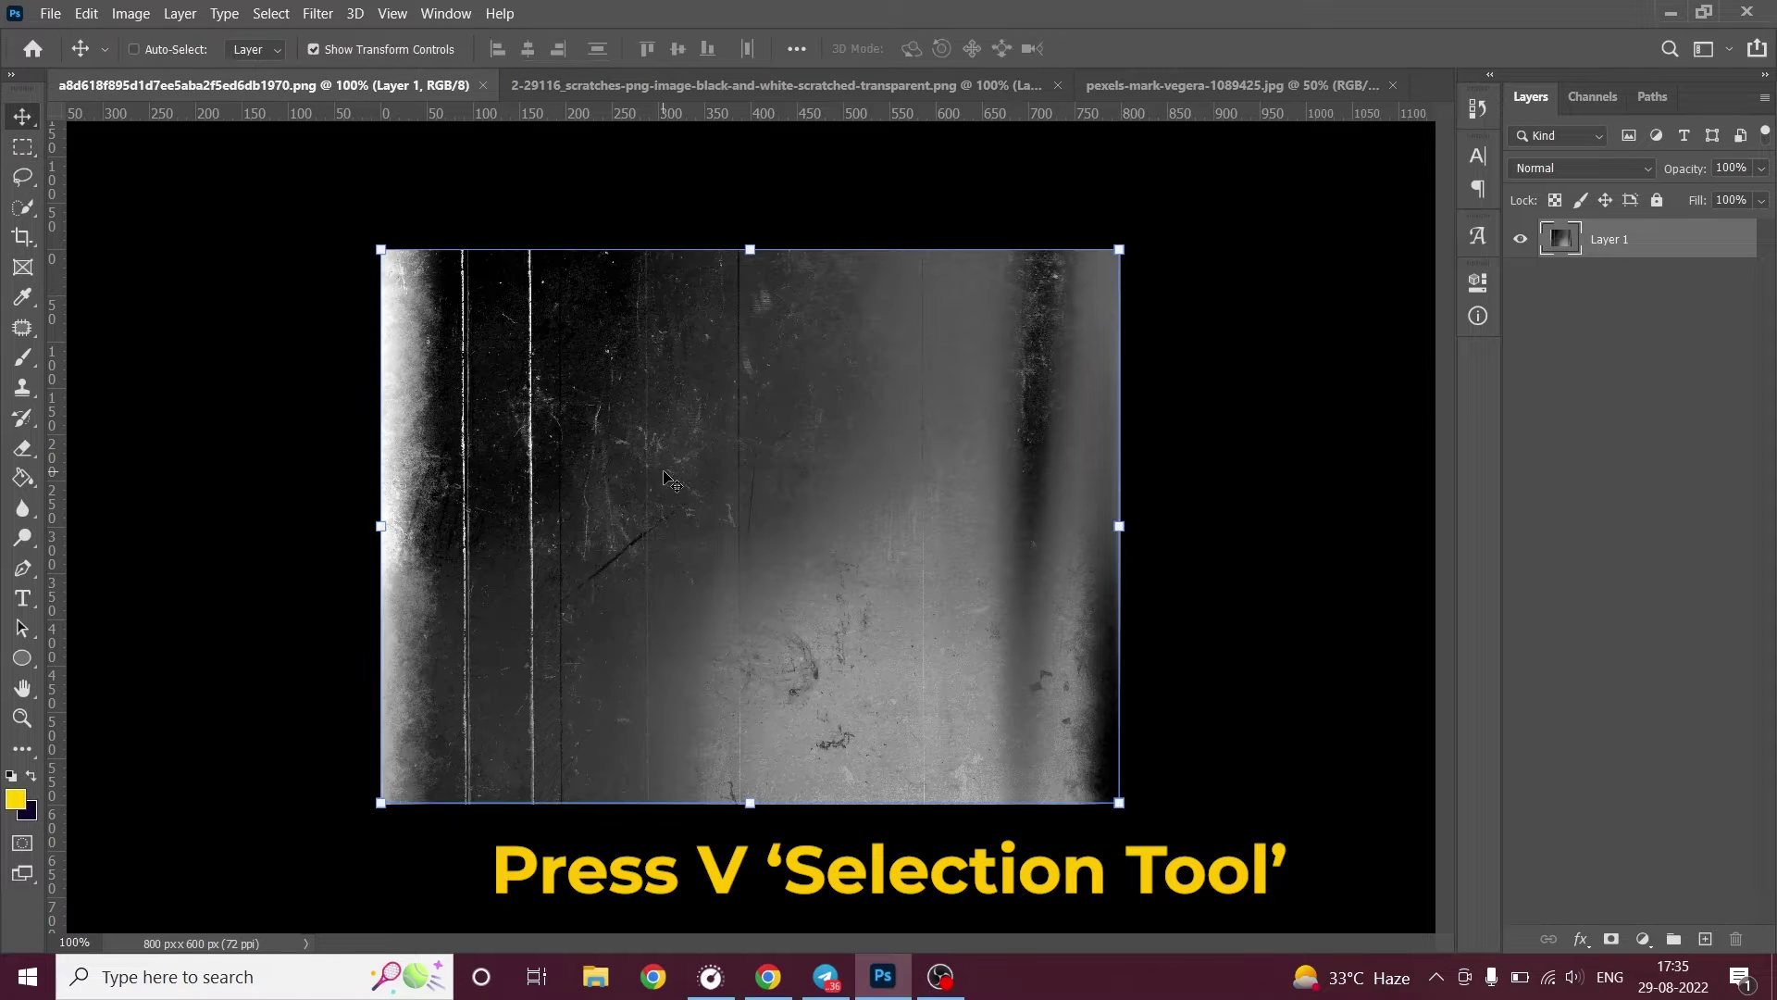
drag(664, 476, 533, 385)
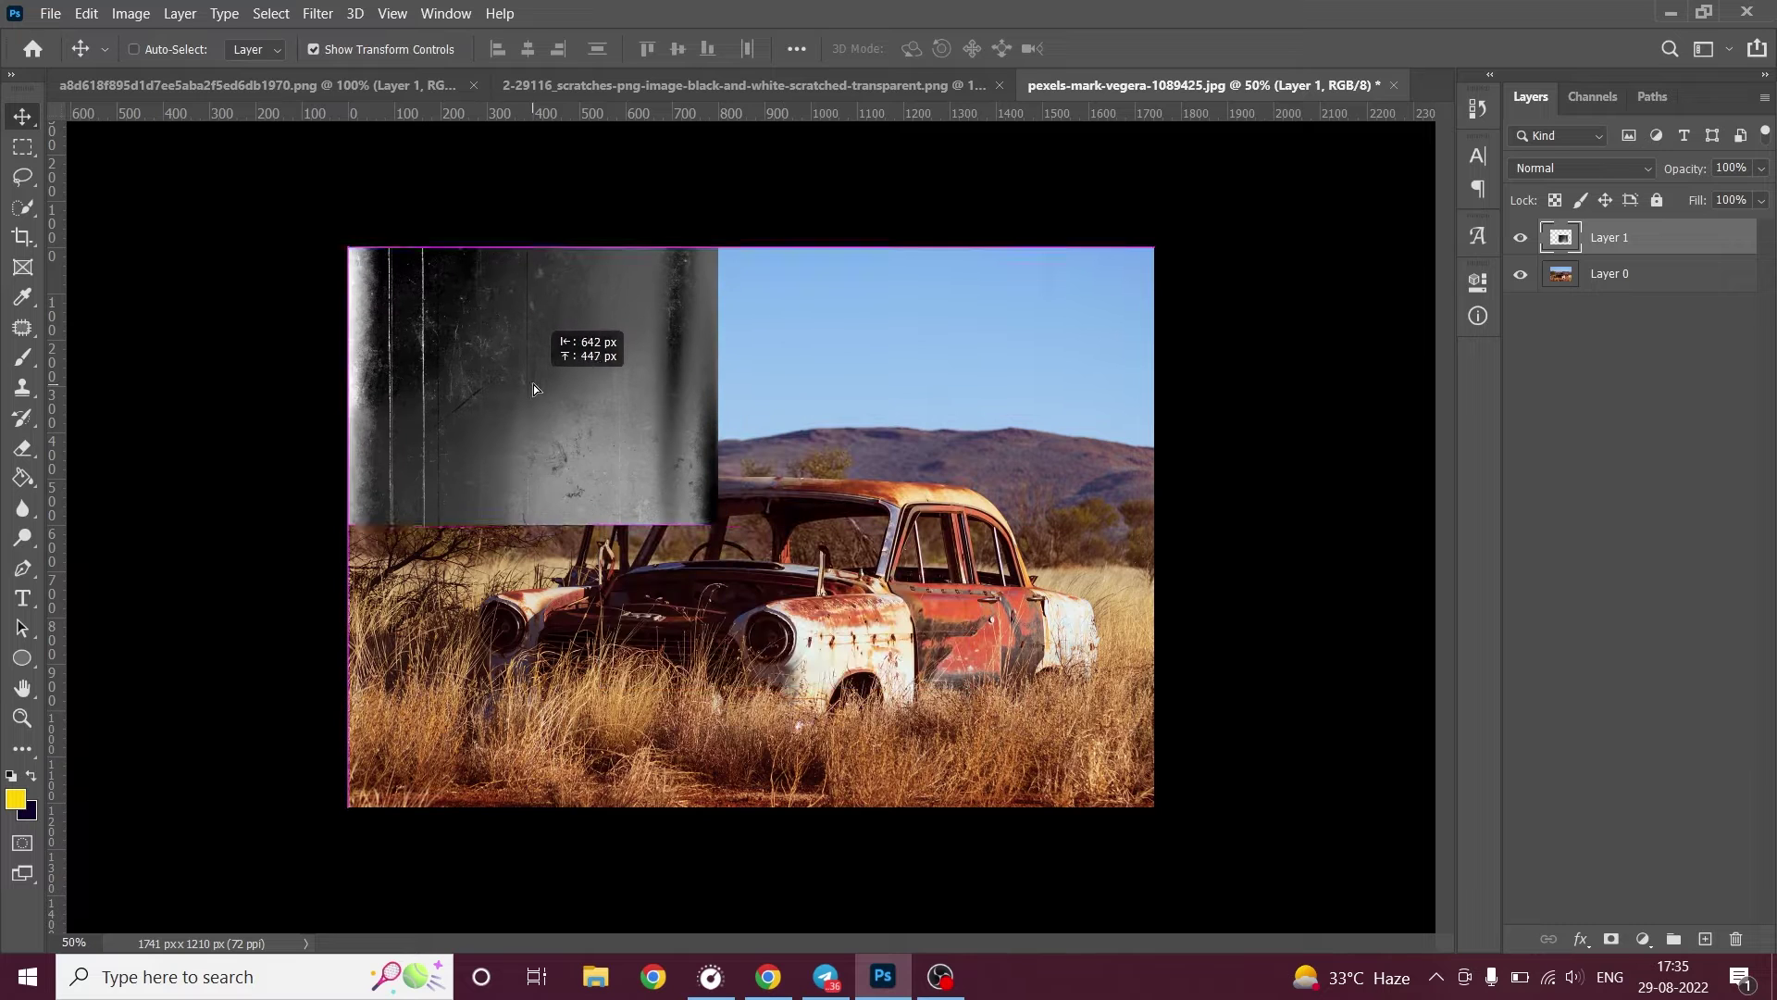
drag(718, 524, 1223, 821)
drag(1036, 691, 1020, 668)
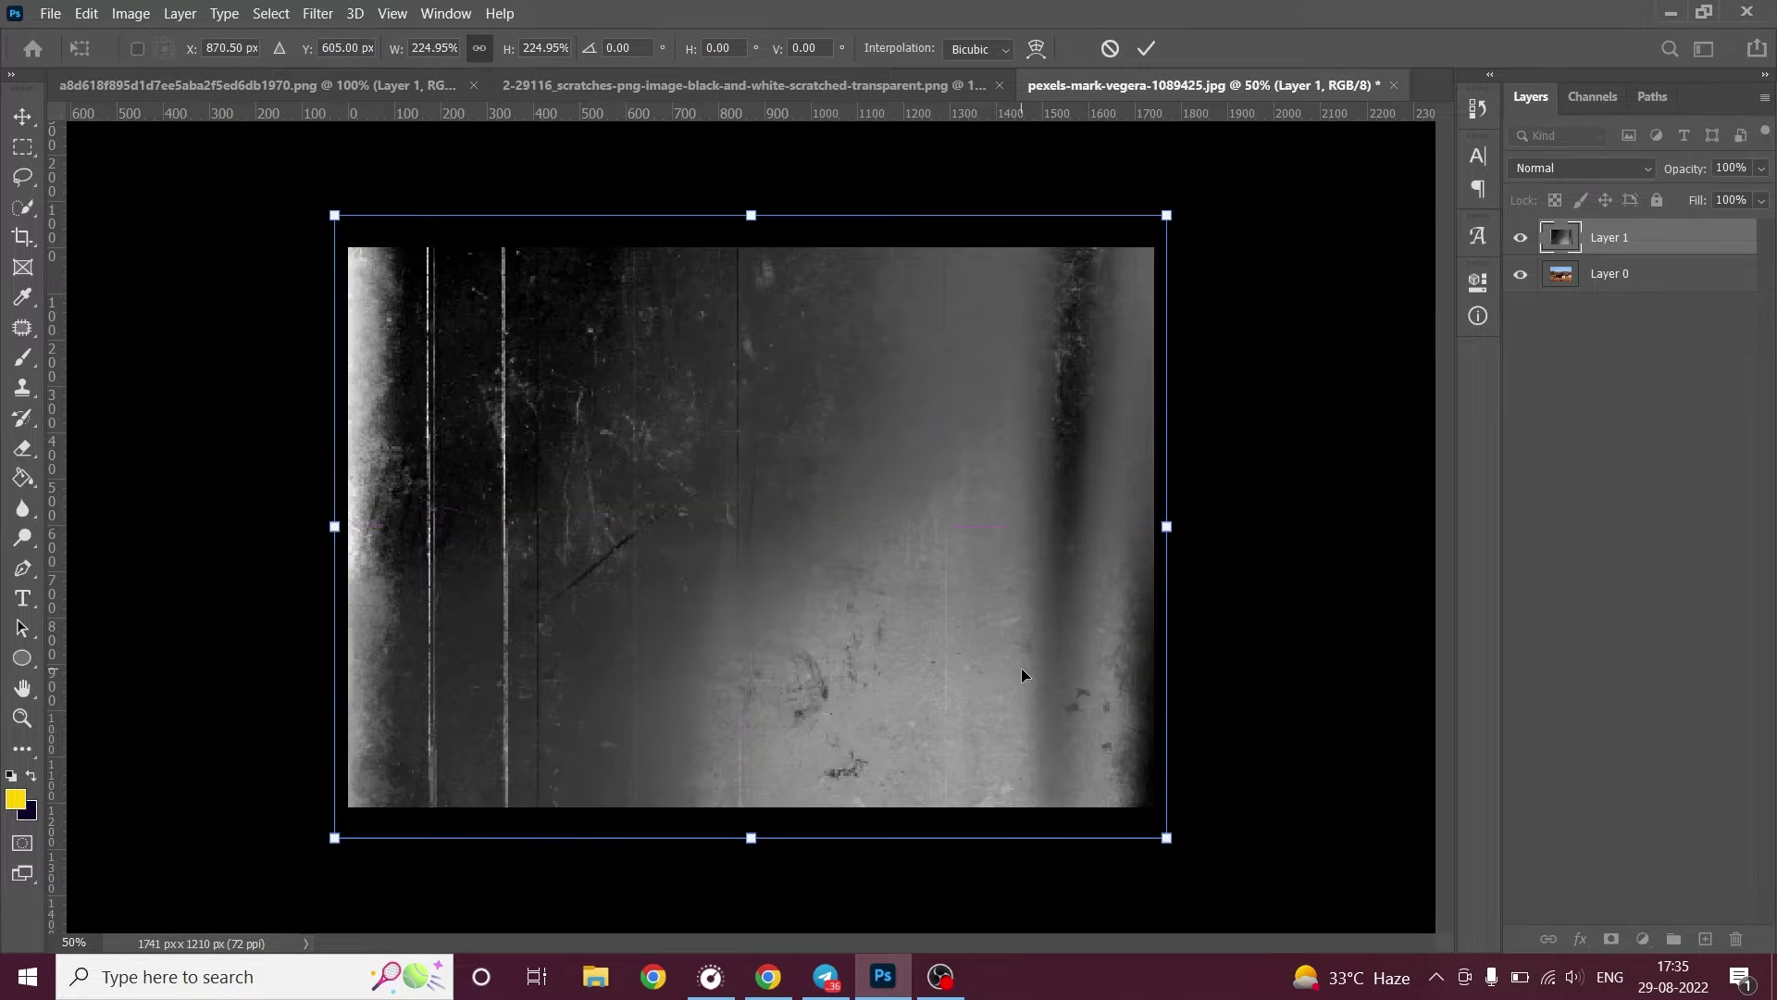
key(Return)
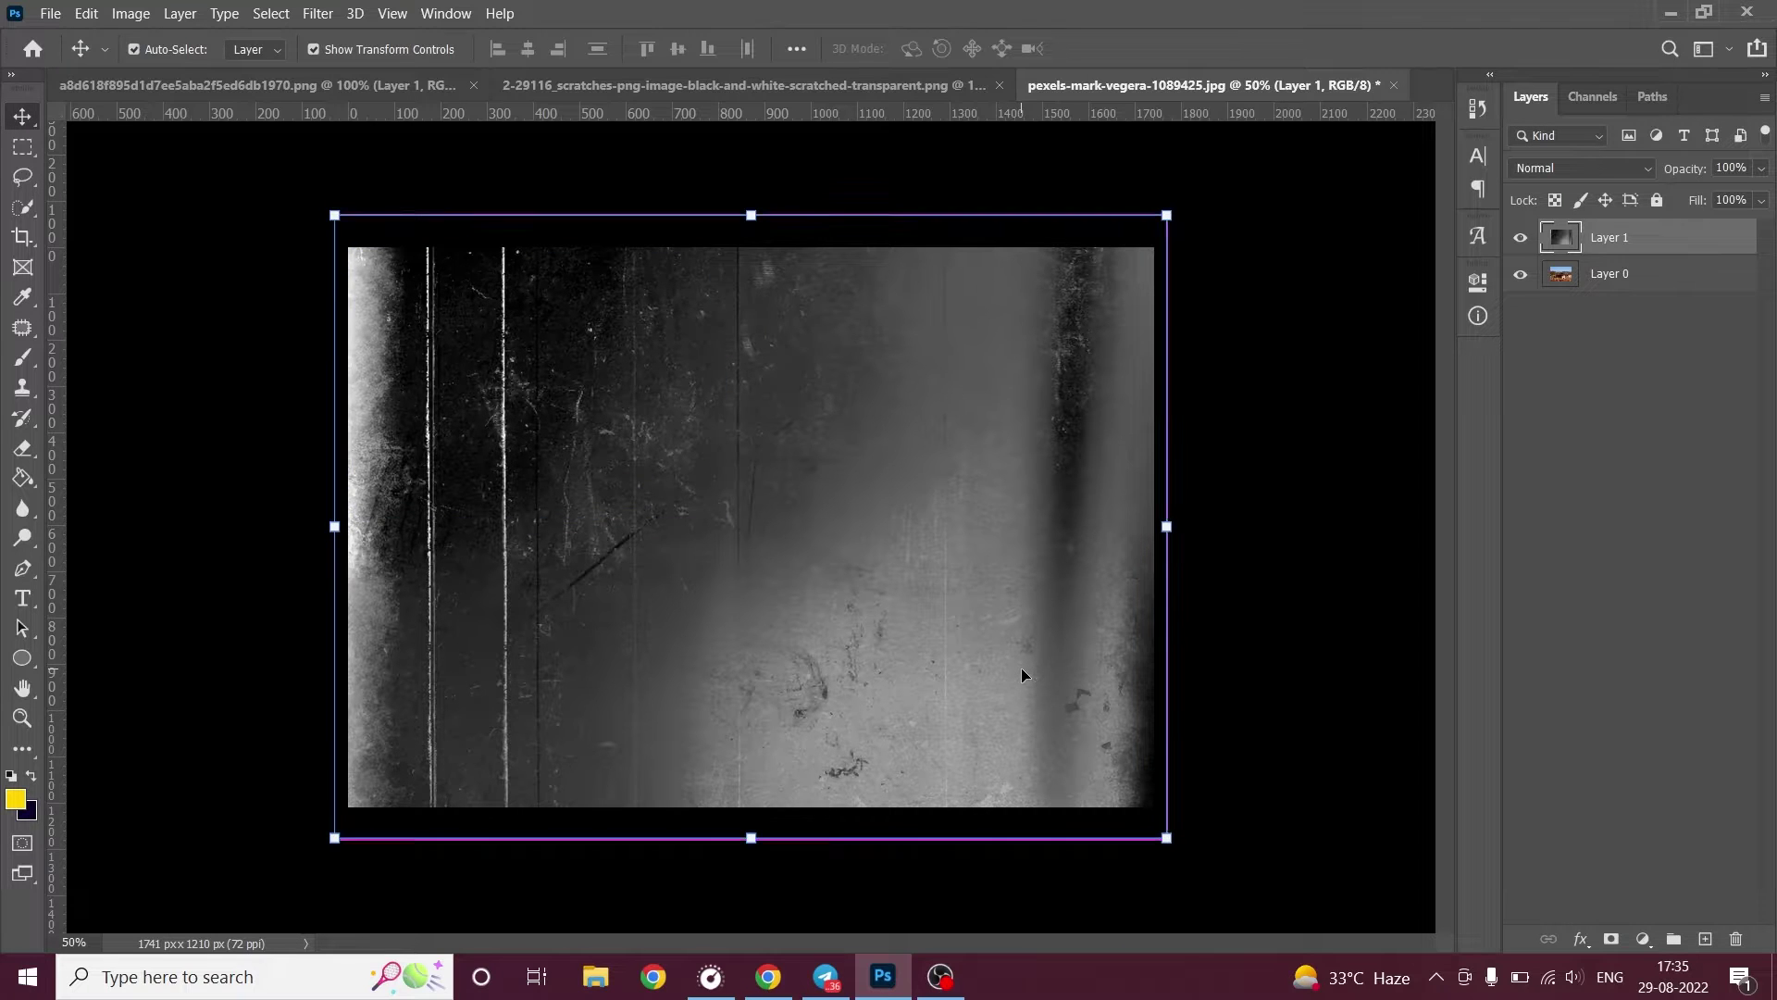
Crop the grunge texture's overhang to the full canvas area and clear the selection.
key(ctrl+a)
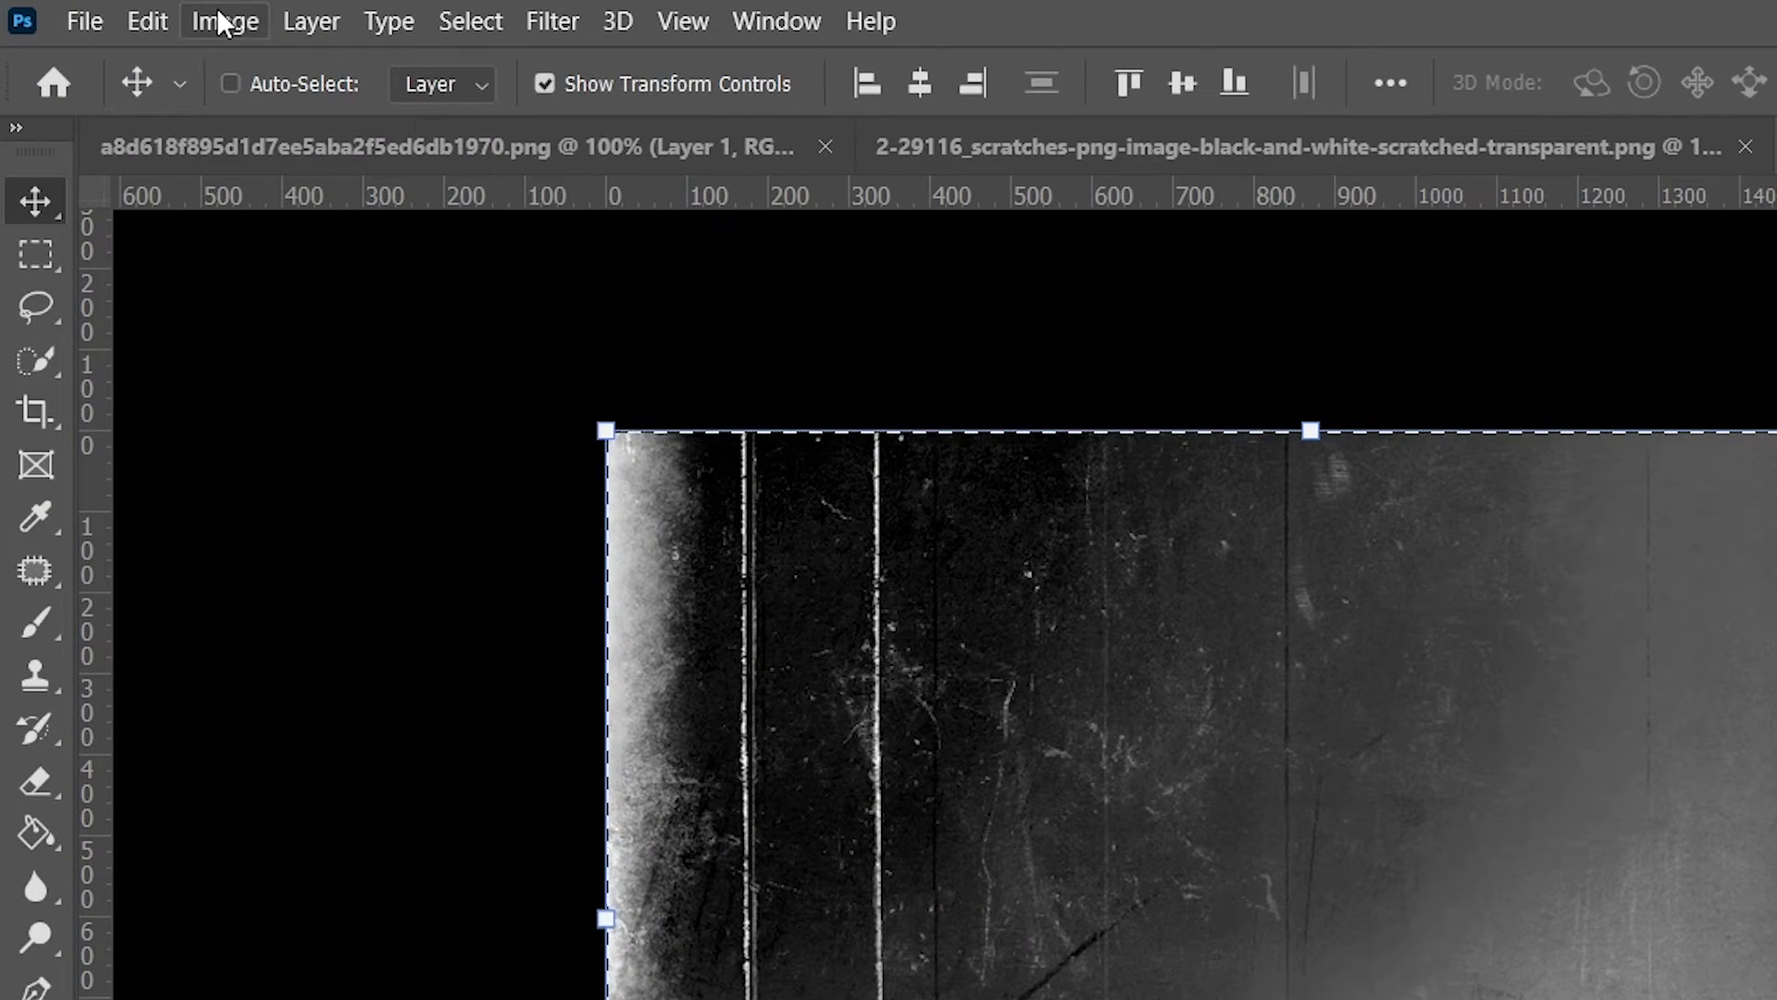
click(126, 15)
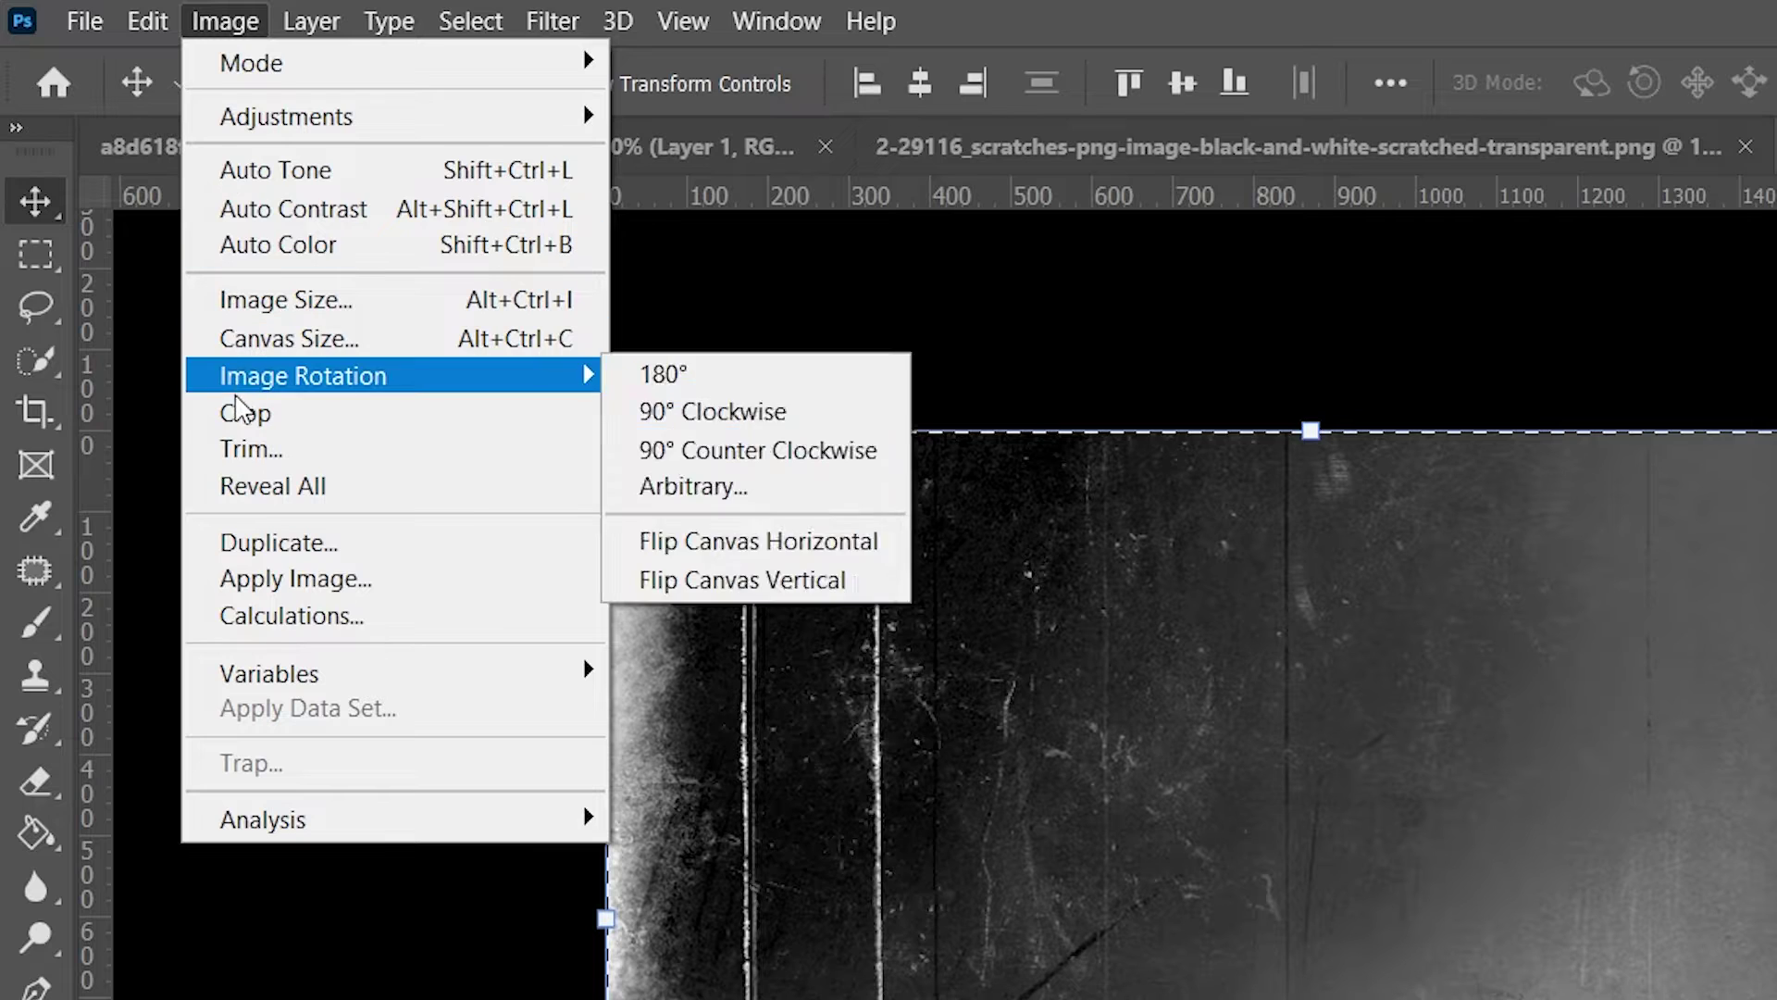
click(243, 412)
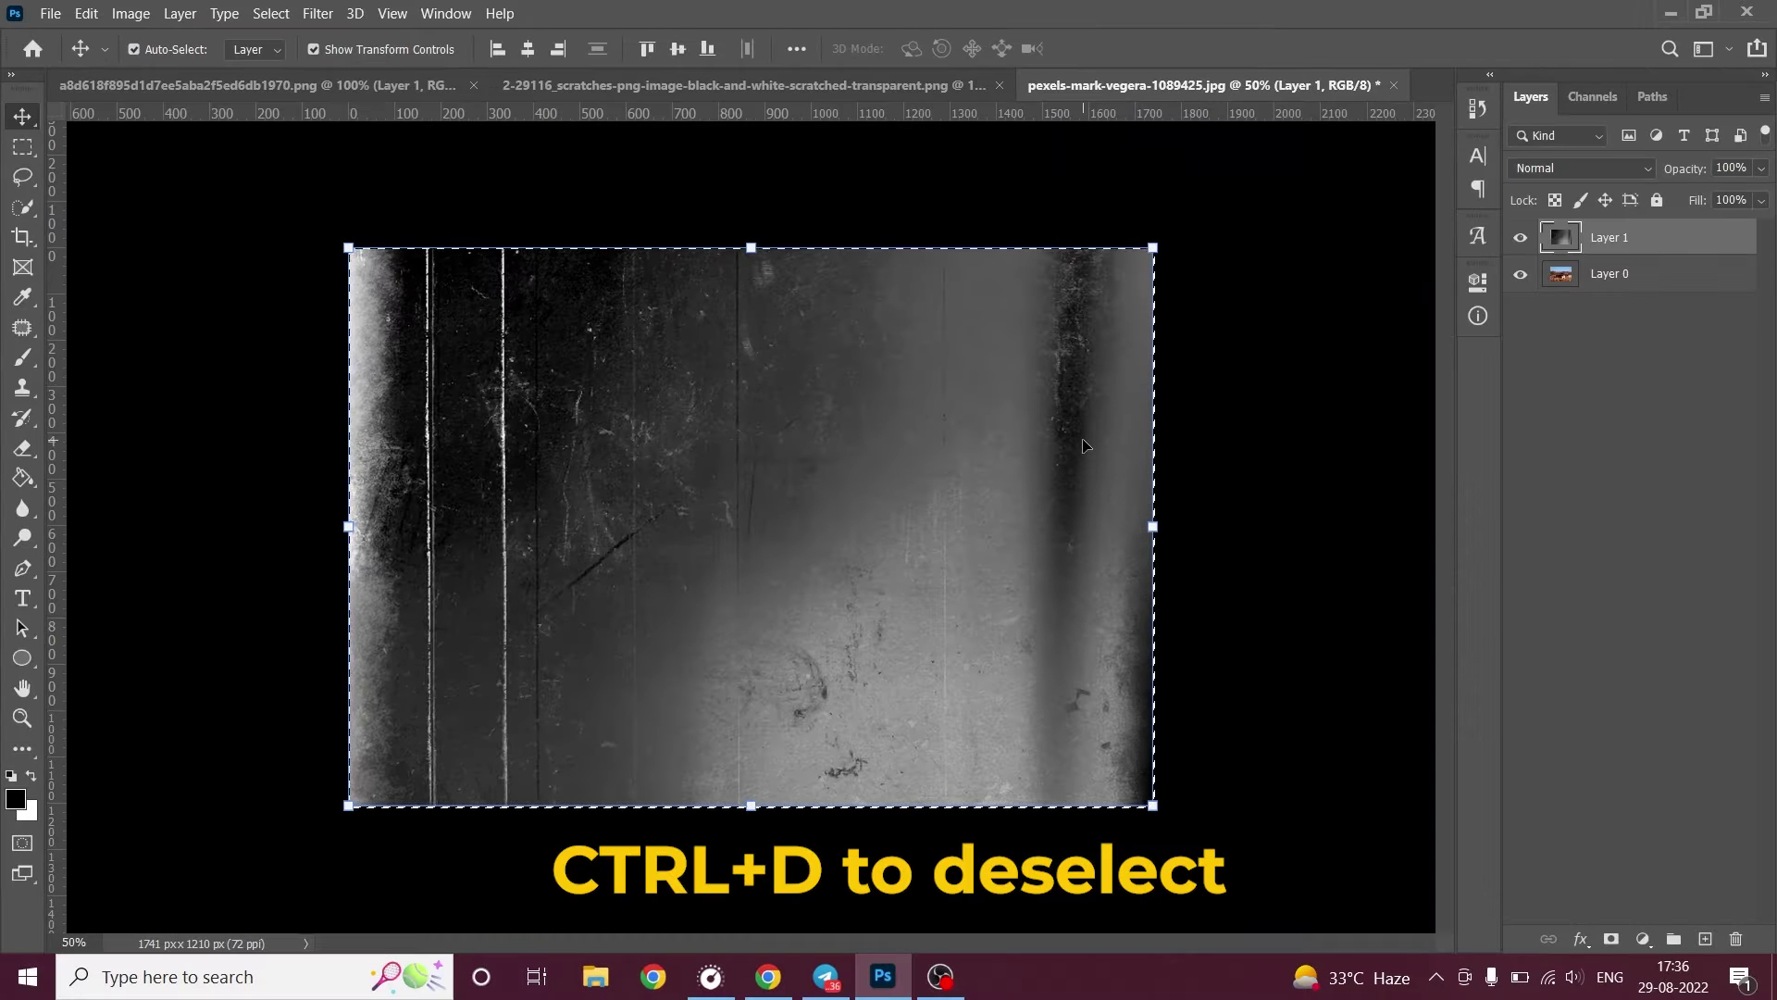
key(ctrl+d)
Copy the black-and-white scratches image into the car photo document, scale it to about 212%, and centre it over the canvas.
click(857, 77)
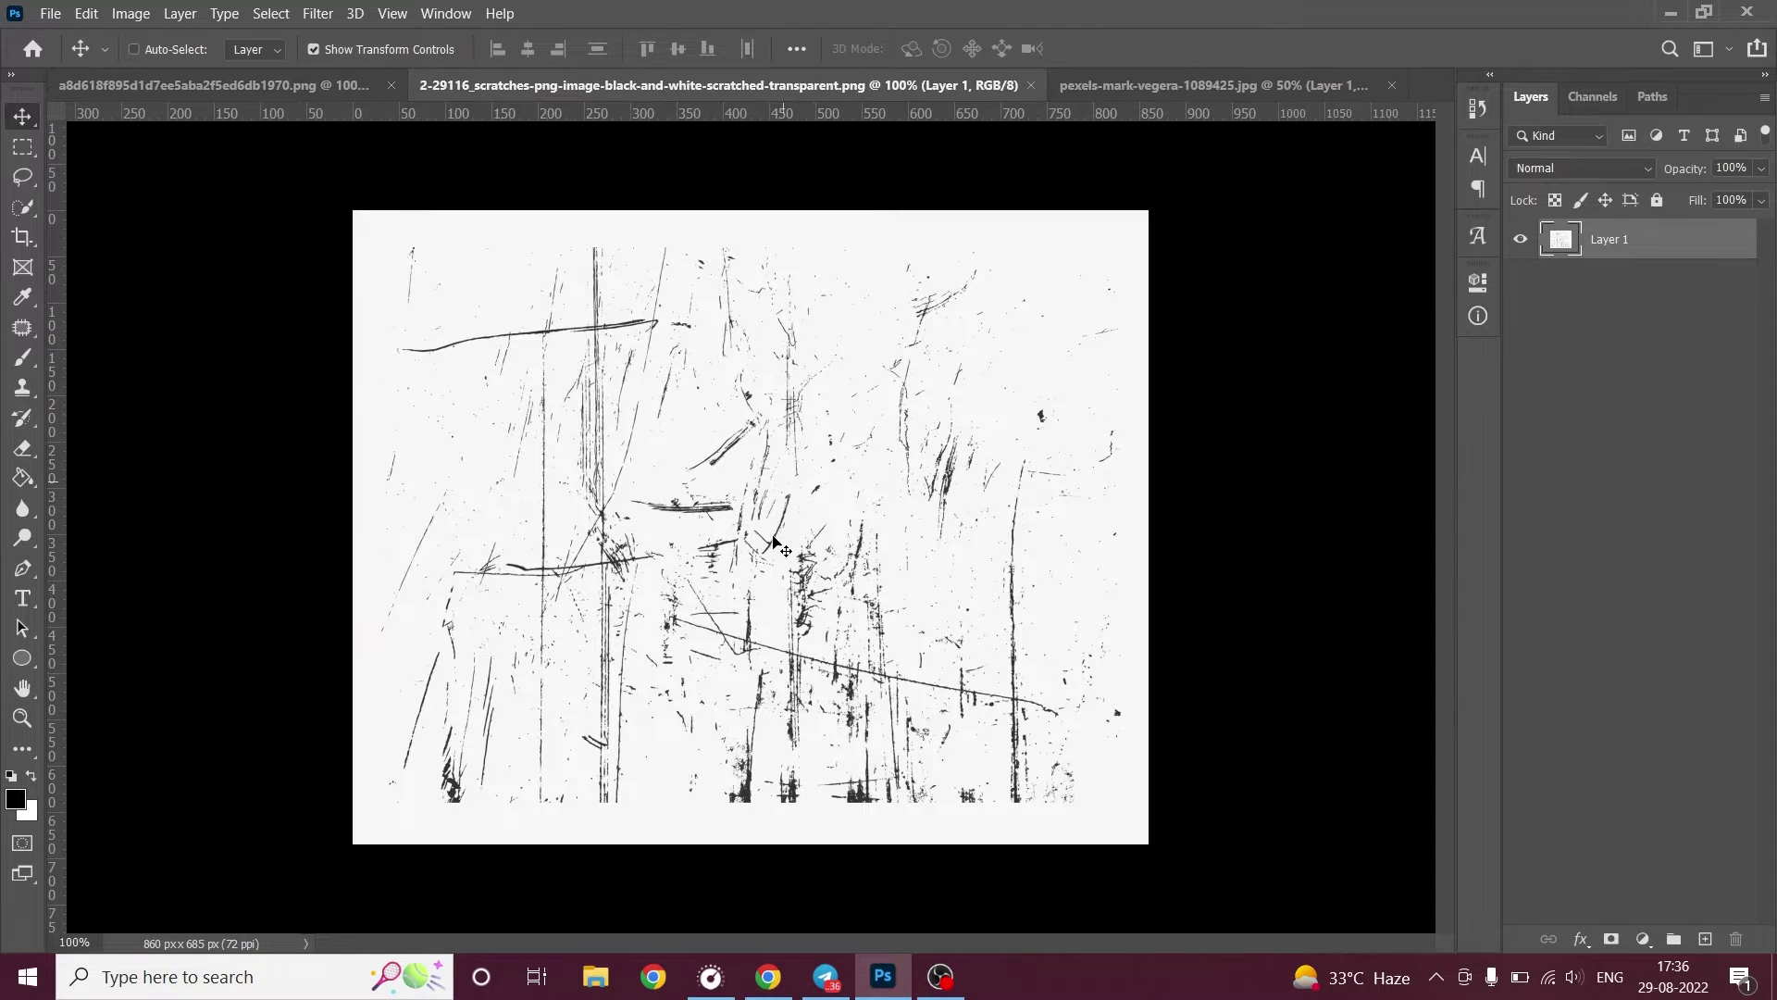
mouse_move(776, 572)
mouse_down()
mouse_move(1096, 91)
mouse_move(803, 555)
mouse_up()
drag(884, 632, 631, 485)
drag(743, 567, 1254, 840)
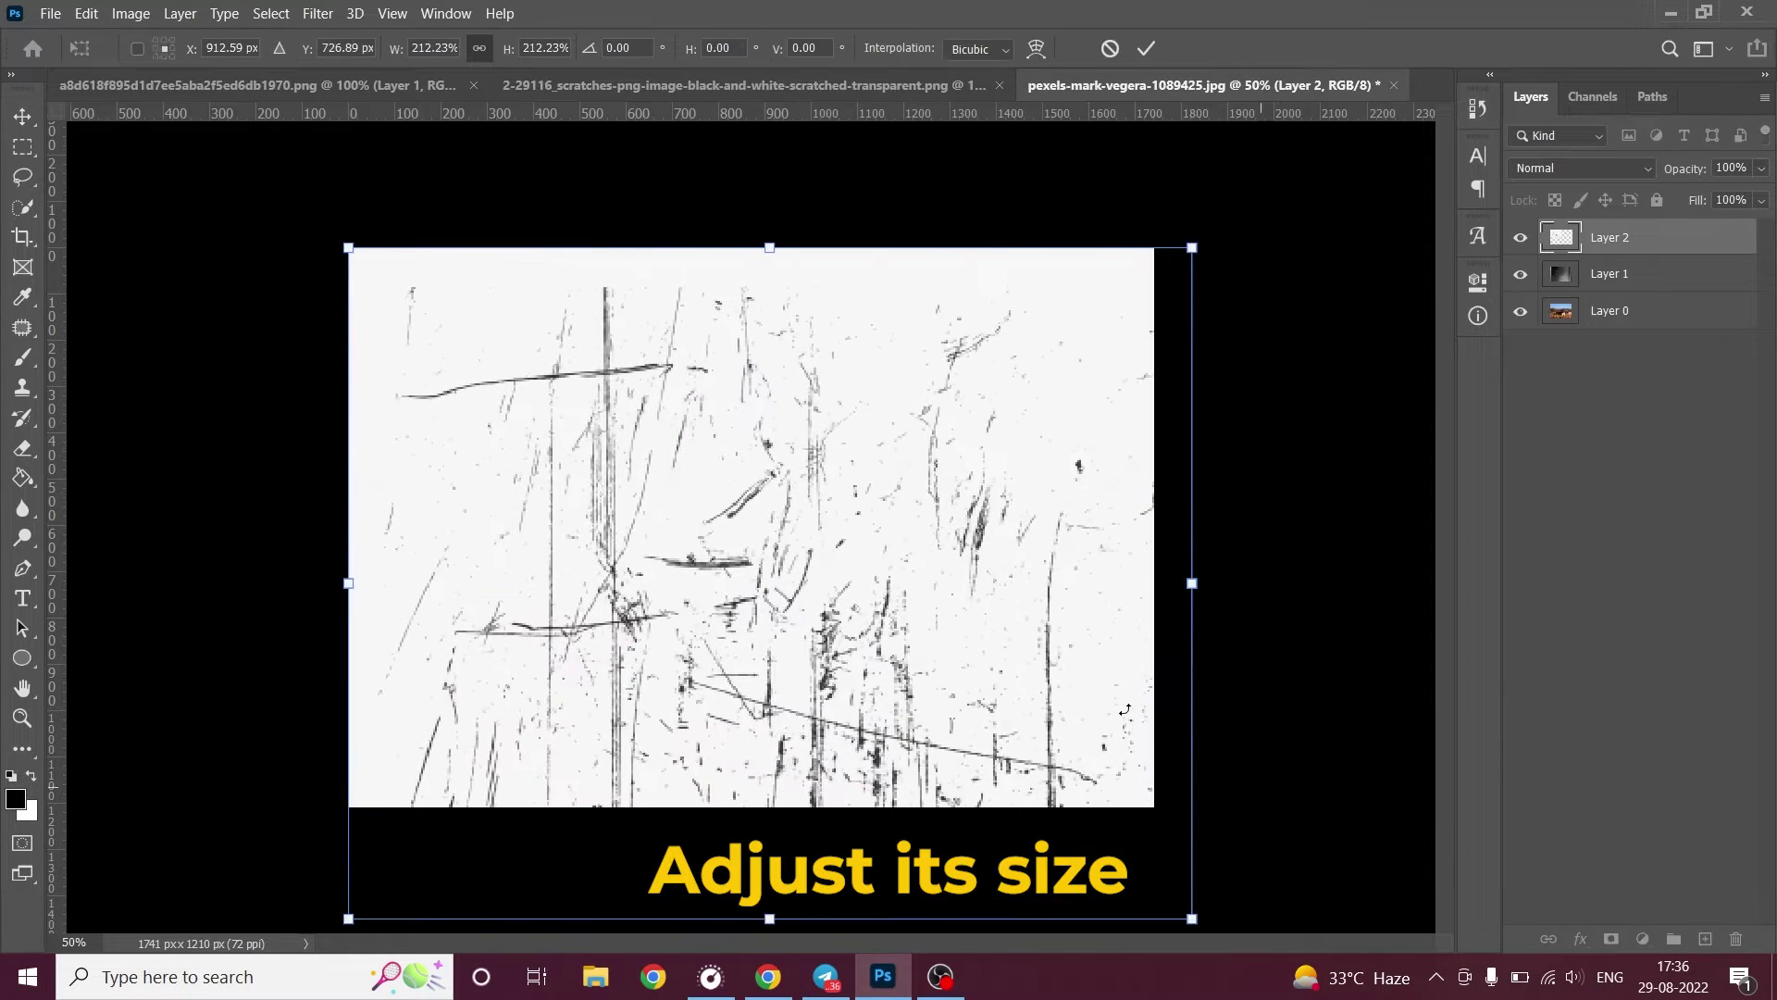
drag(962, 617, 943, 565)
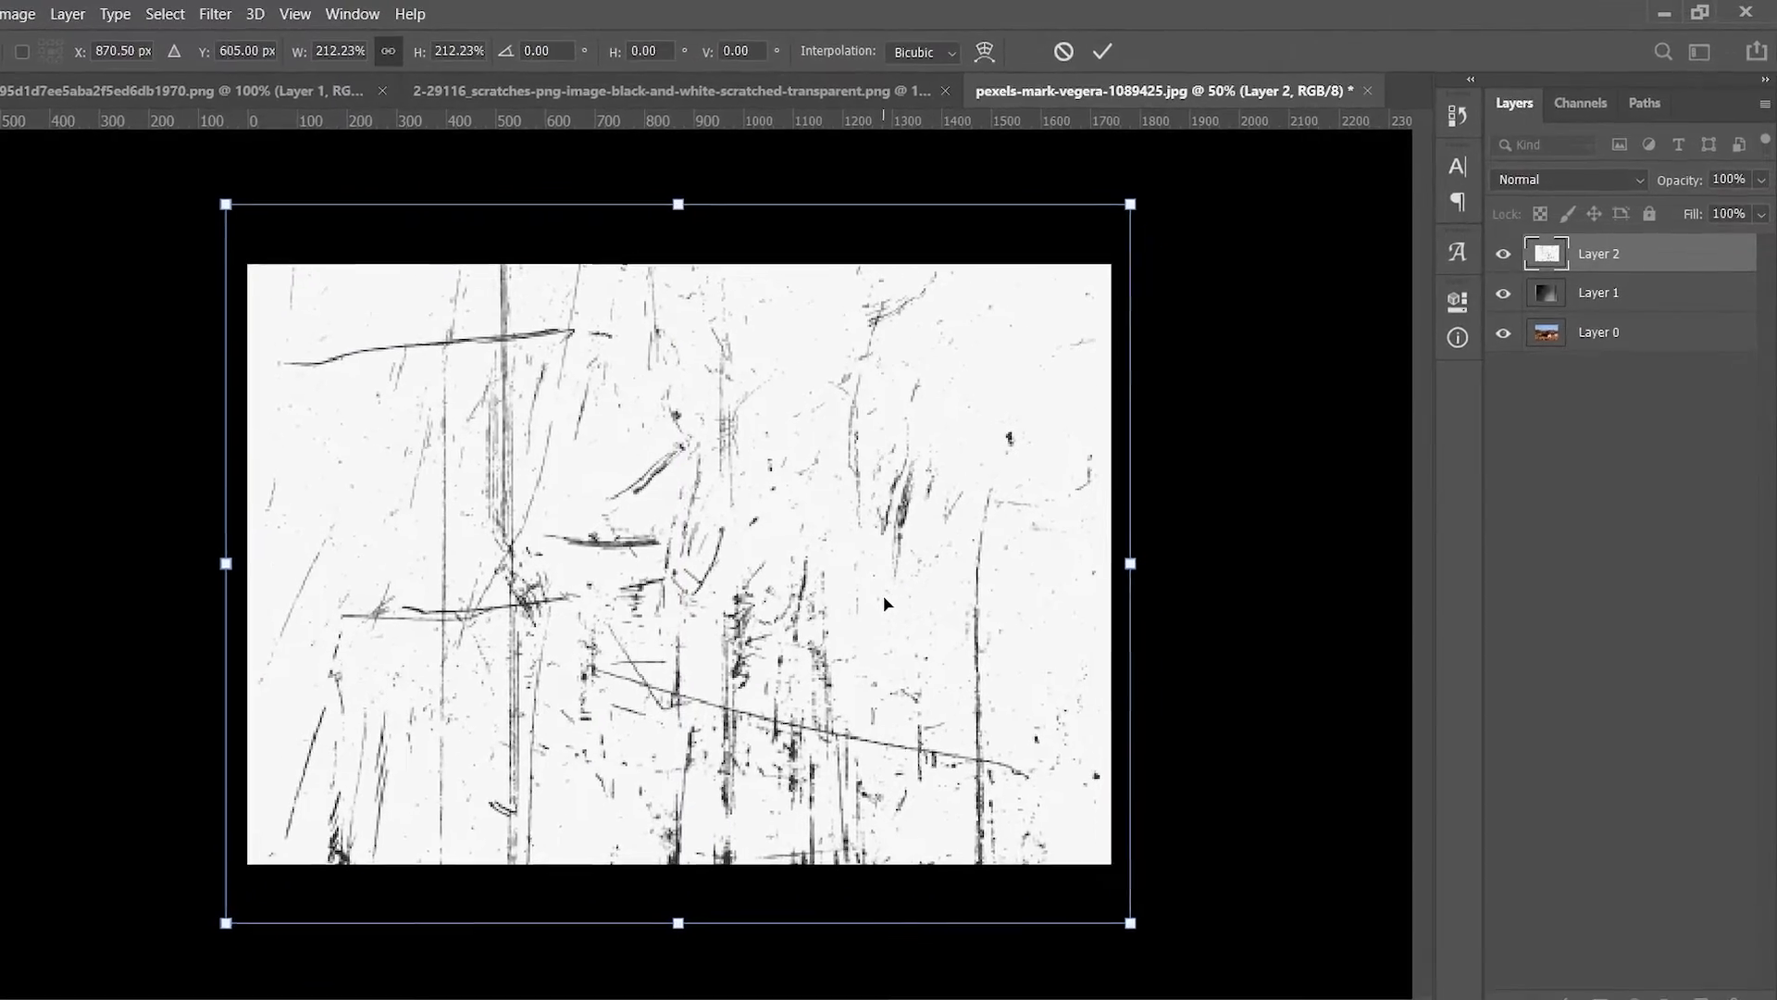
key(Return)
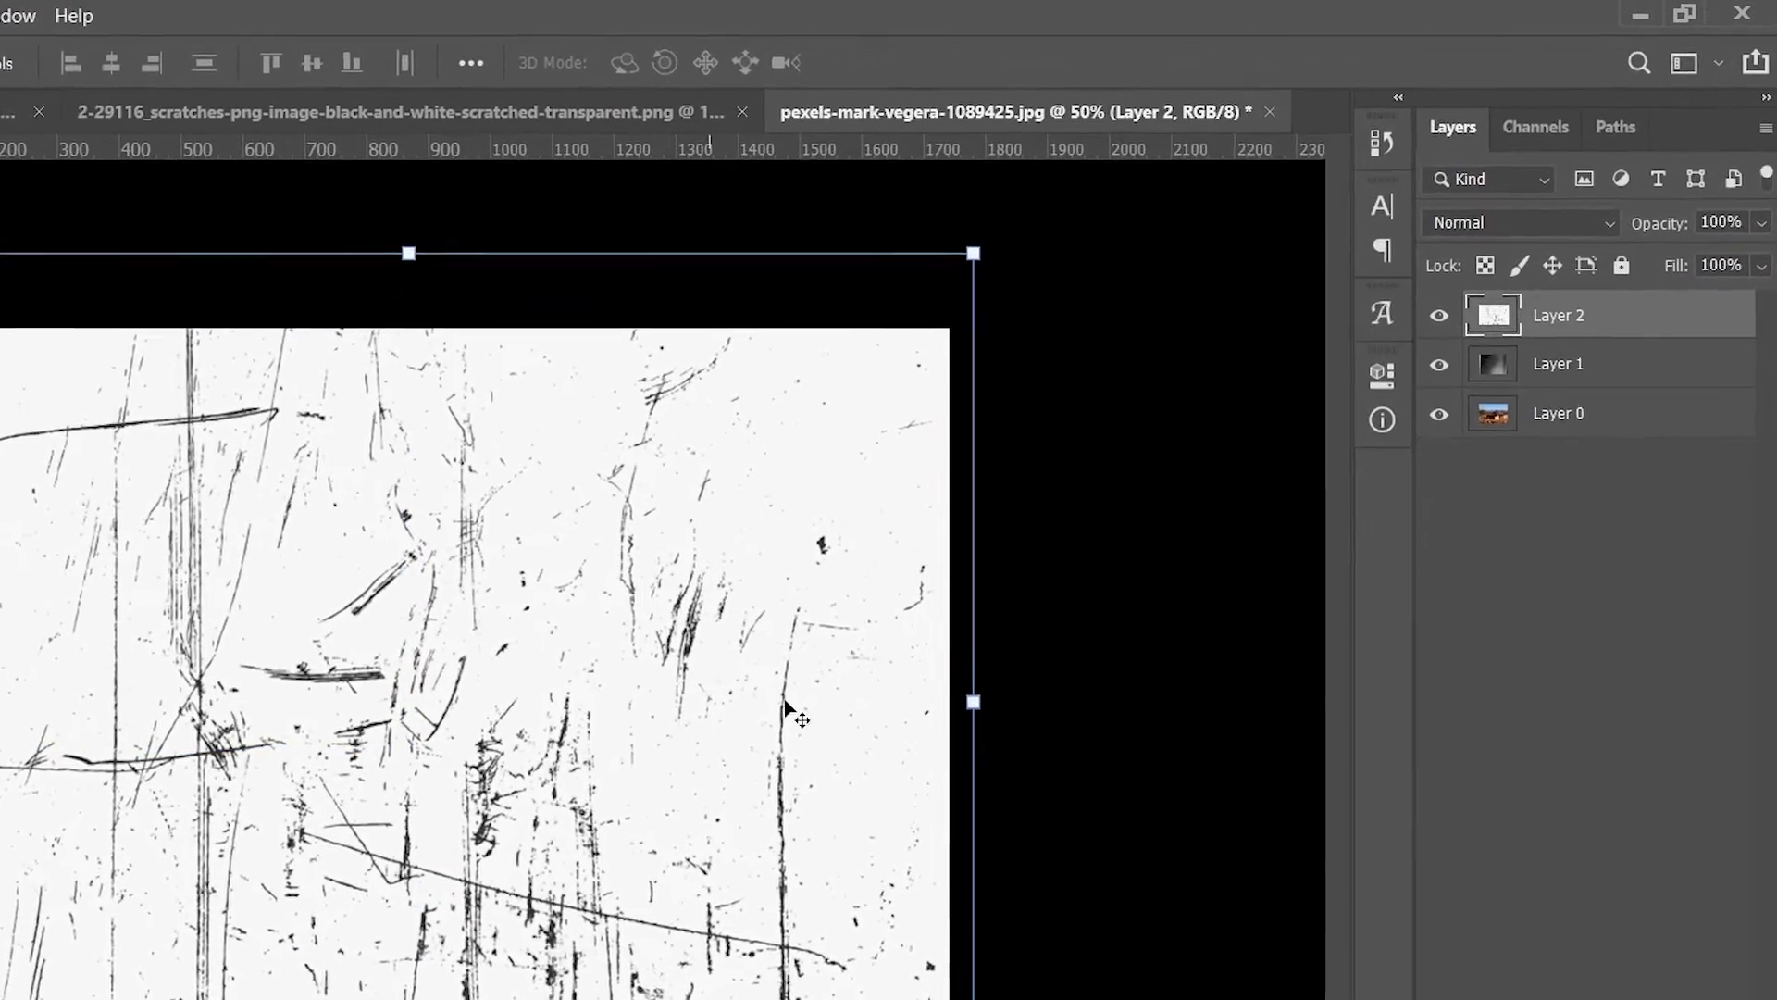
Hide Layer 2 and Layer 1, and add a one-column, one-row guide layout with 24 px margins over Layer 0.
click(1471, 284)
click(1425, 381)
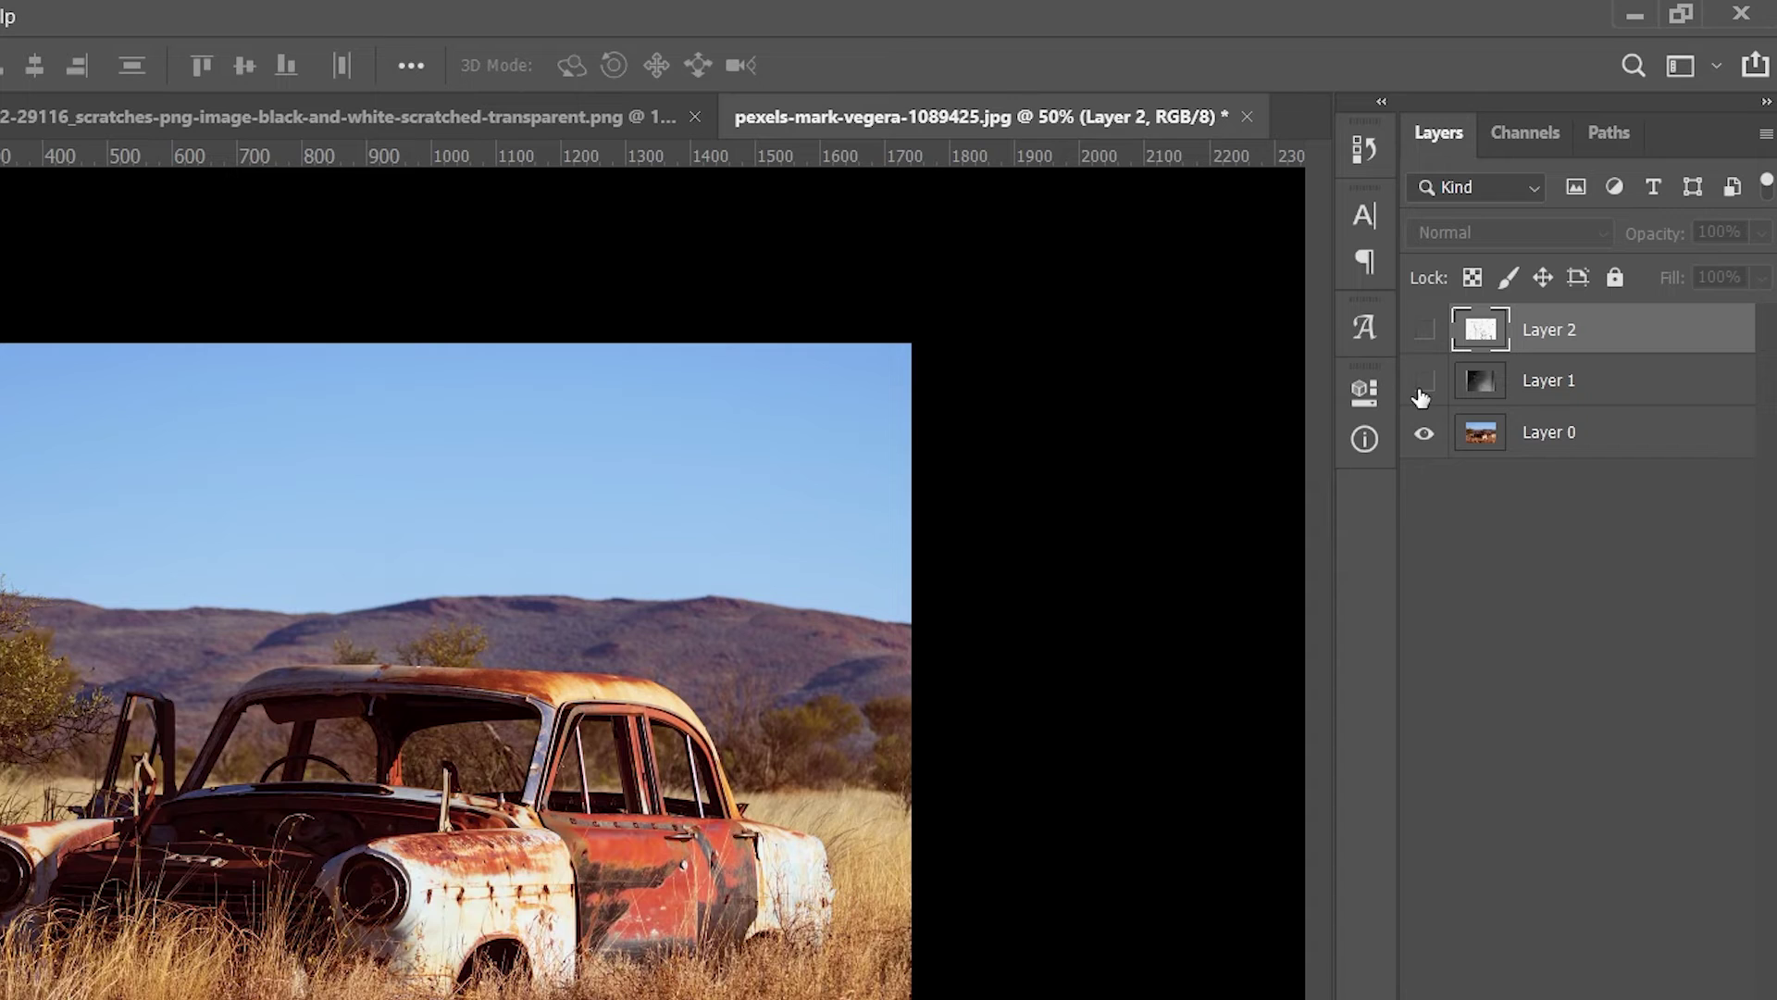
click(1560, 451)
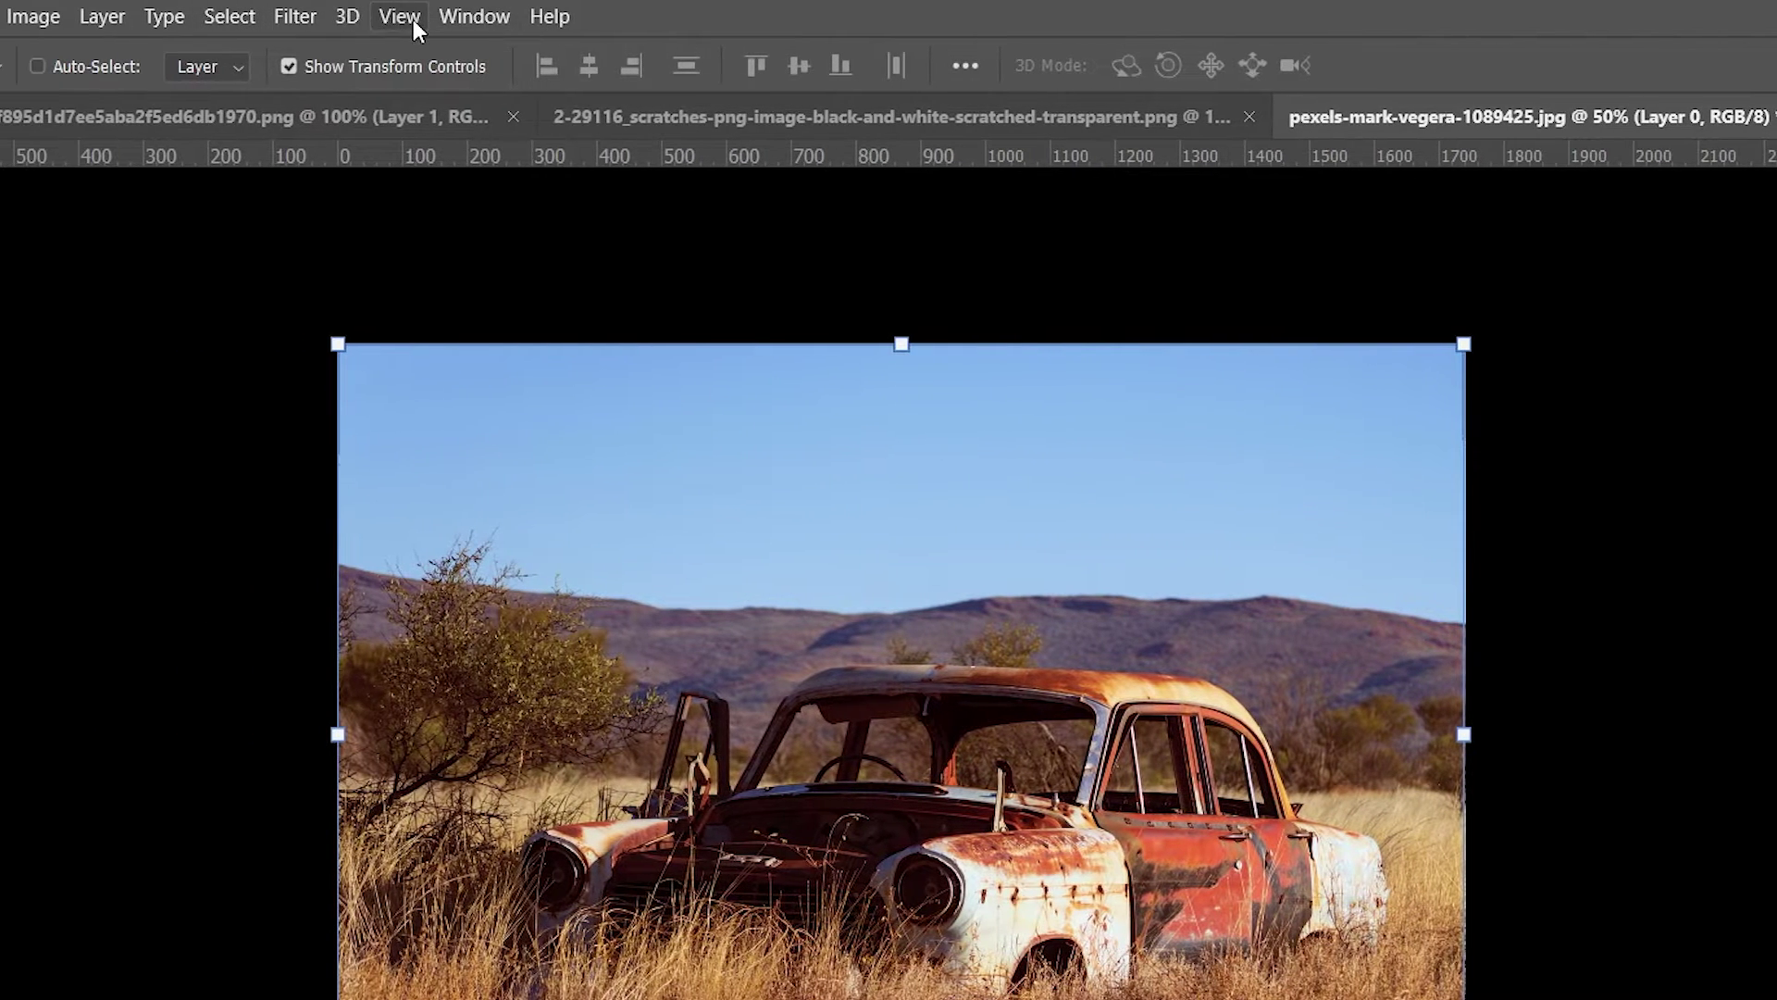
click(407, 19)
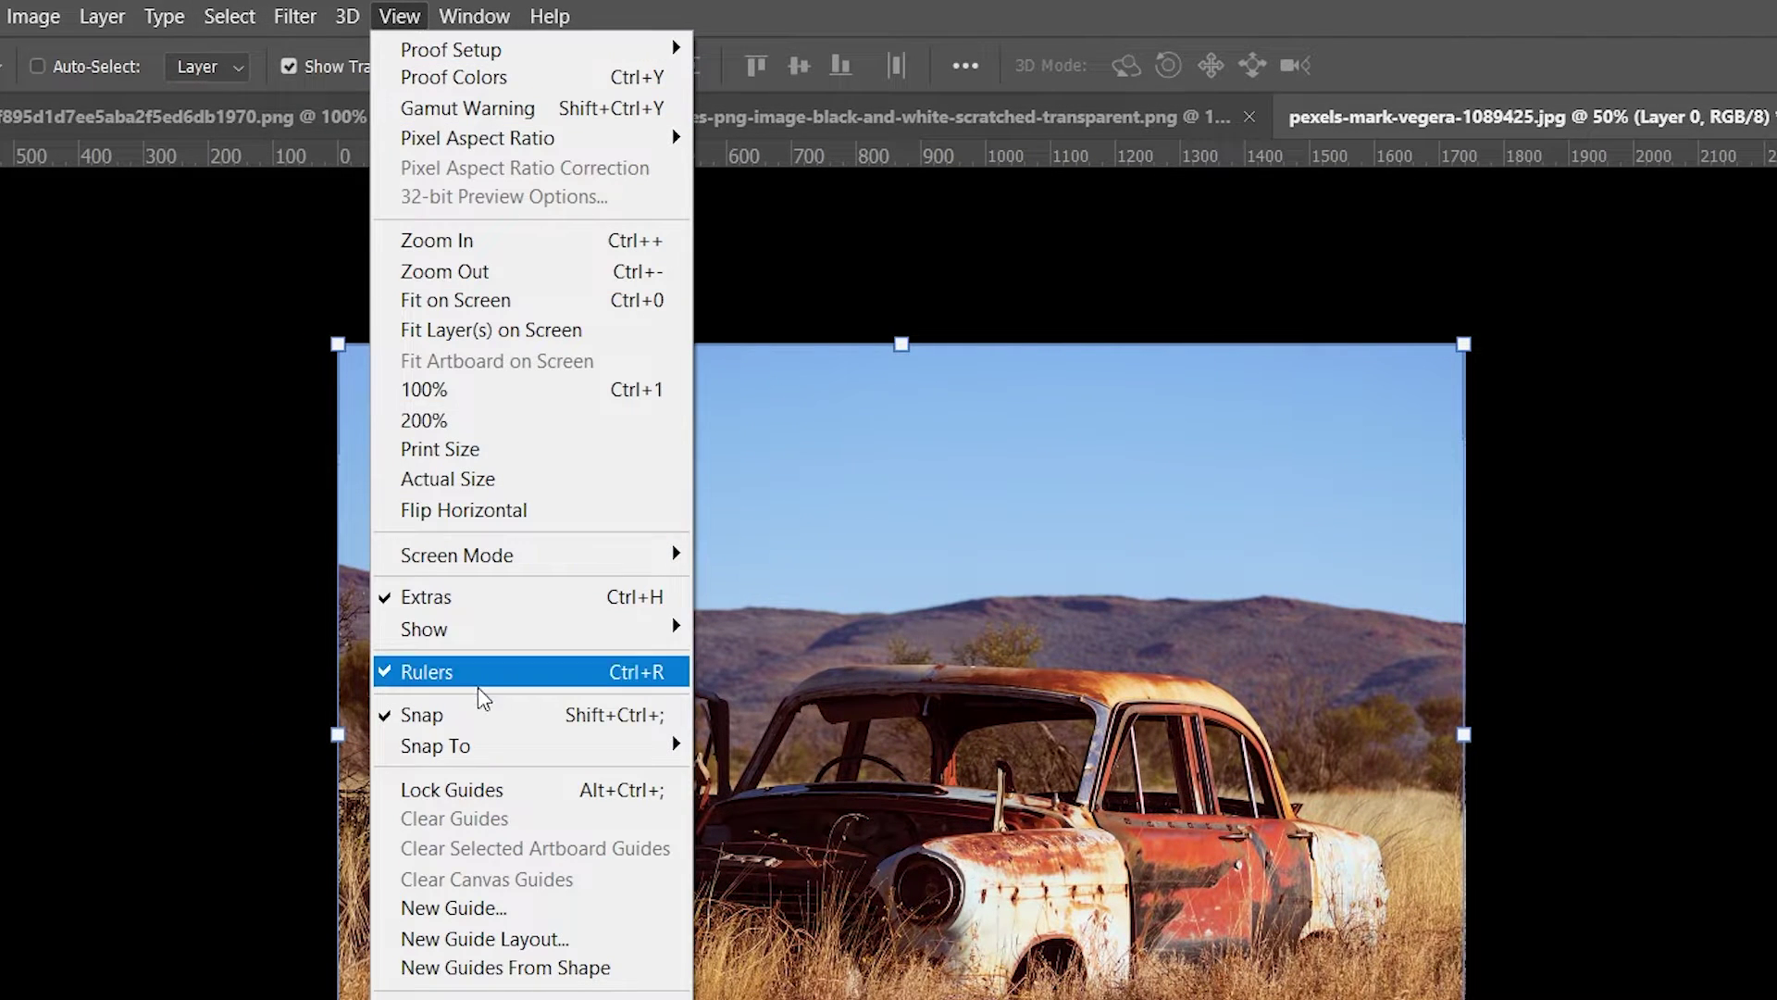
click(475, 940)
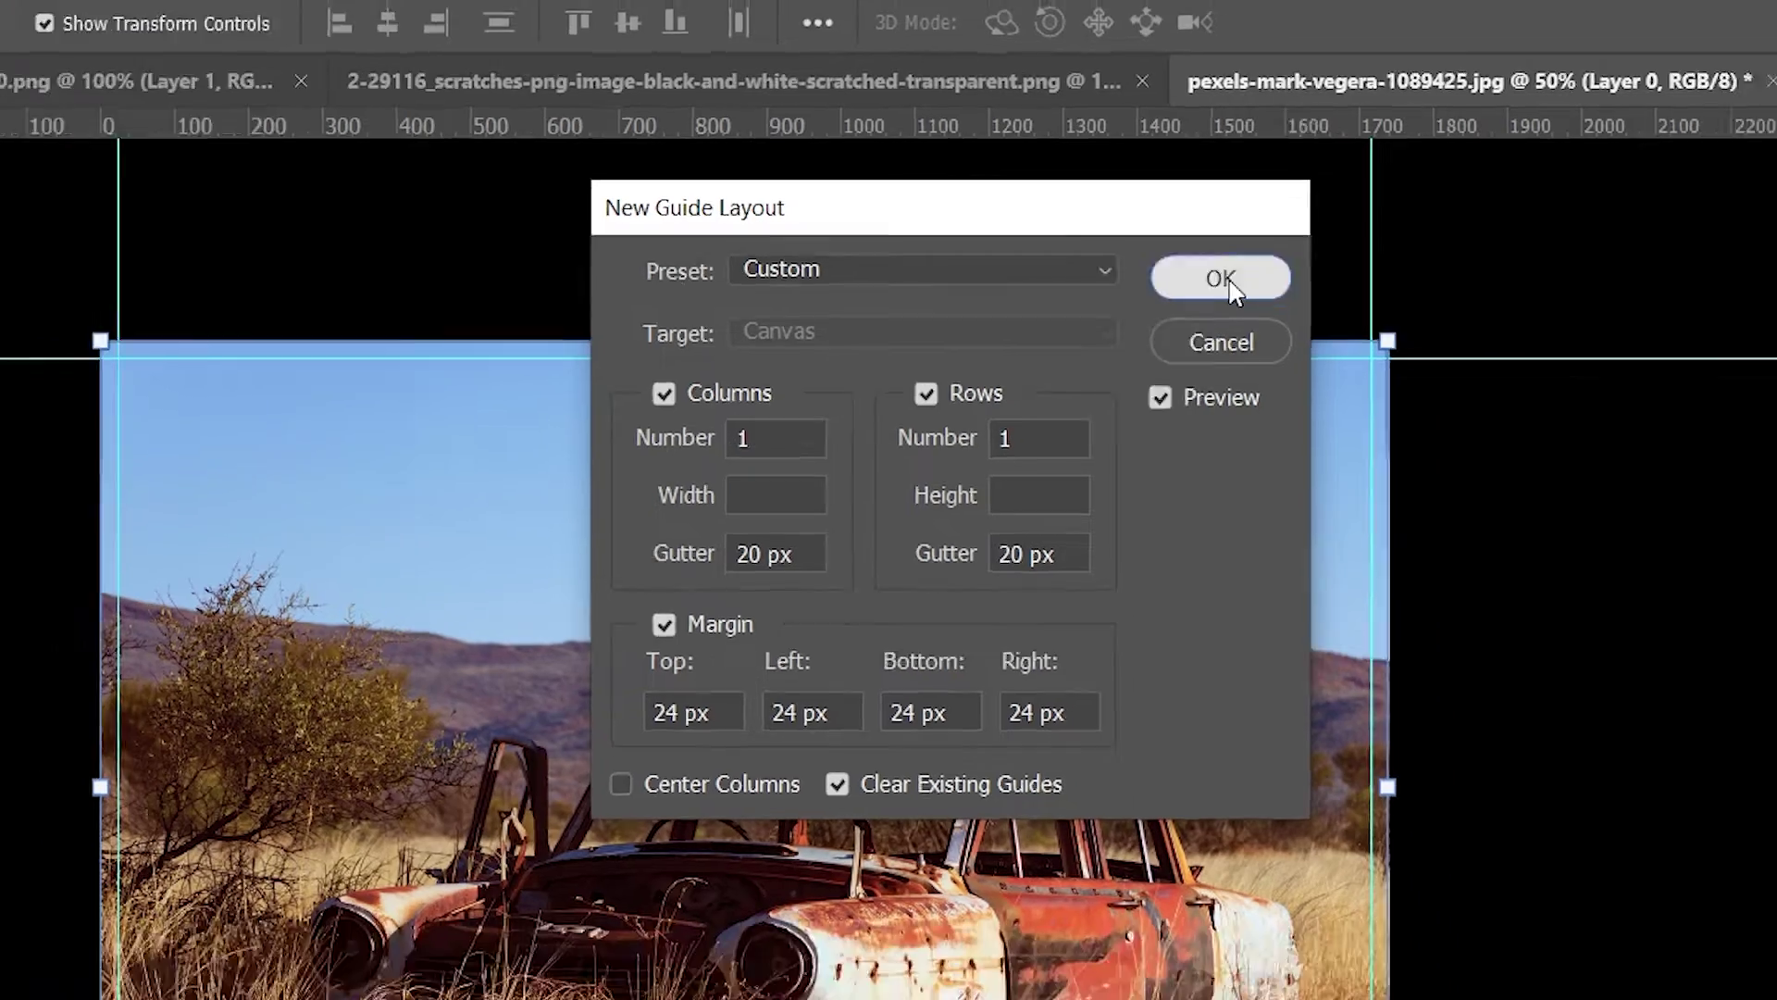
click(1265, 297)
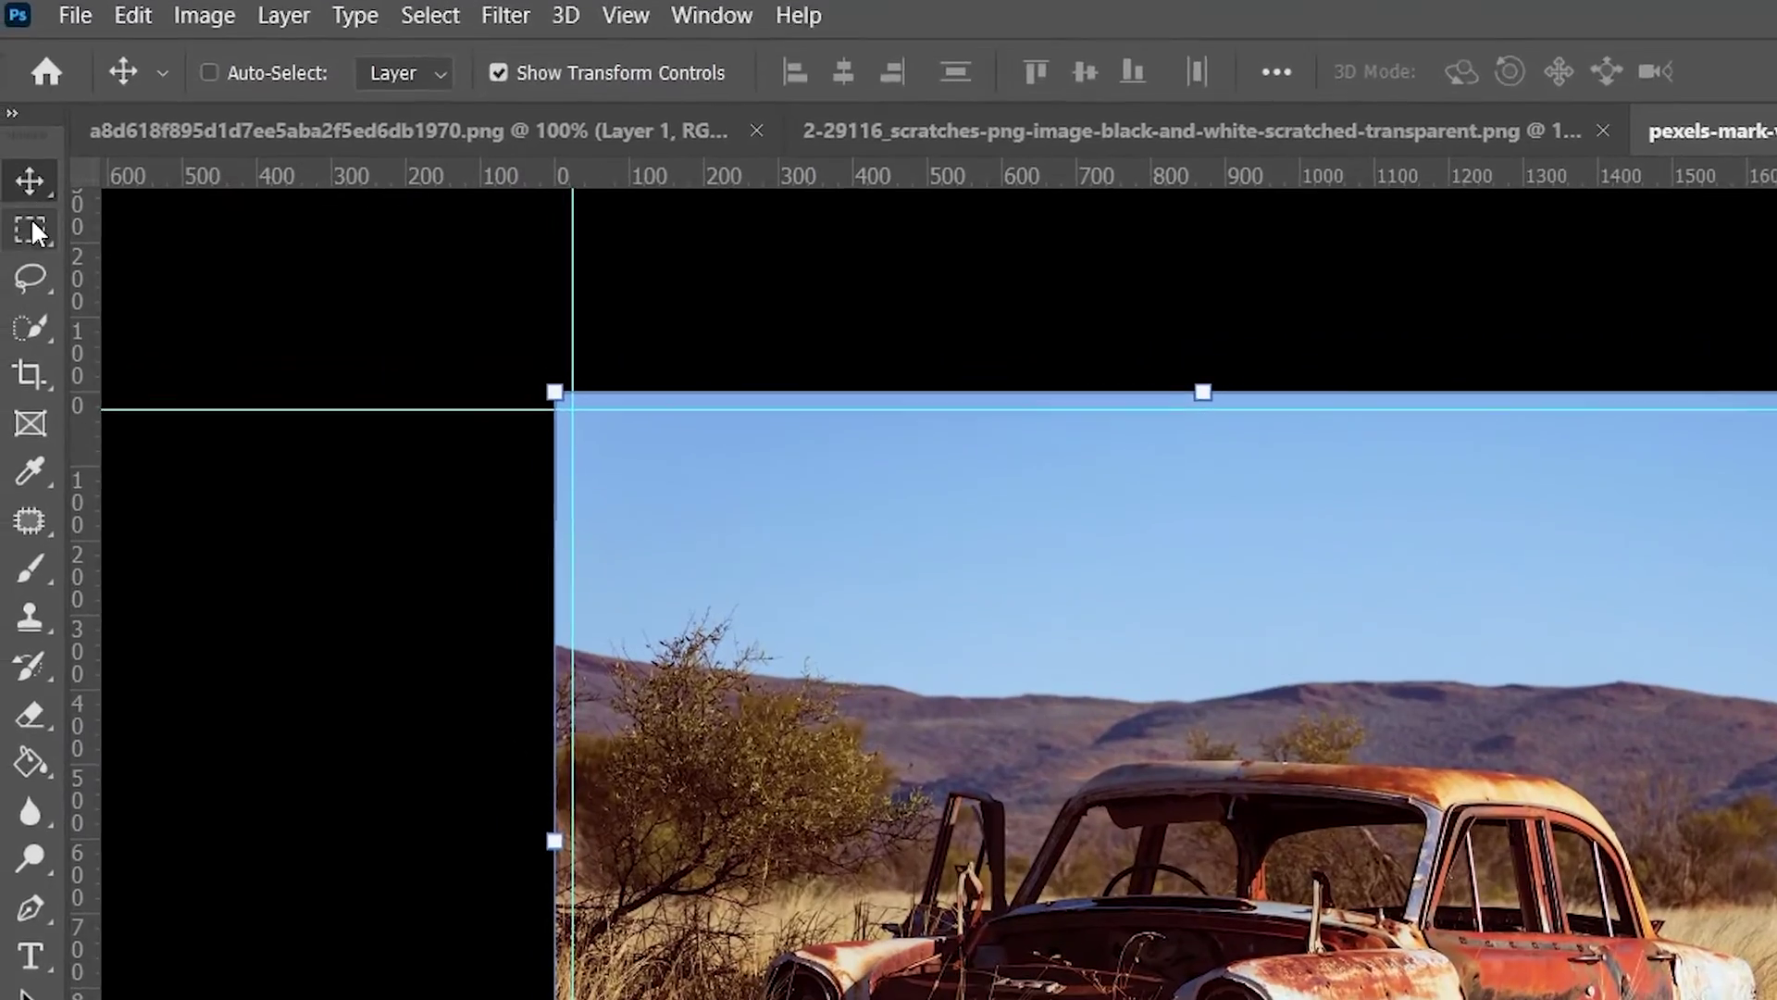
Make a rectangular marquee selection along the inner margin guides and turn it into a layer mask on Layer 0.
click(18, 216)
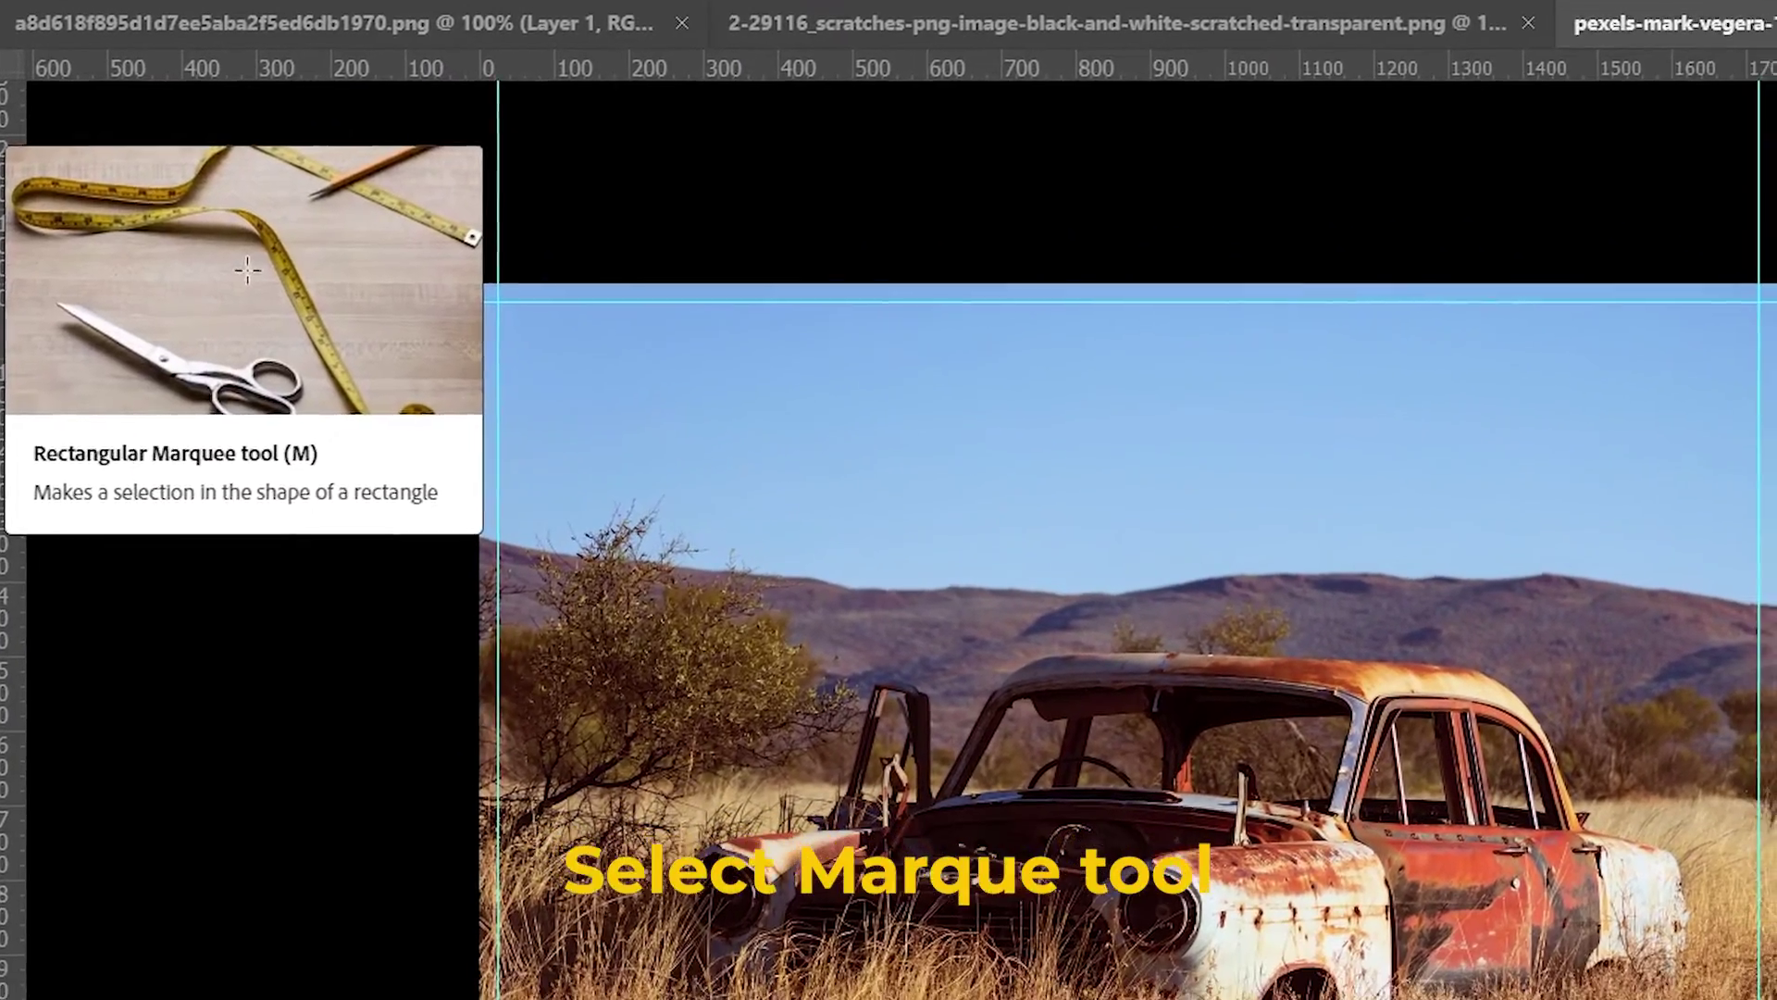
right_click(2, 122)
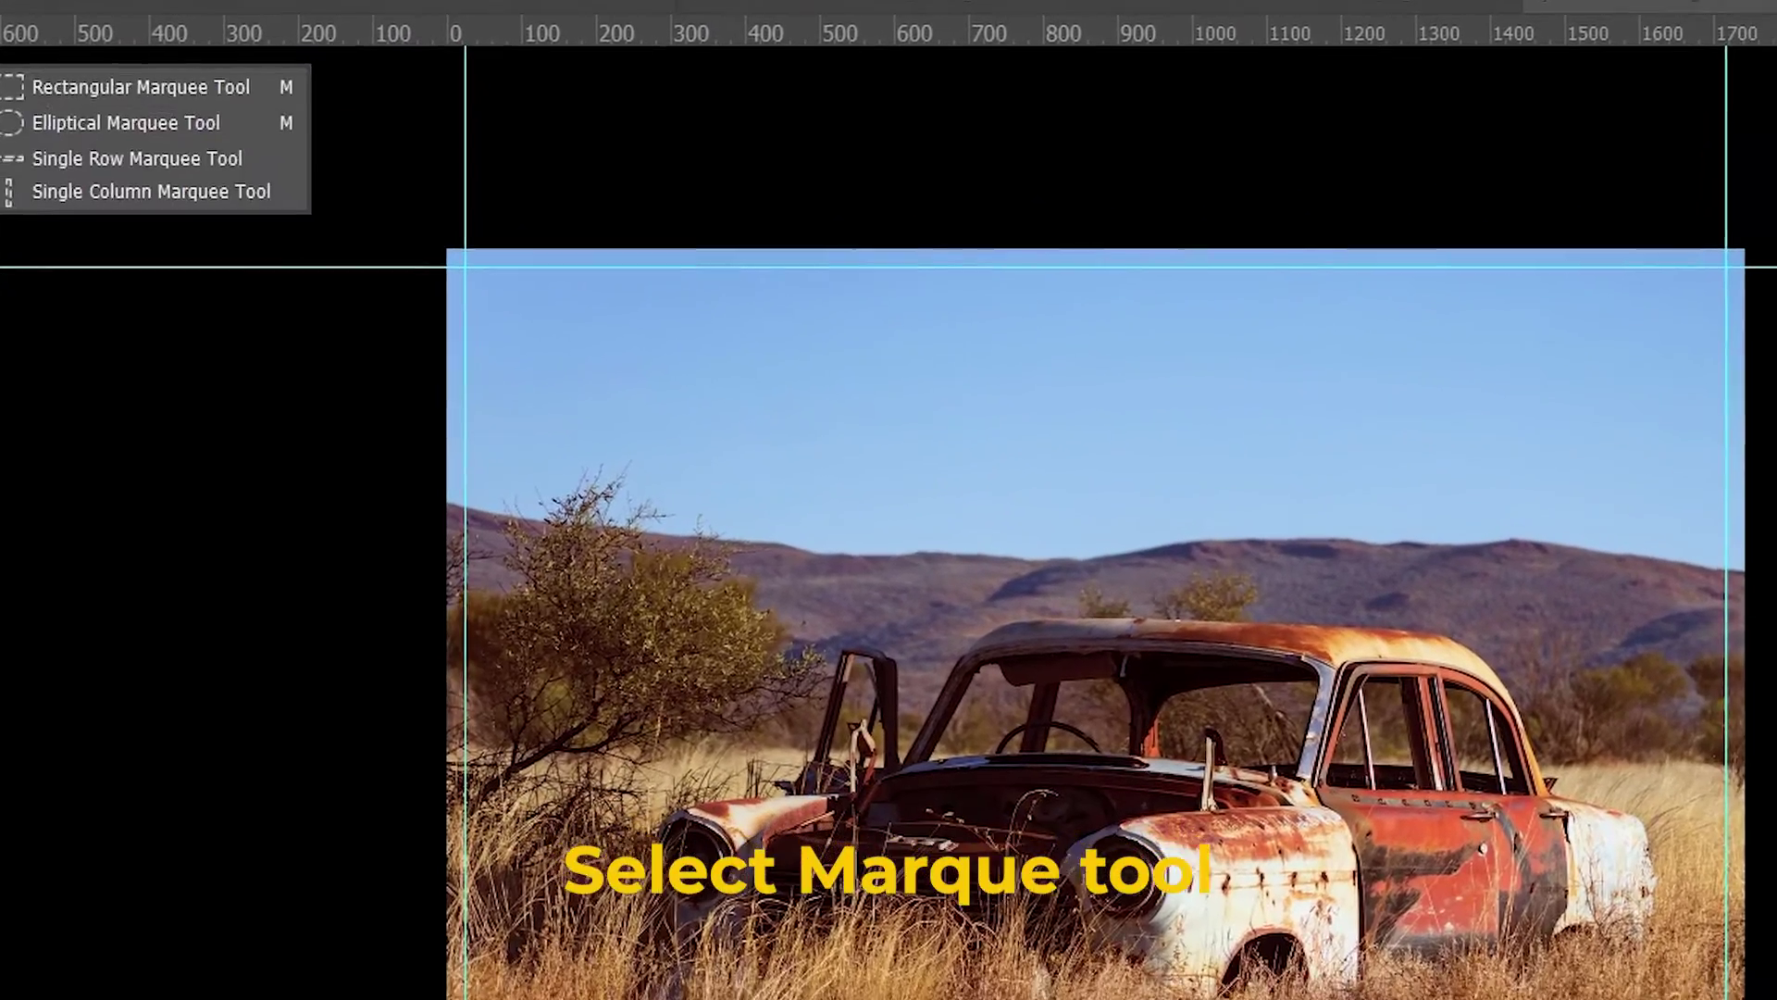
click(121, 121)
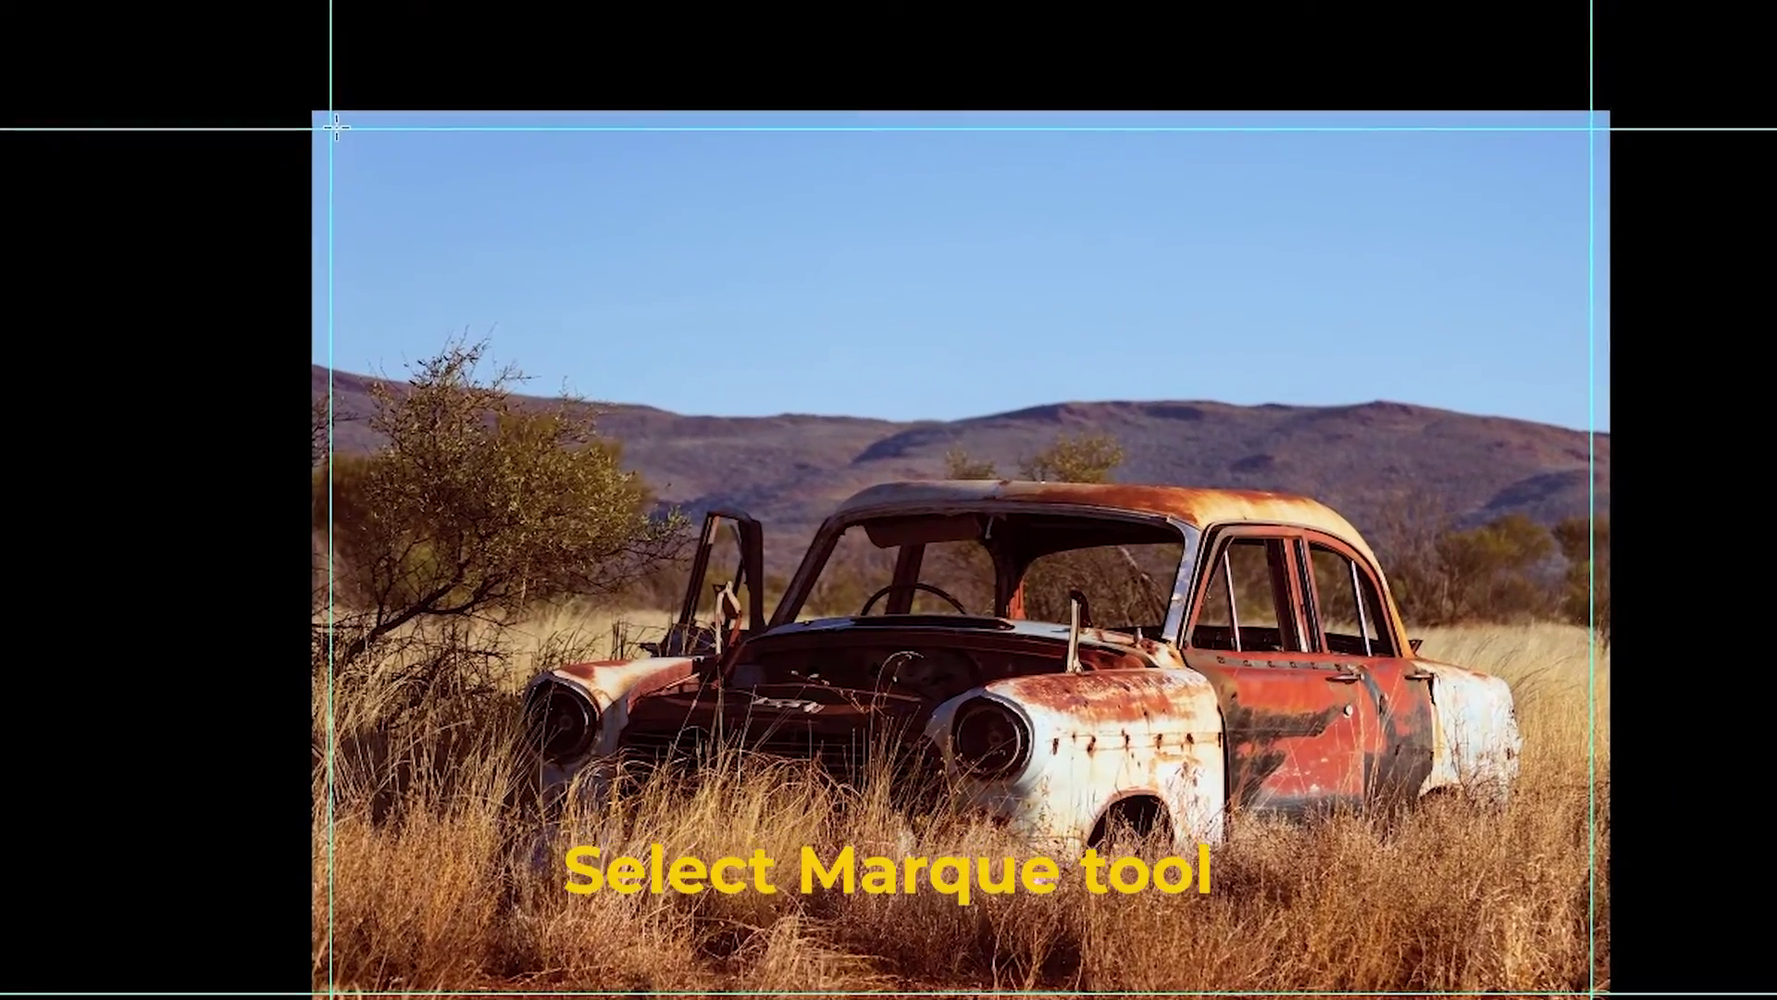
drag(365, 164, 1485, 886)
drag(1379, 772, 1505, 898)
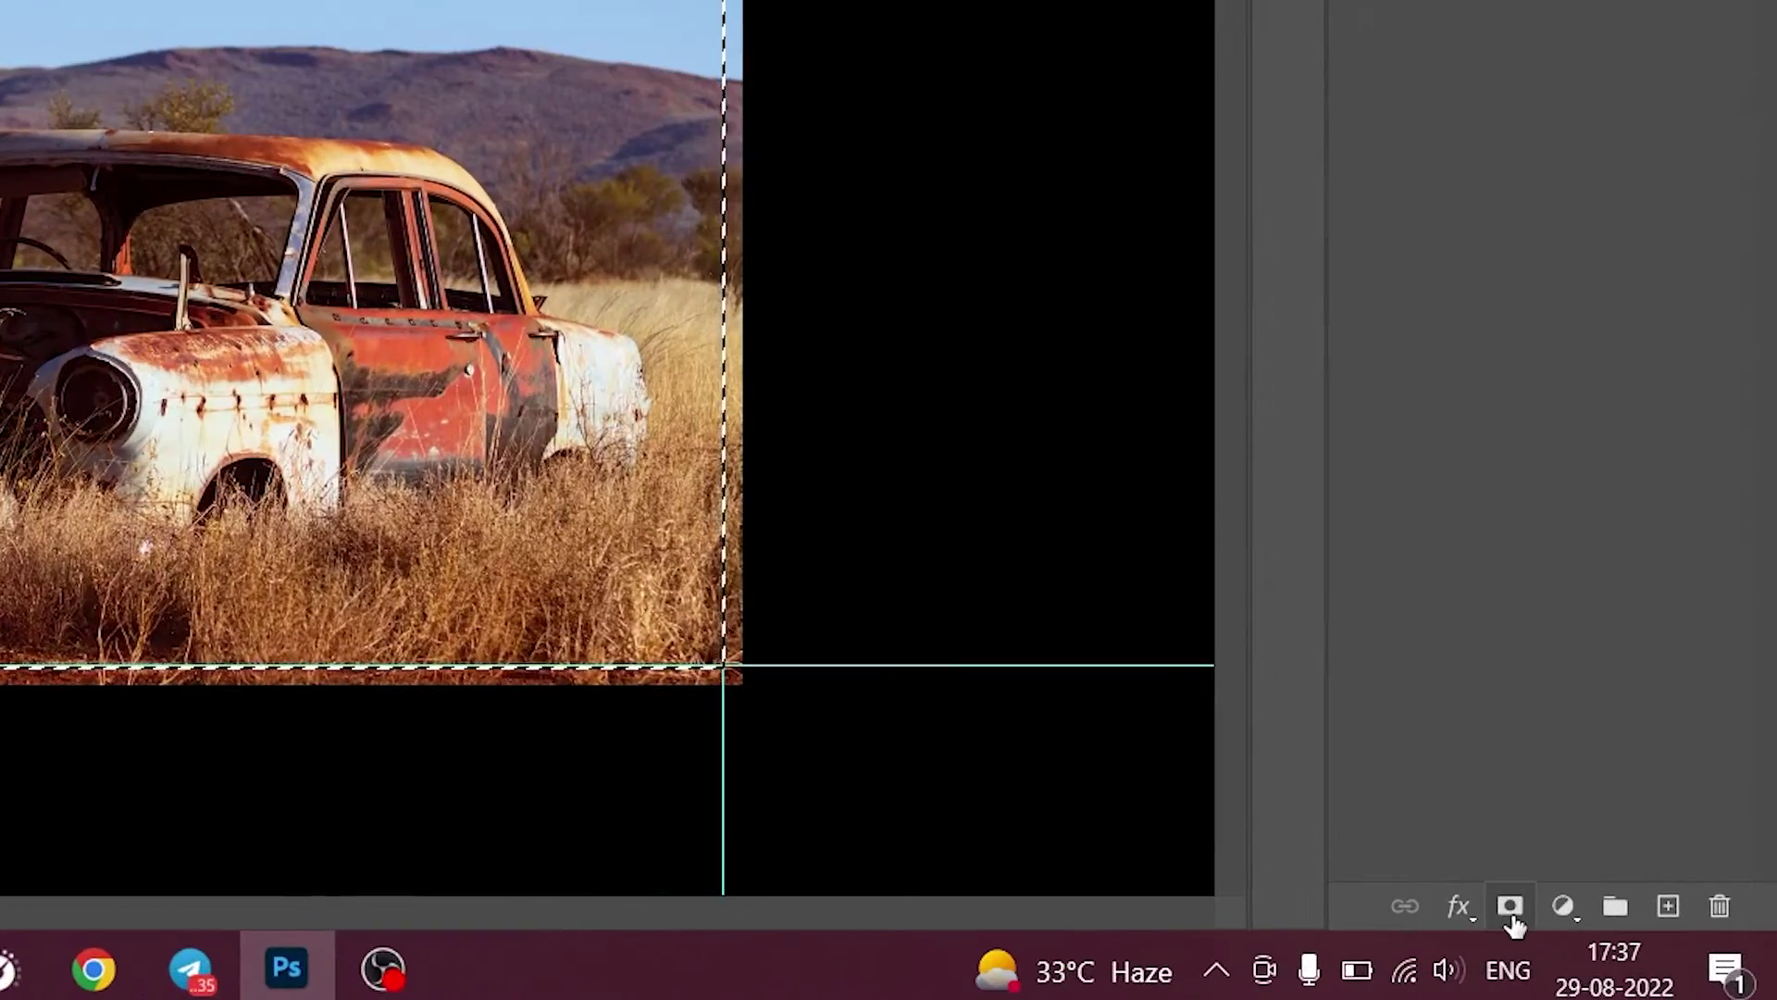
click(1546, 918)
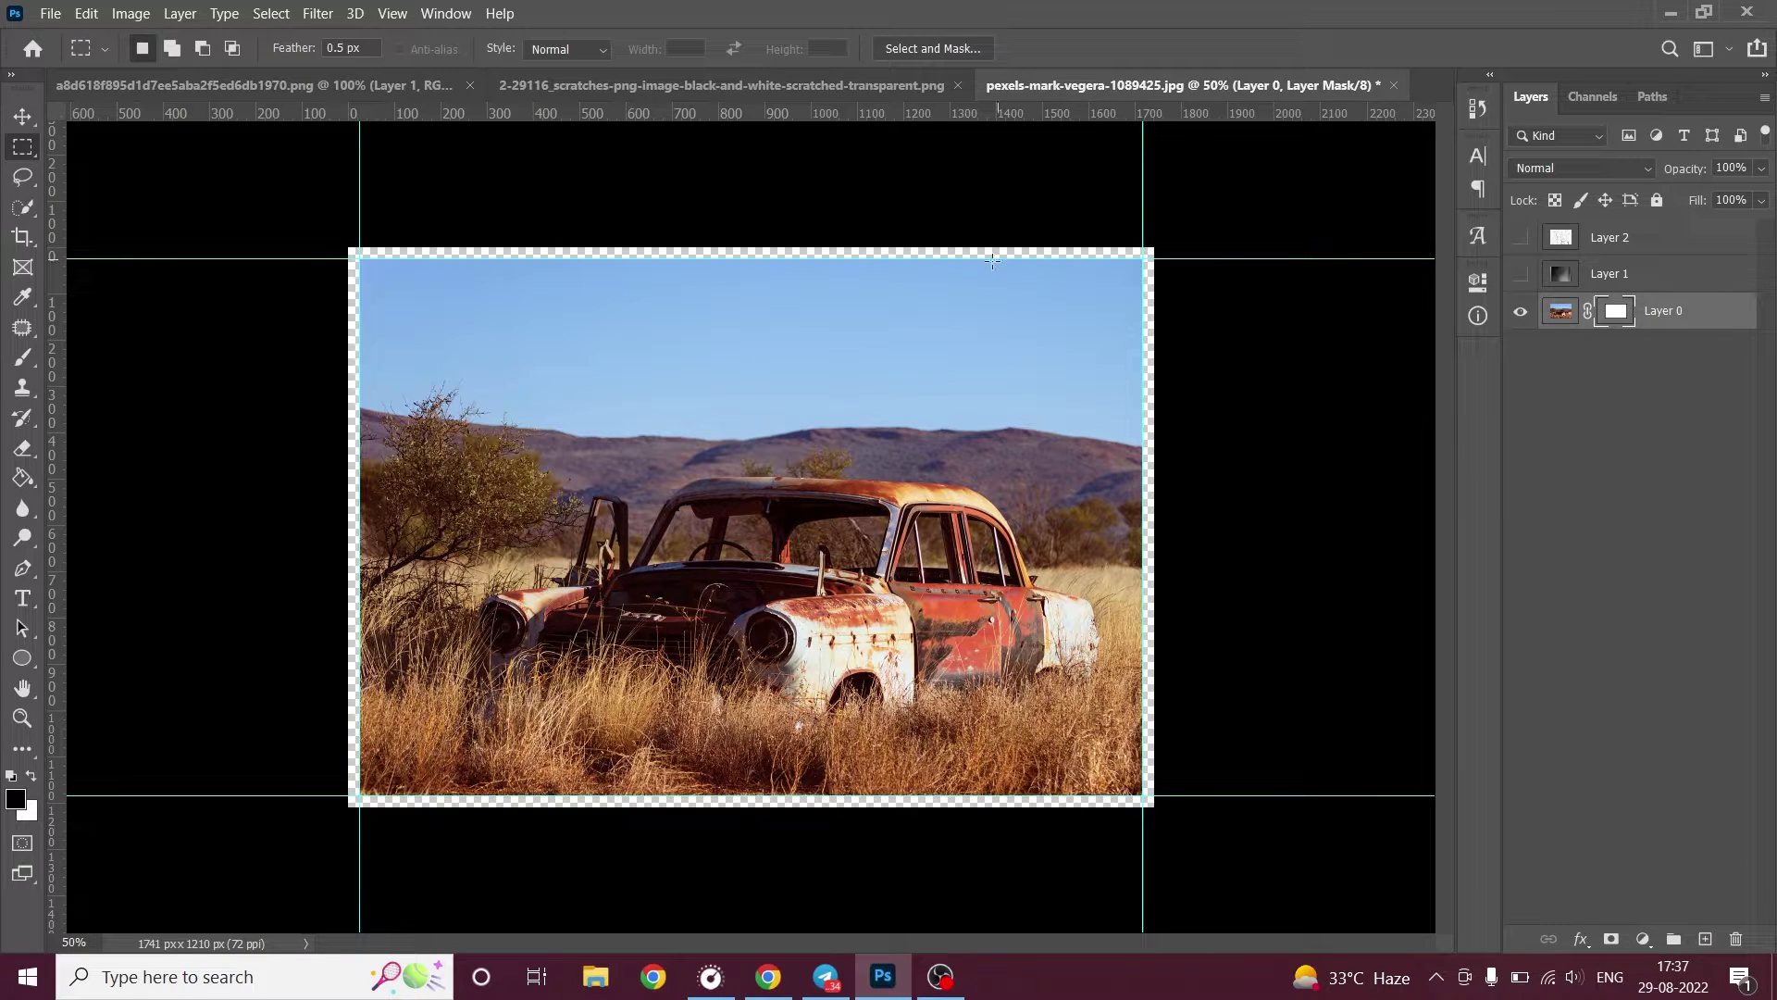
Create a new empty layer and place it below the masked car photo layer.
key(v)
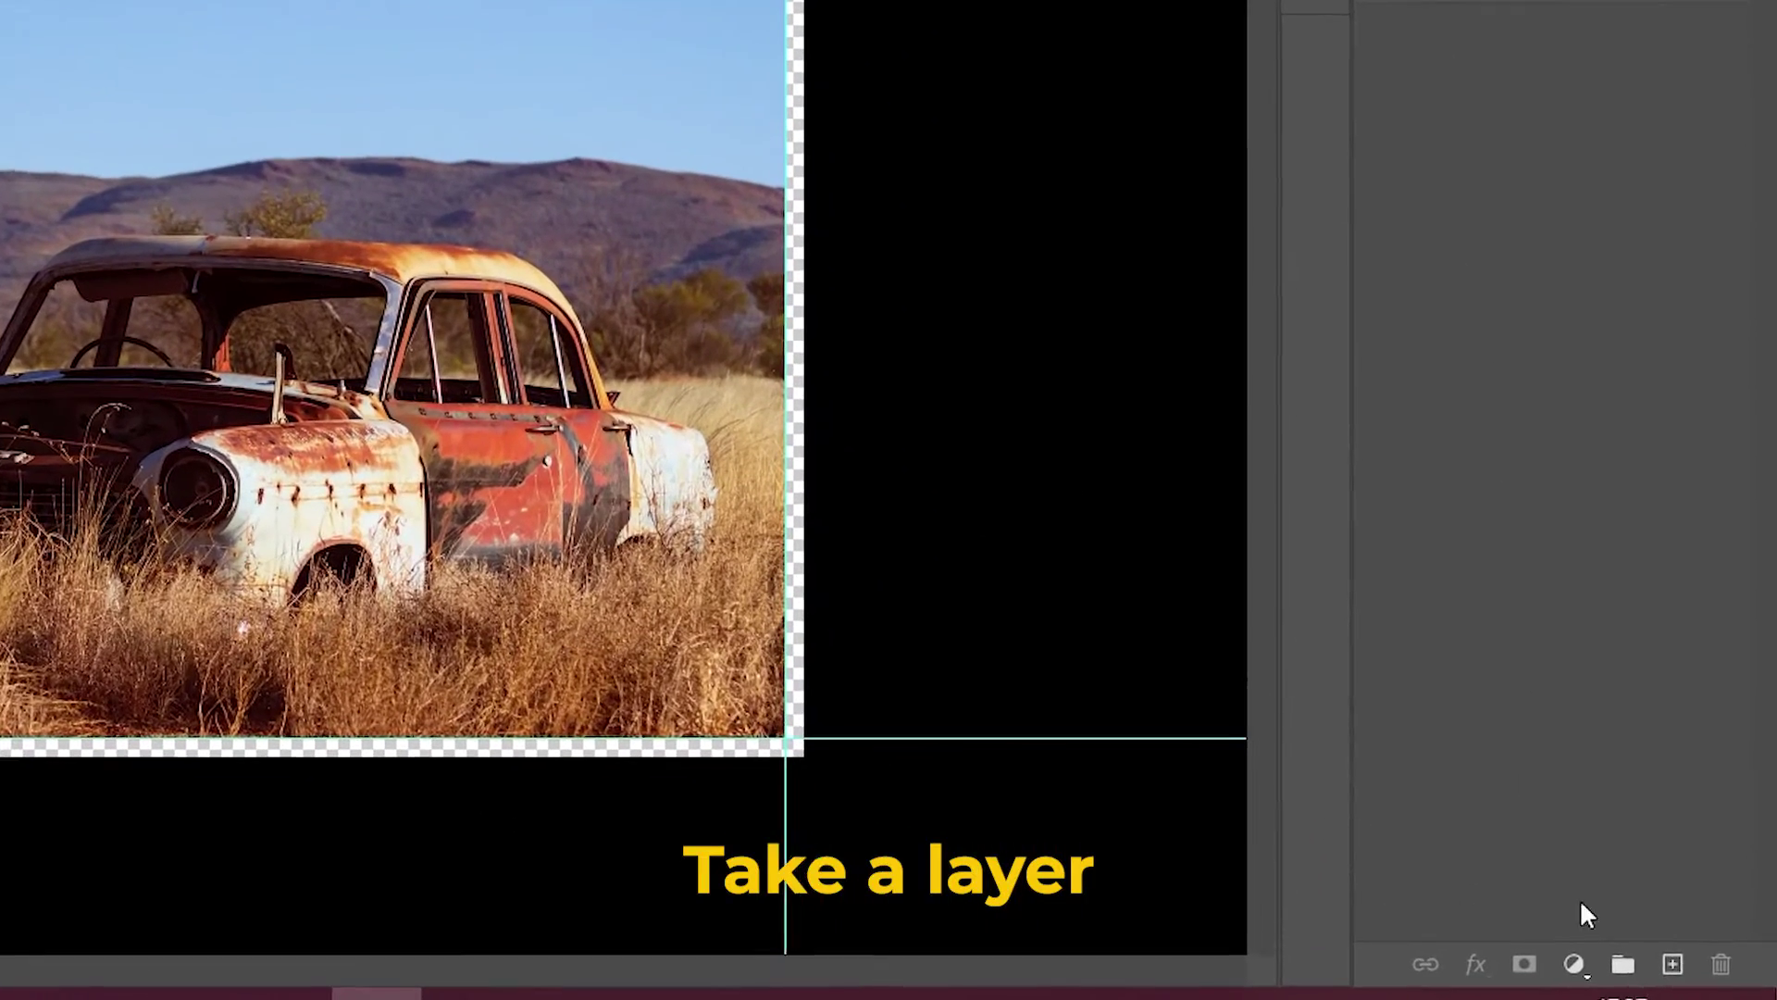
click(1672, 964)
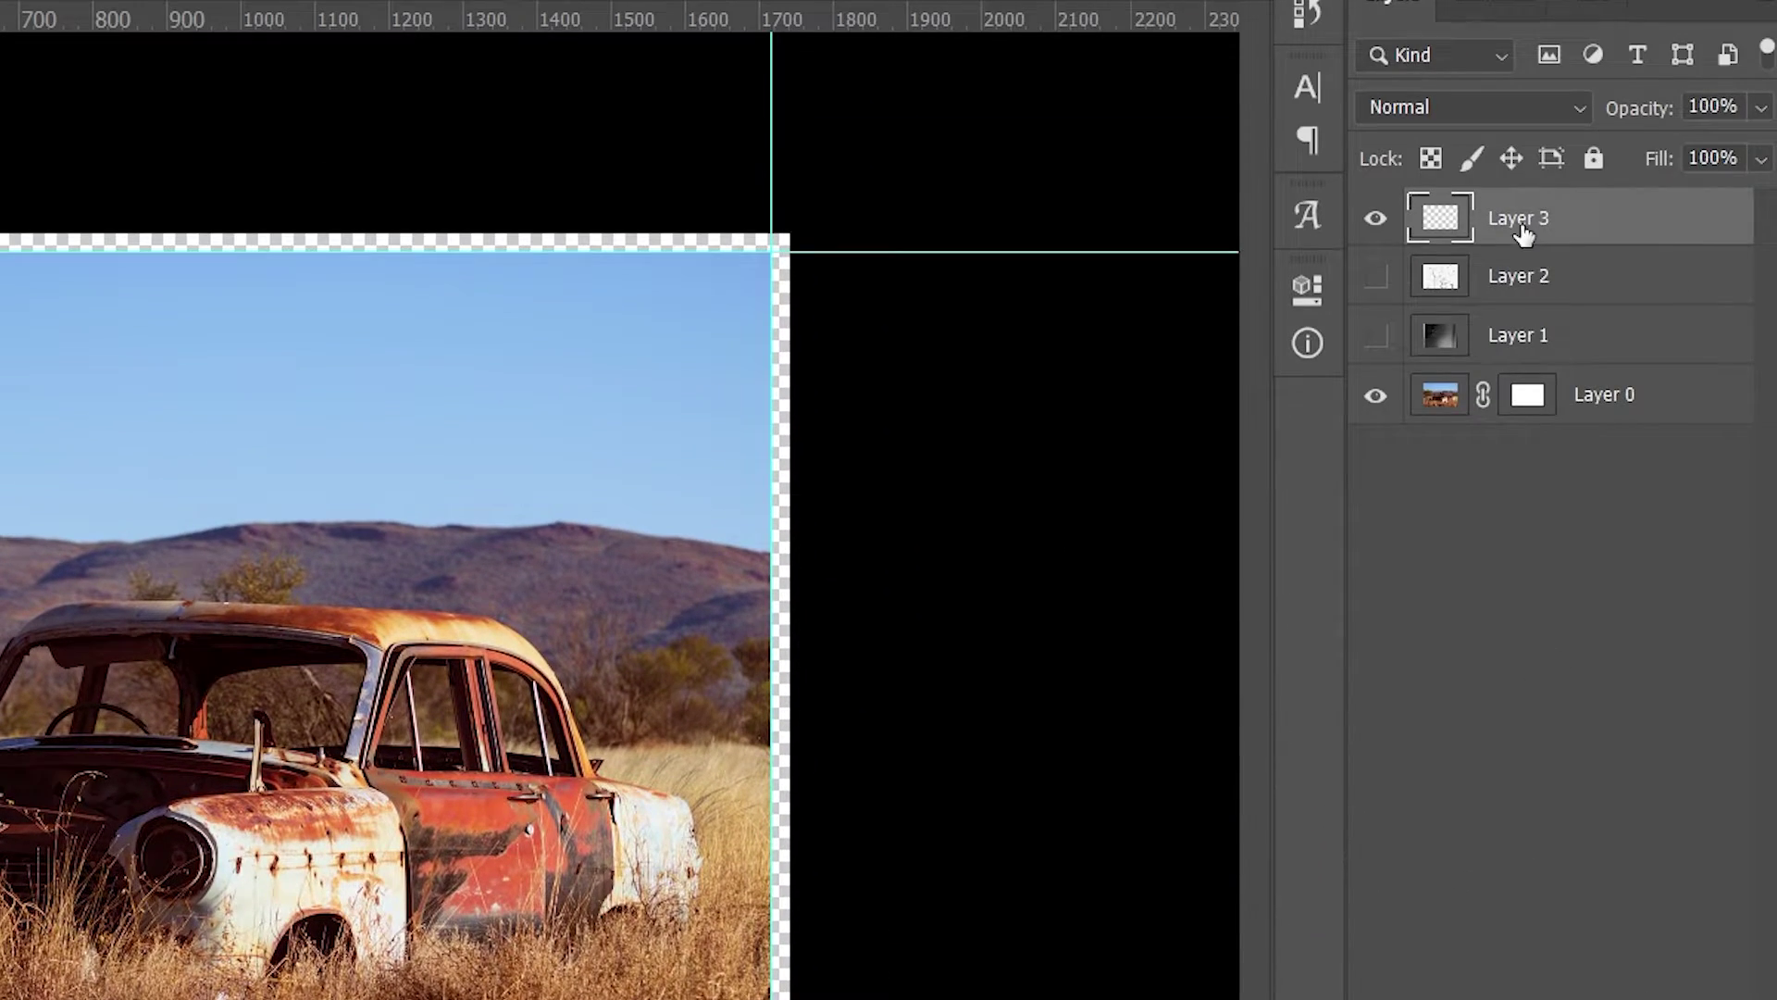
drag(1522, 234, 1529, 442)
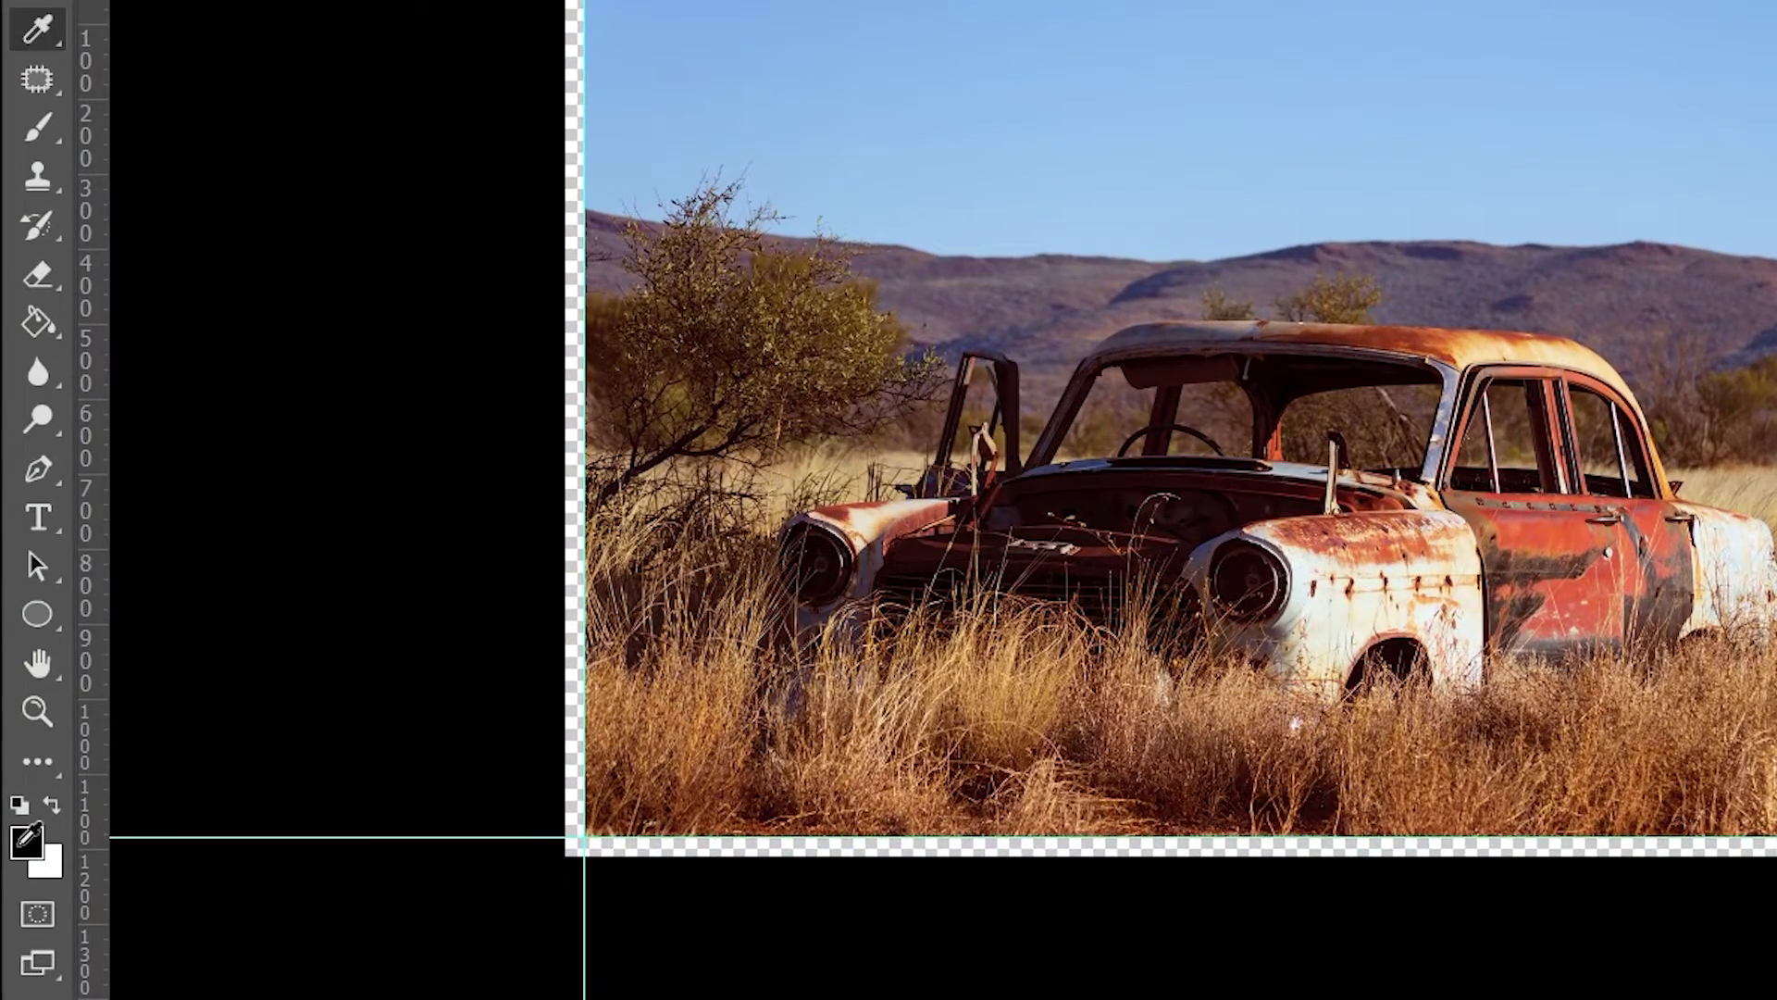
Set the foreground colour to beige d9cfac and fill Layer 3 with it.
click(27, 841)
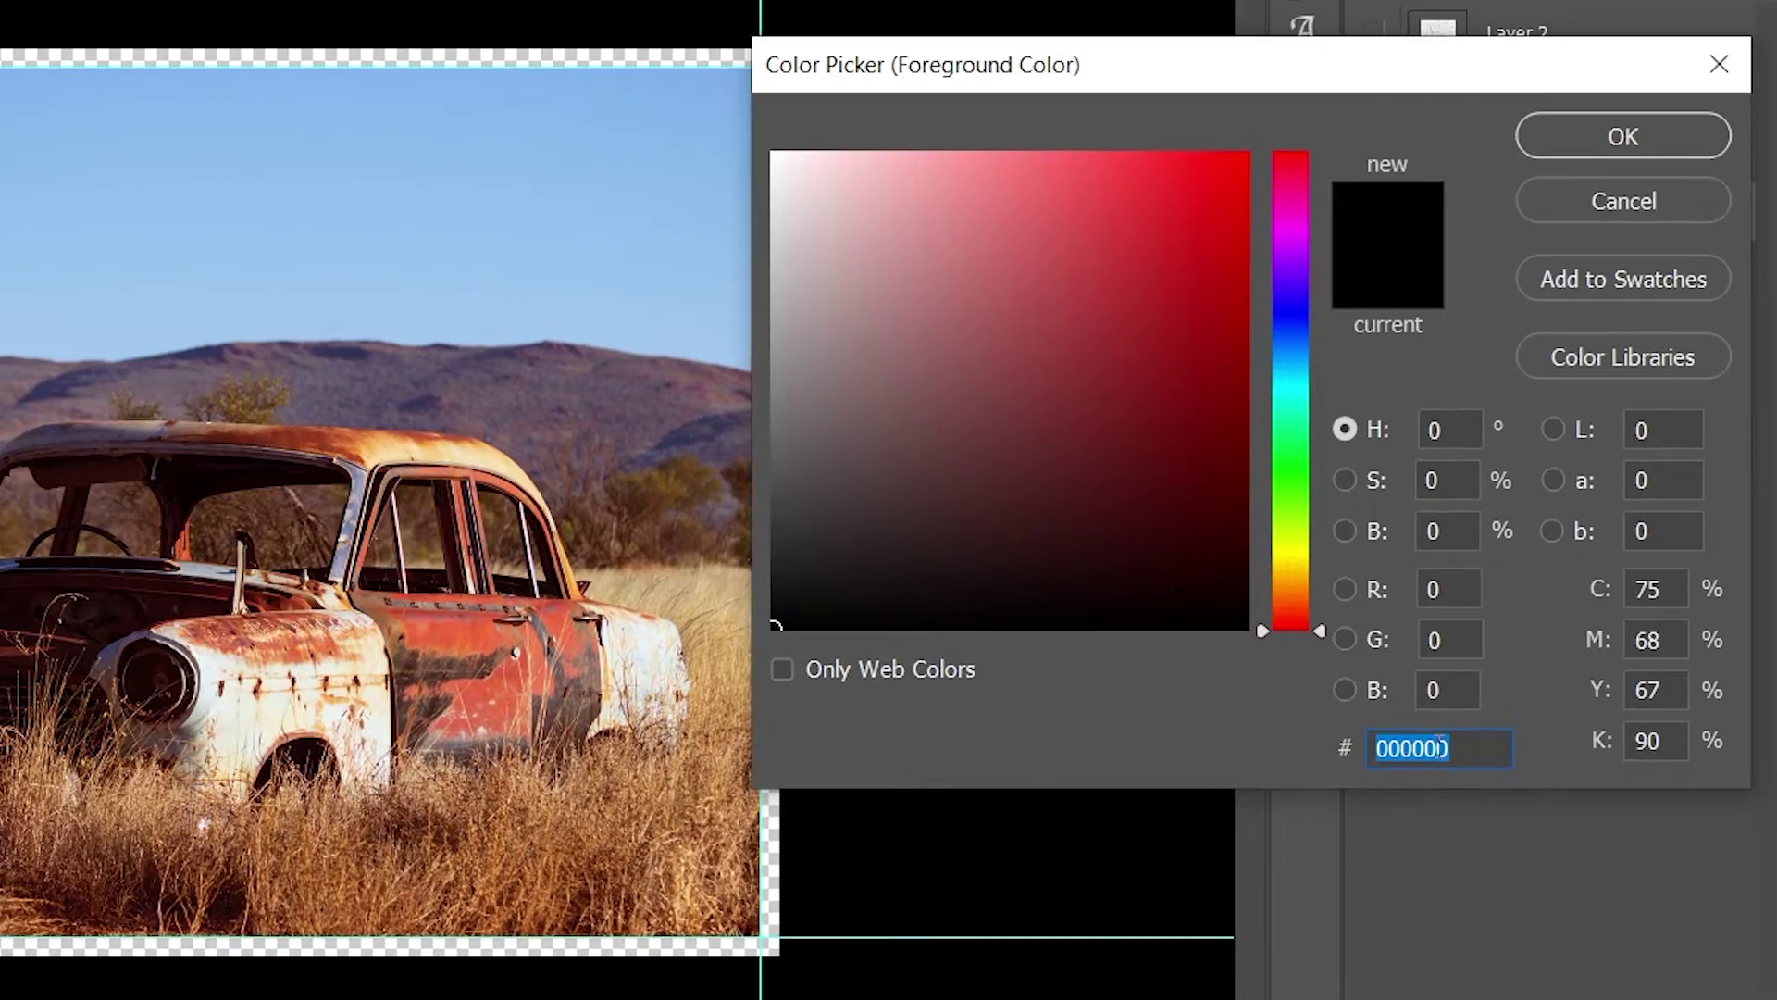
click(1290, 568)
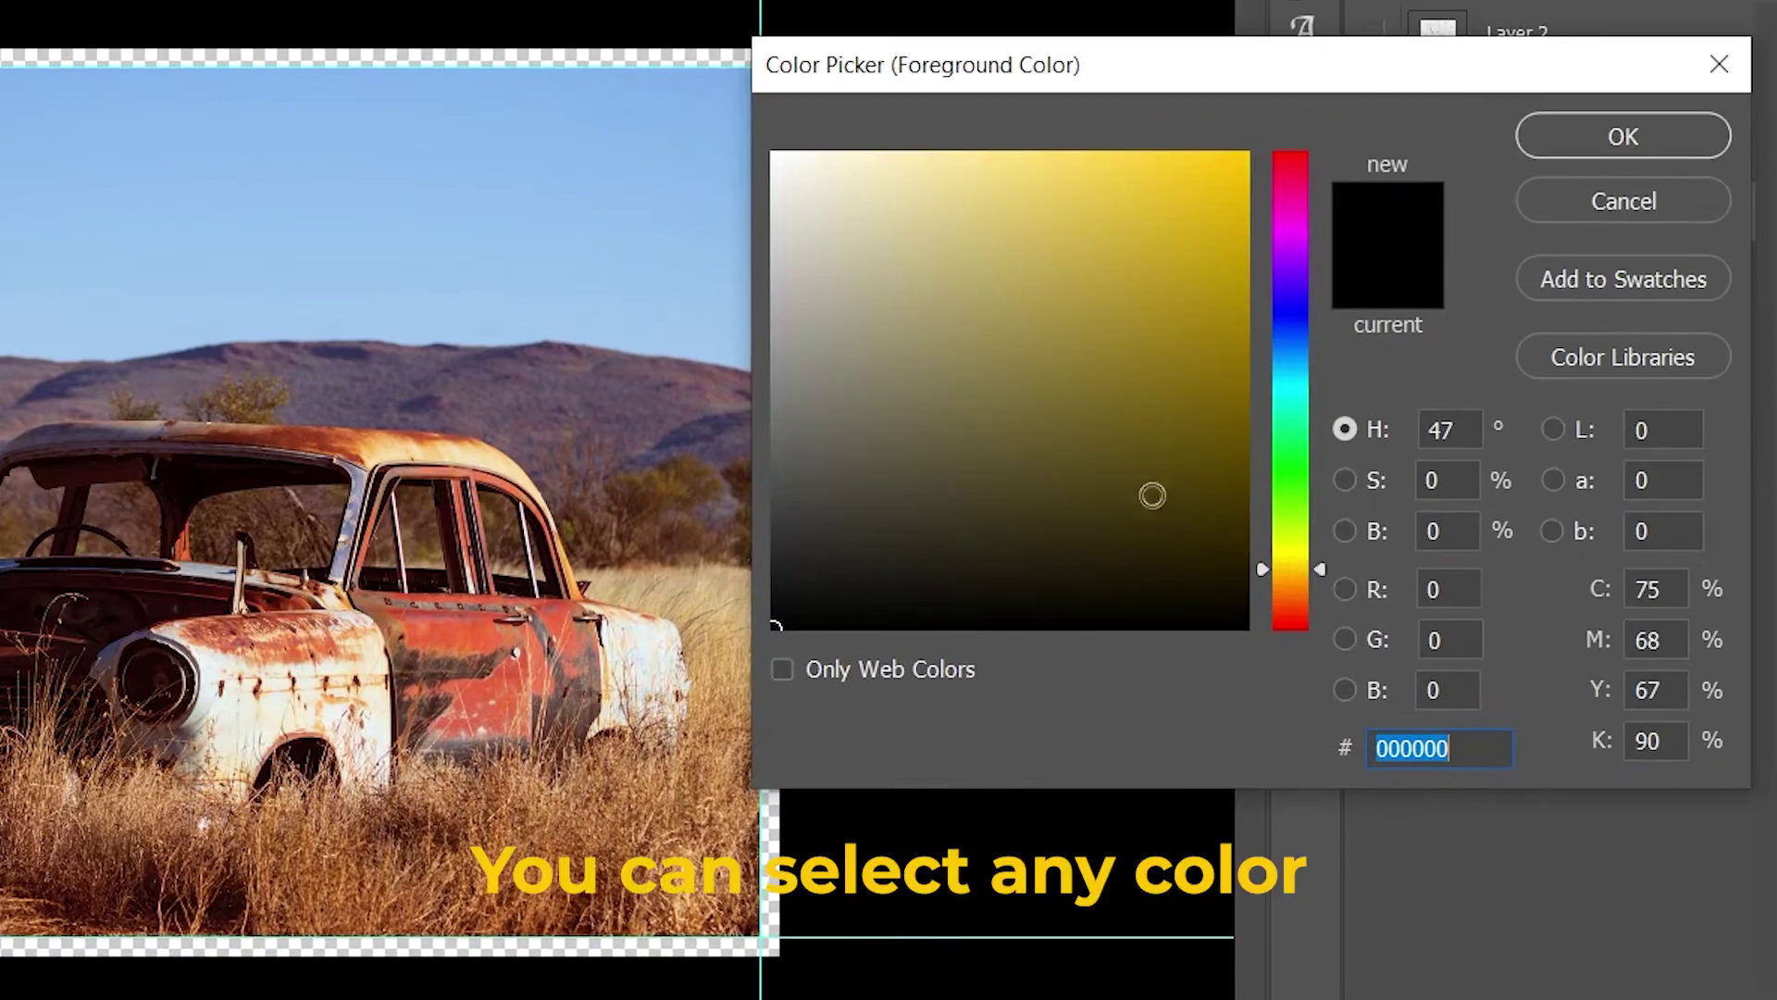
drag(908, 203, 871, 224)
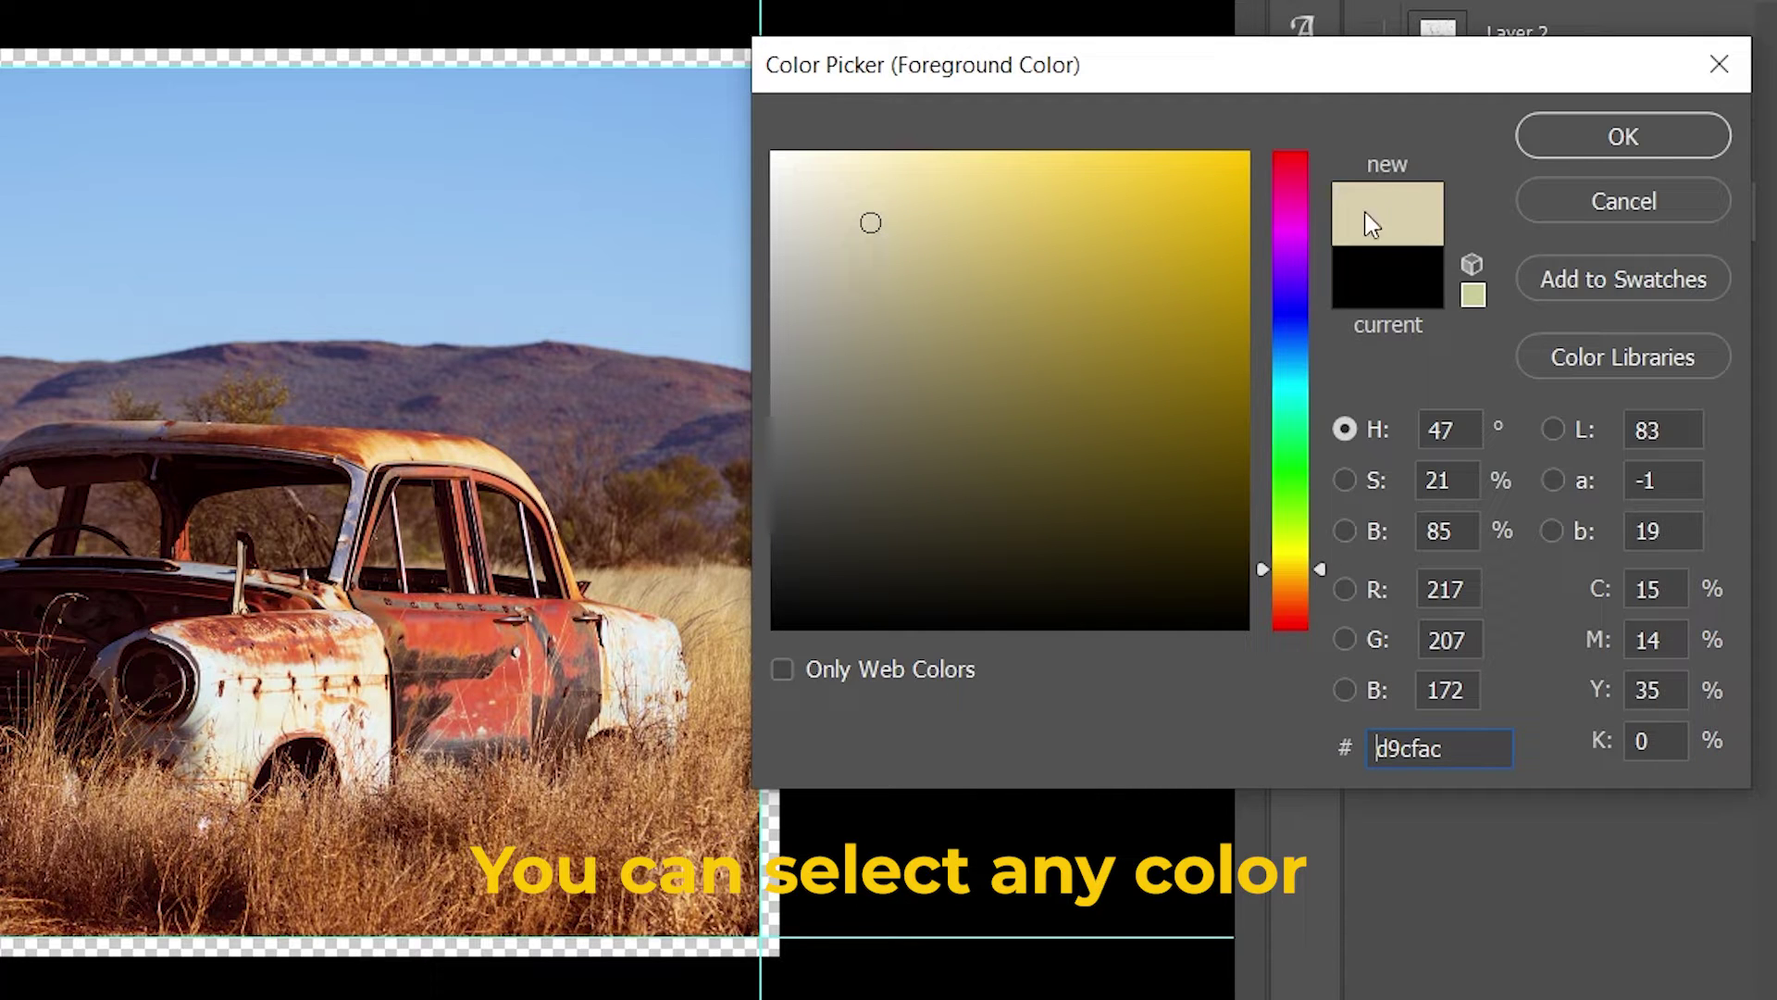
click(1584, 137)
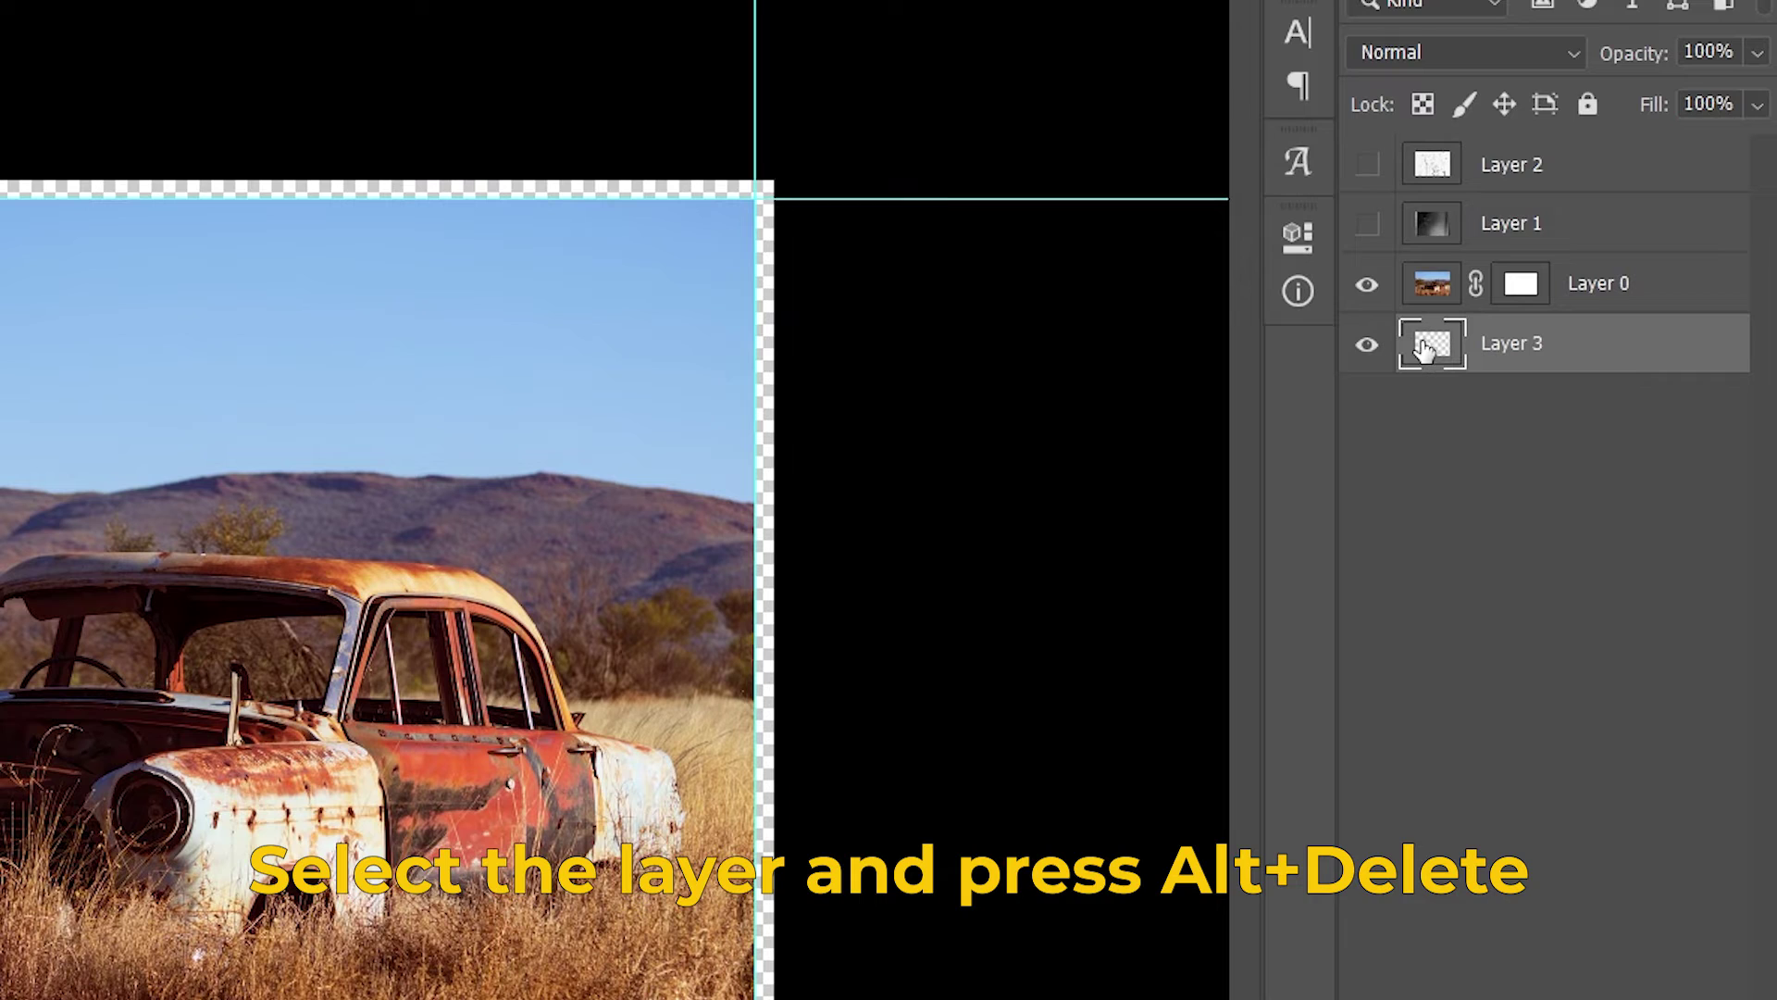
key(alt+Delete)
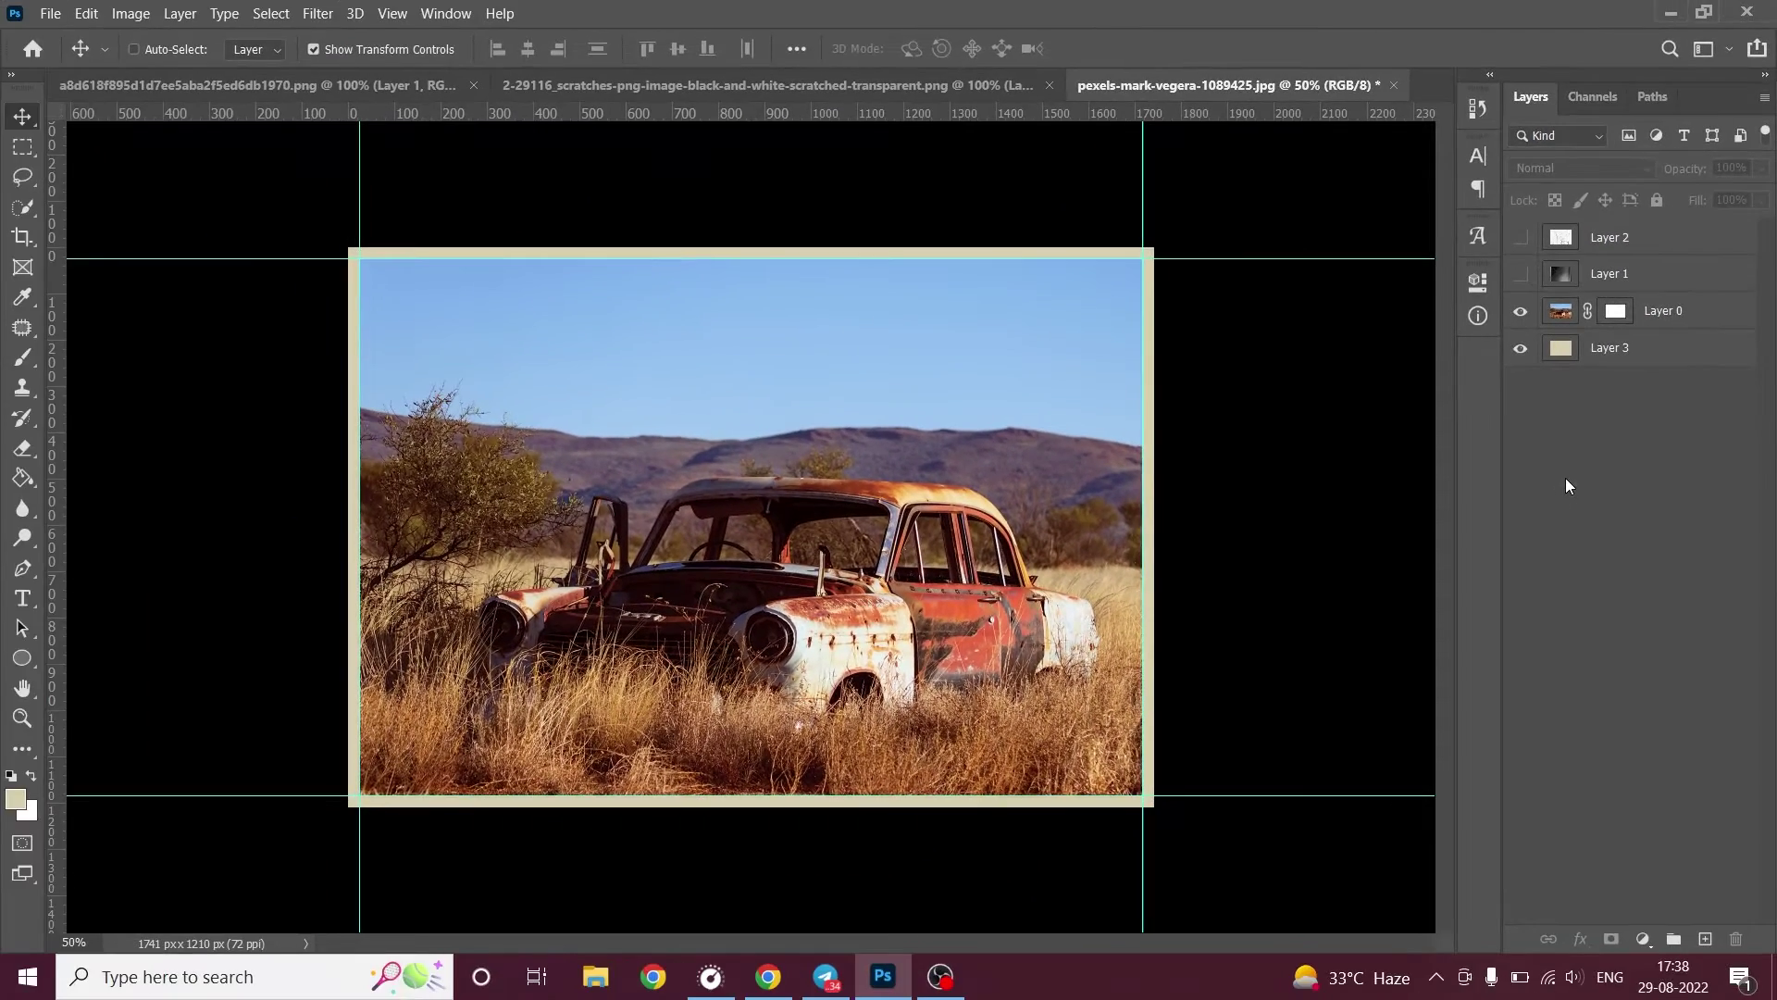
Show the grunge texture on Layer 1, set its blend mode to Multiply and its opacity to 40%.
click(1561, 310)
click(1521, 273)
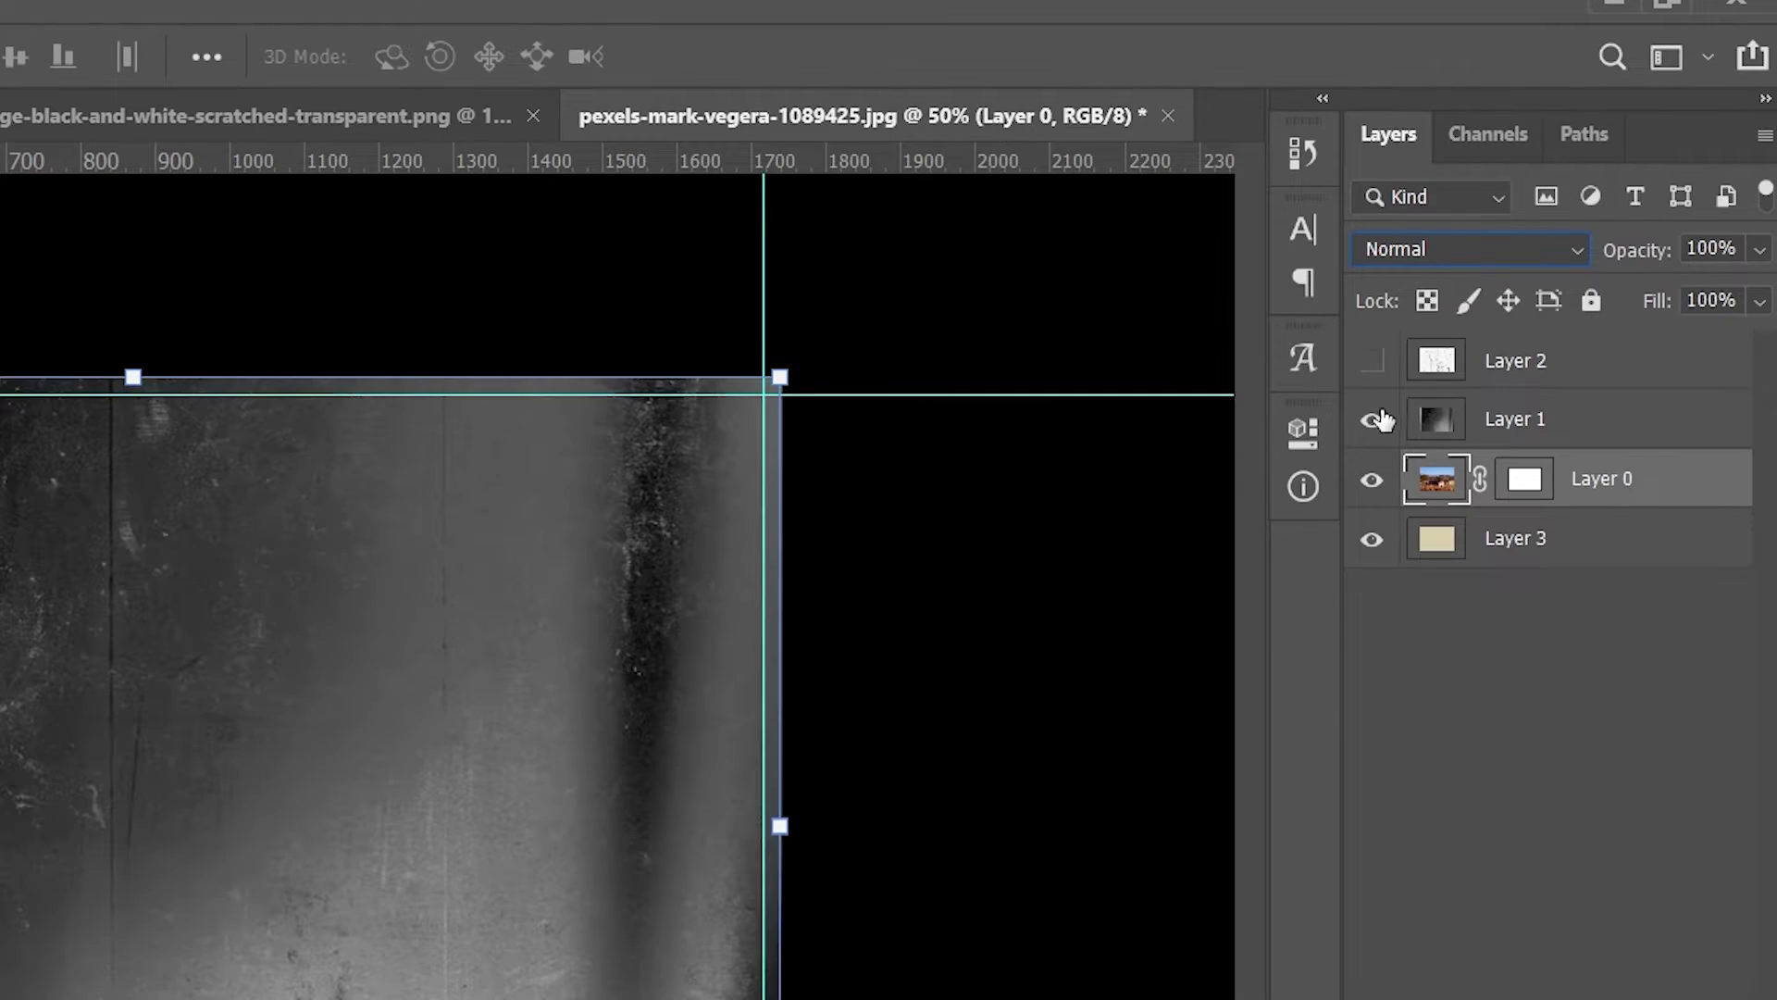
click(1593, 425)
click(1557, 244)
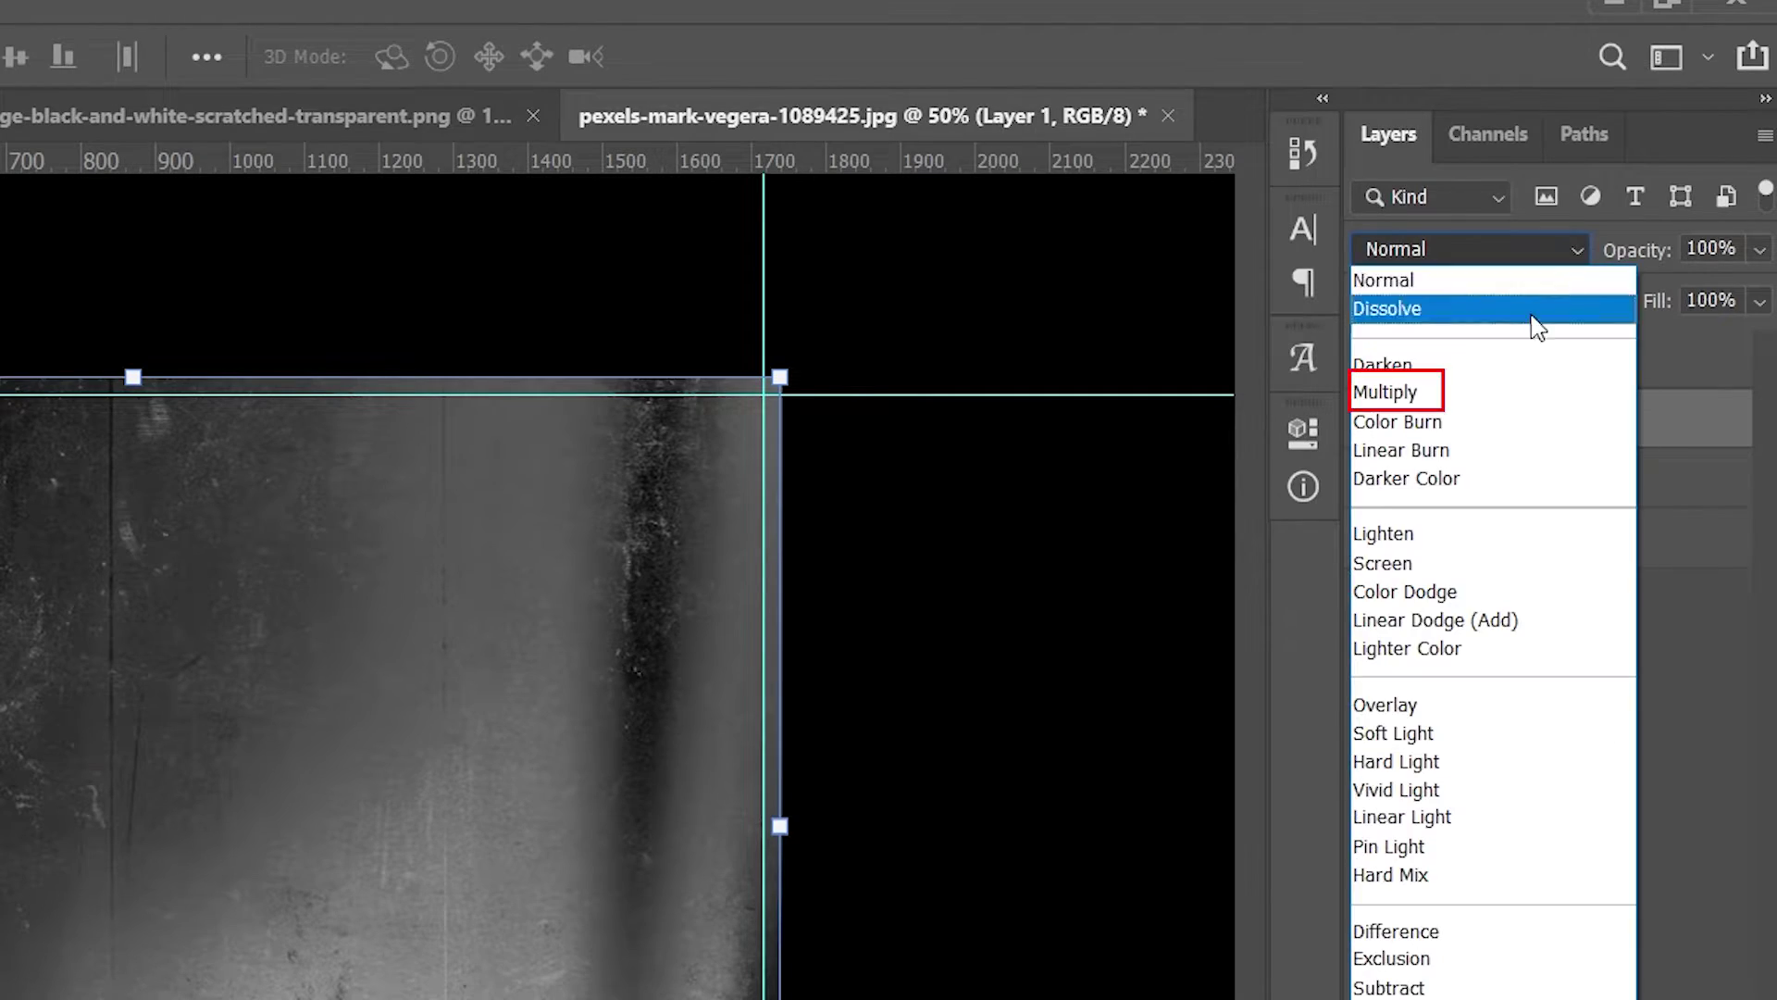
click(1440, 394)
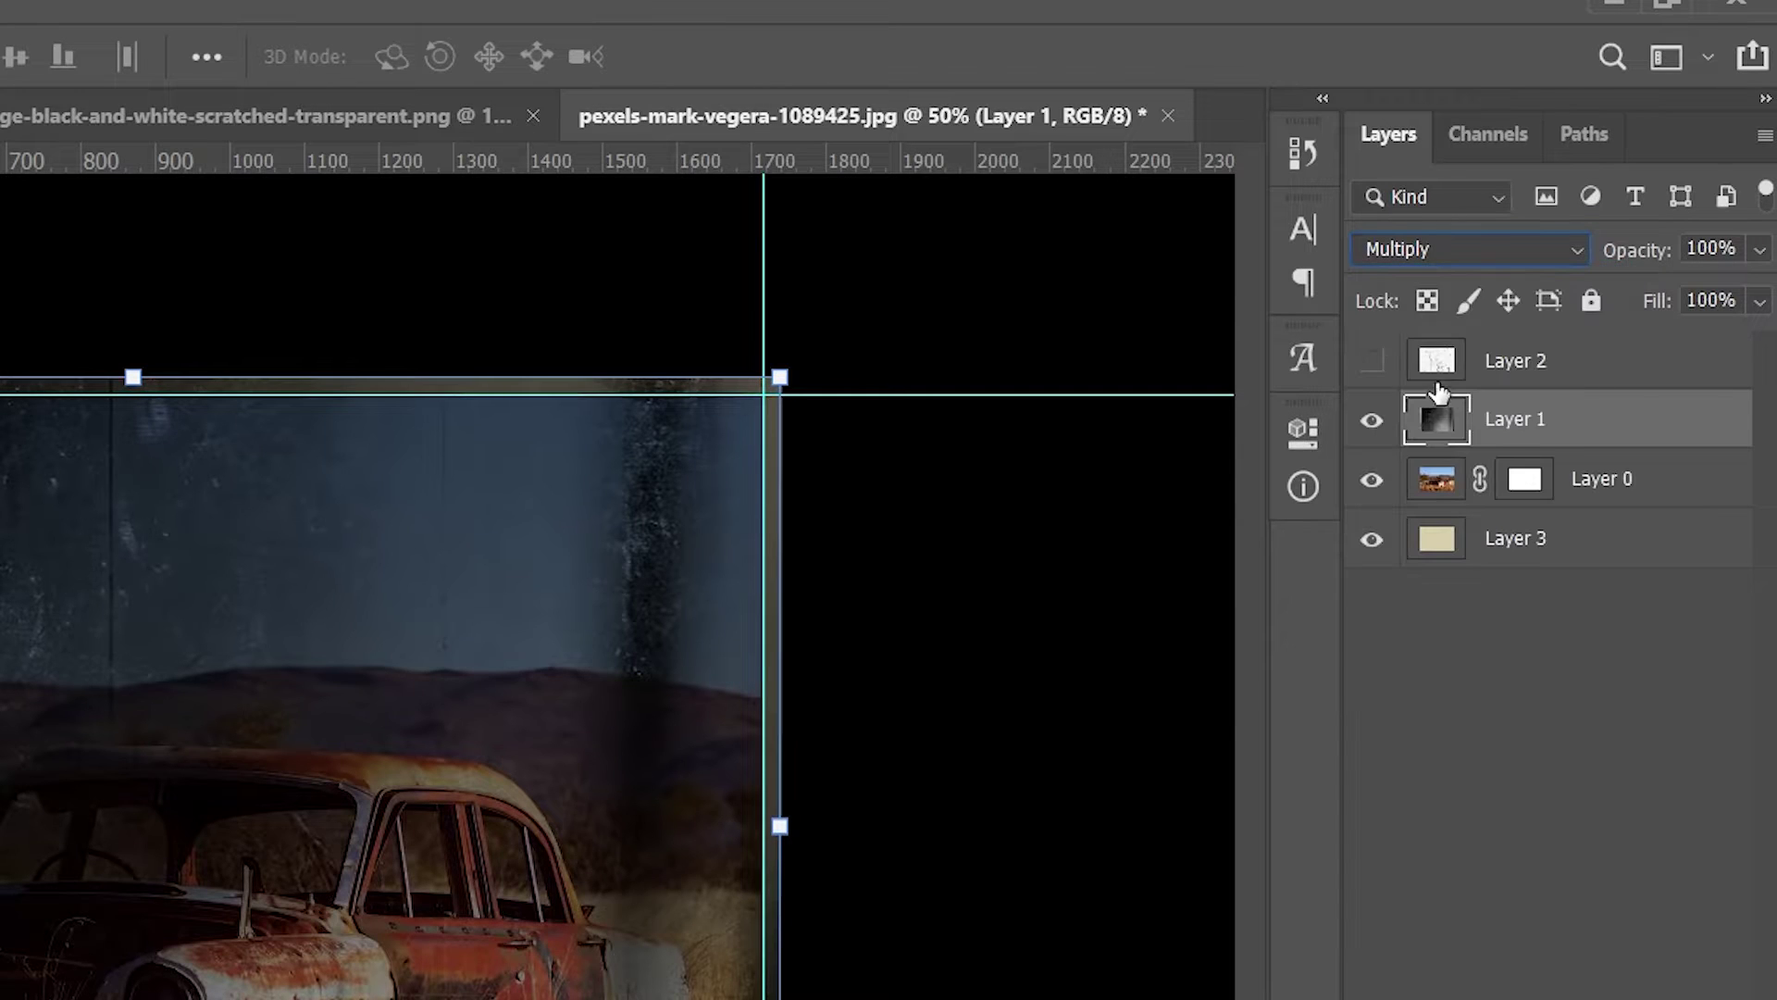
click(1757, 251)
click(1733, 251)
text(40)
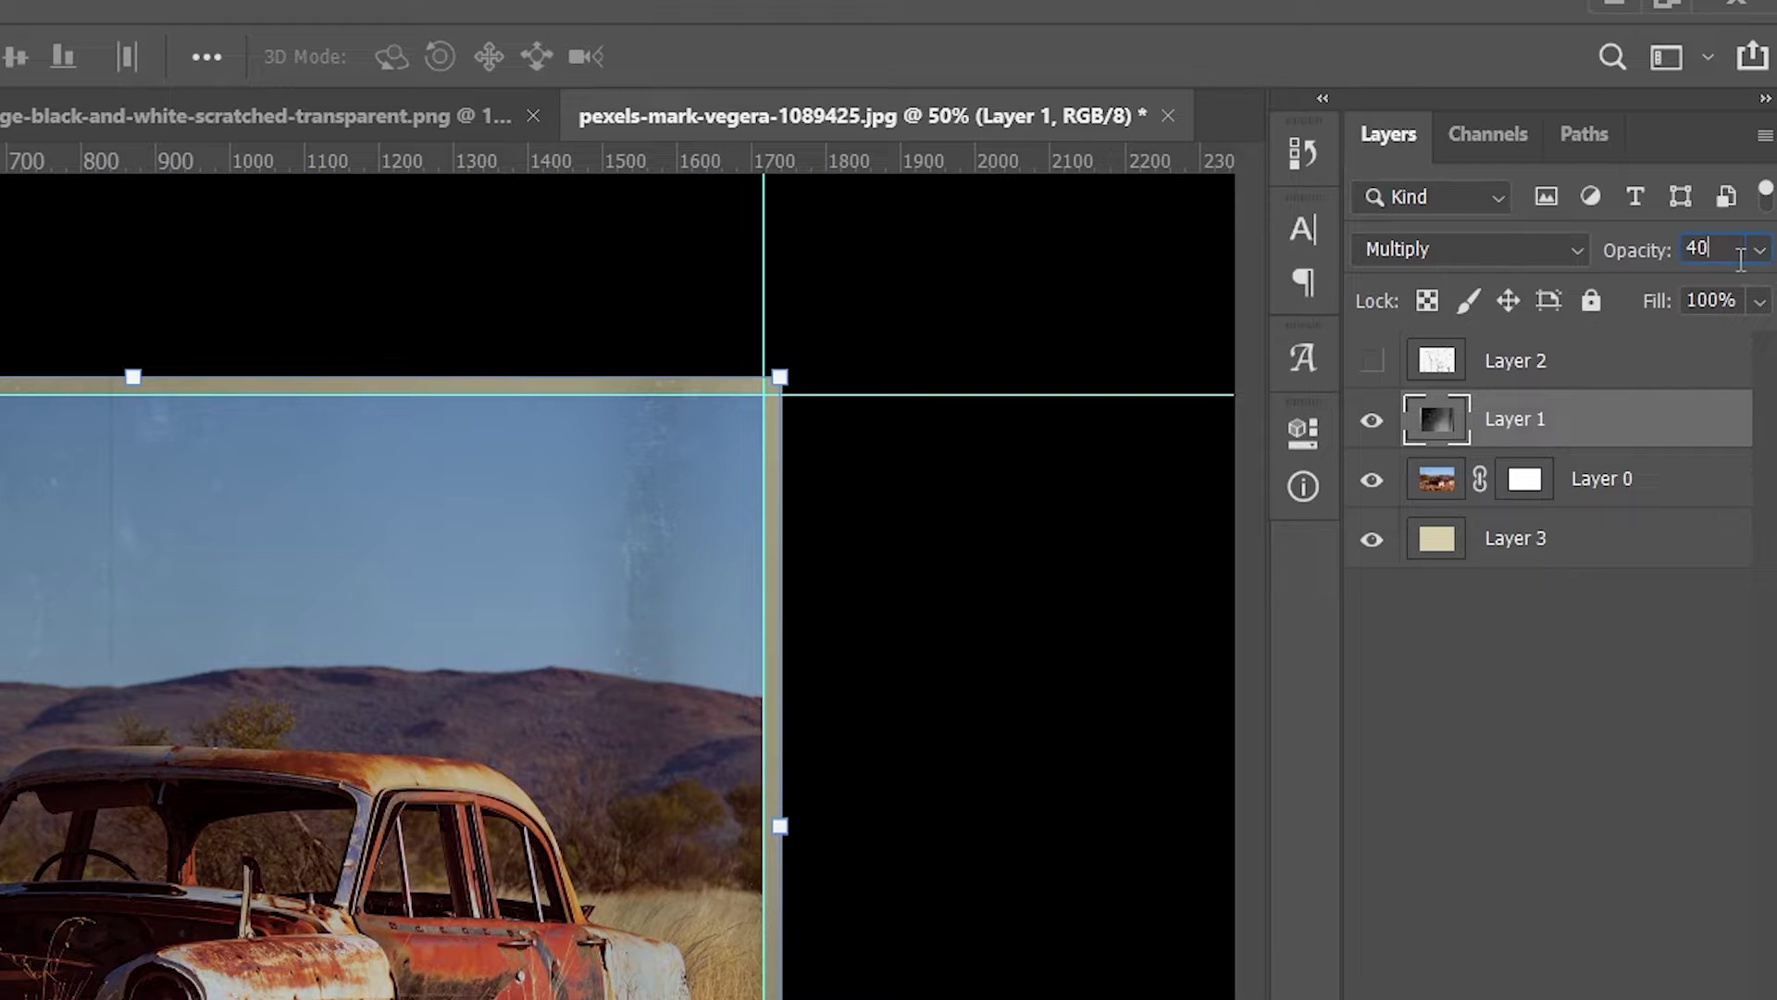
Copy Layer 0's layer mask onto the grunge texture on Layer 1.
click(1518, 371)
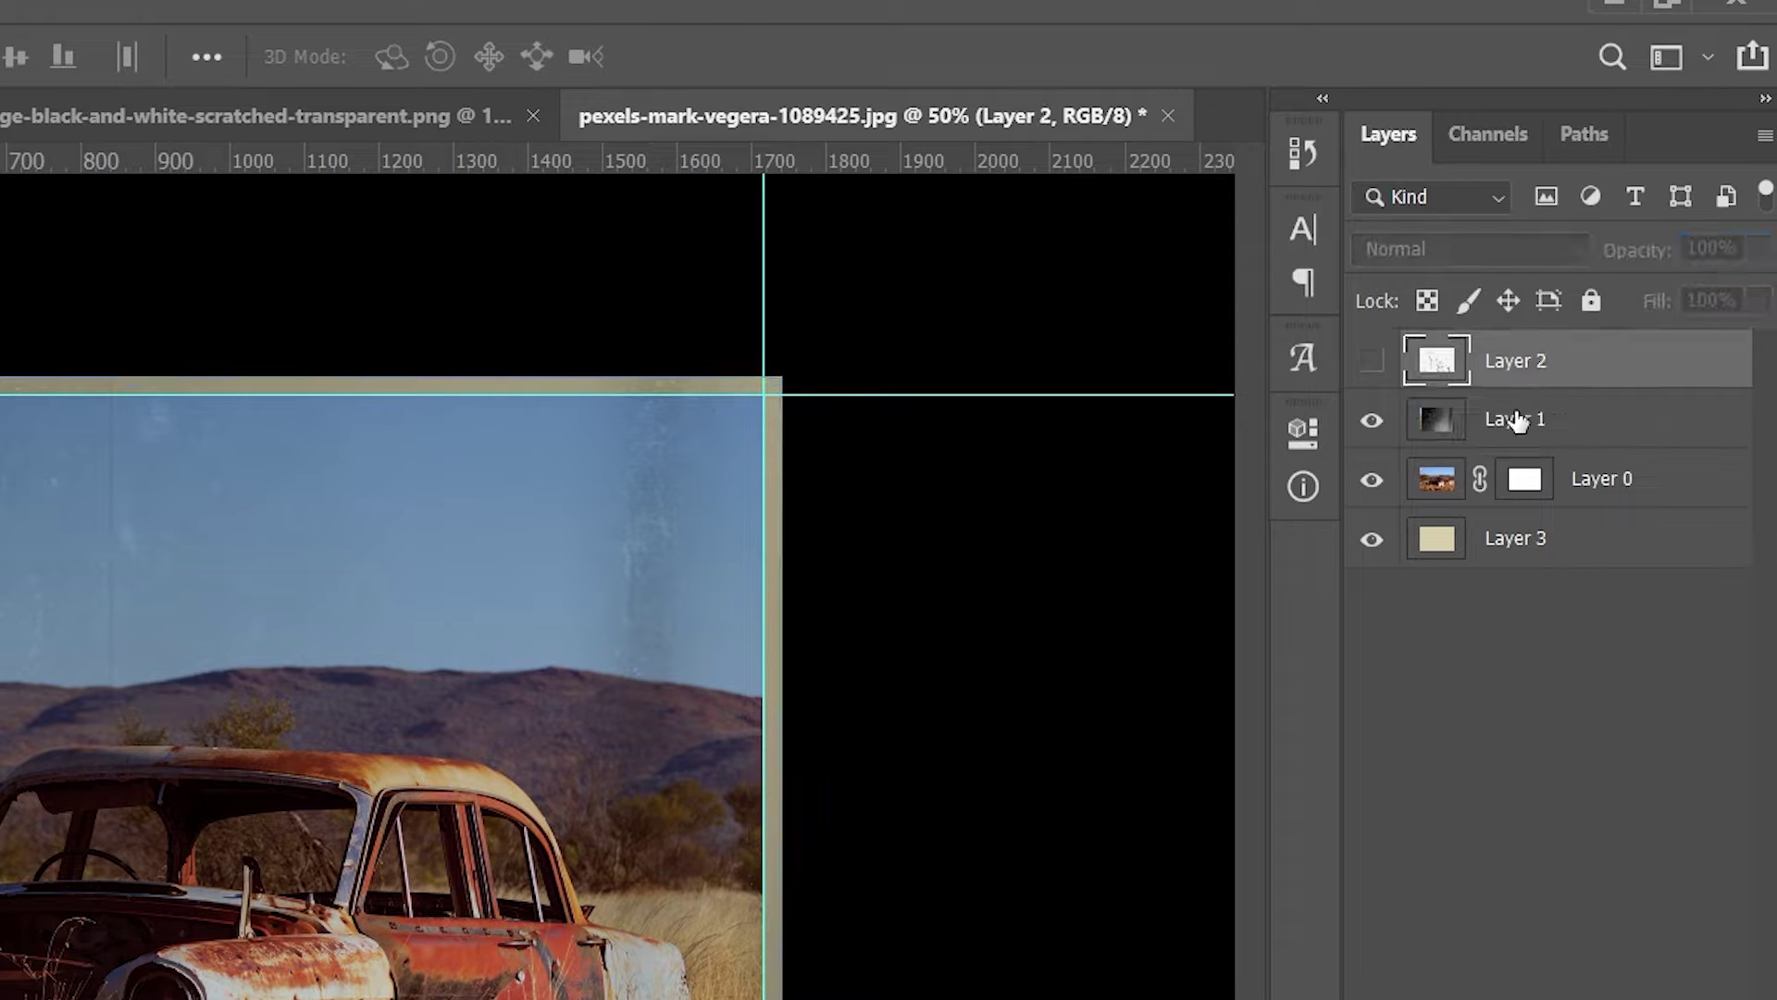
click(1518, 421)
click(1524, 491)
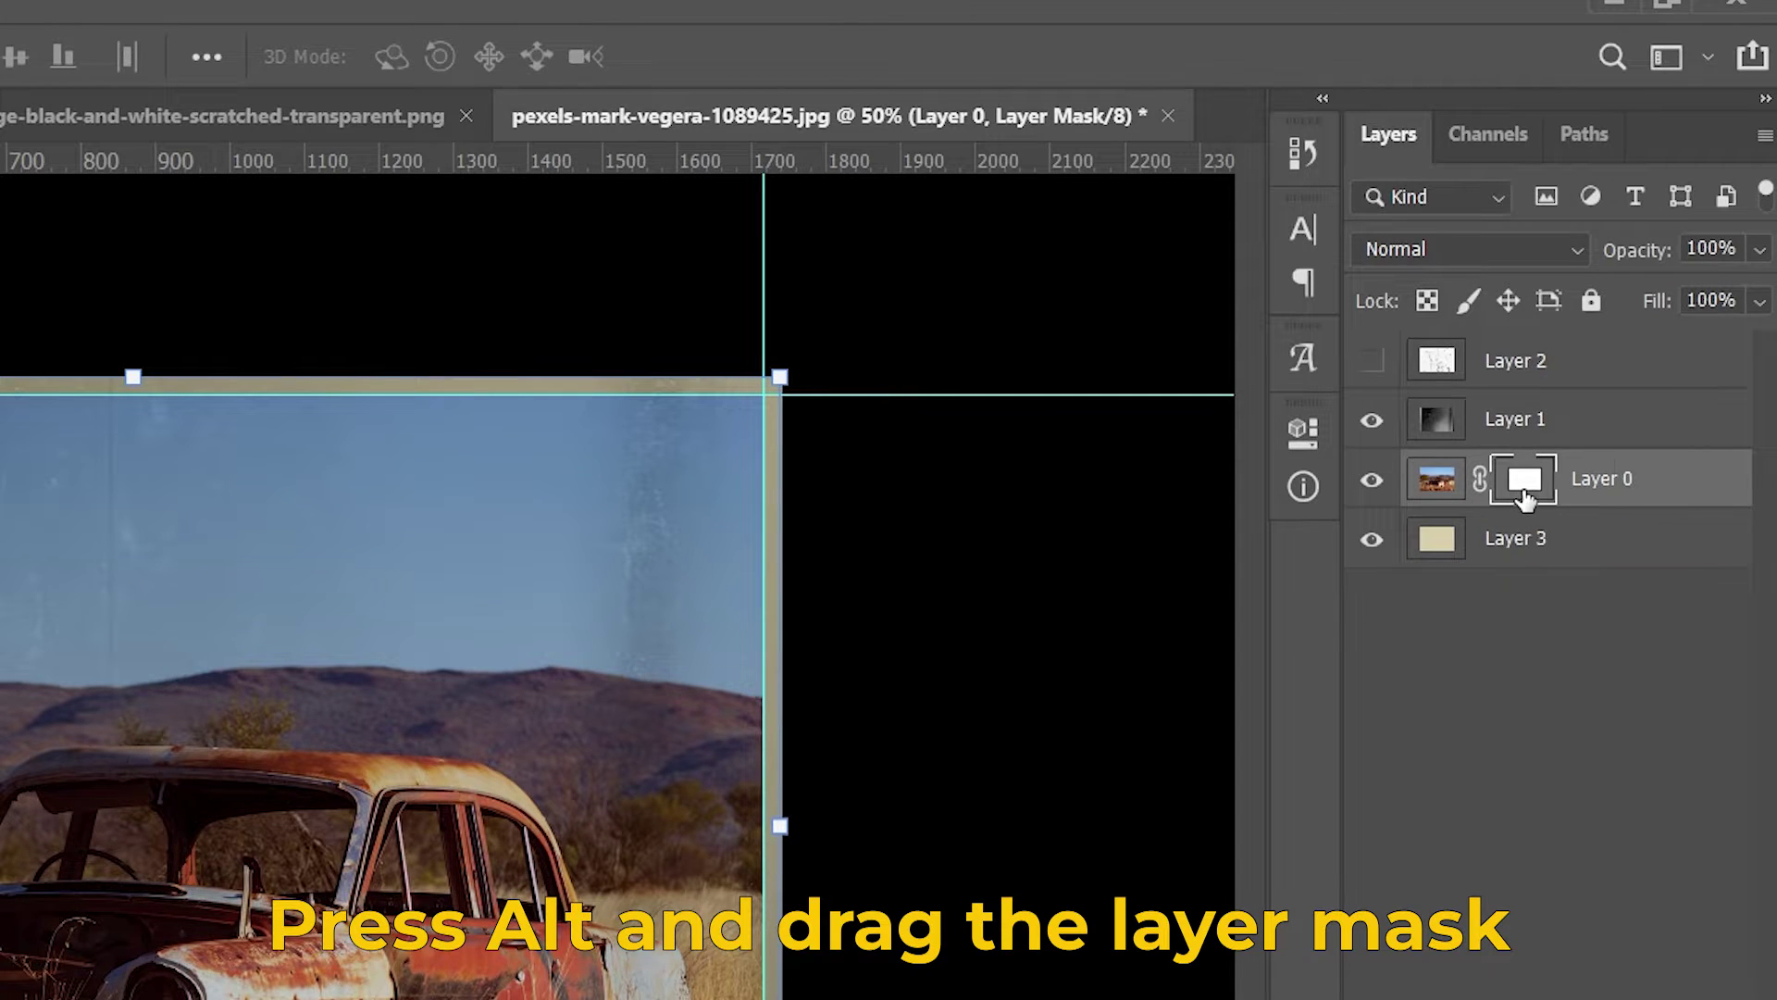
drag(1524, 495, 1525, 435)
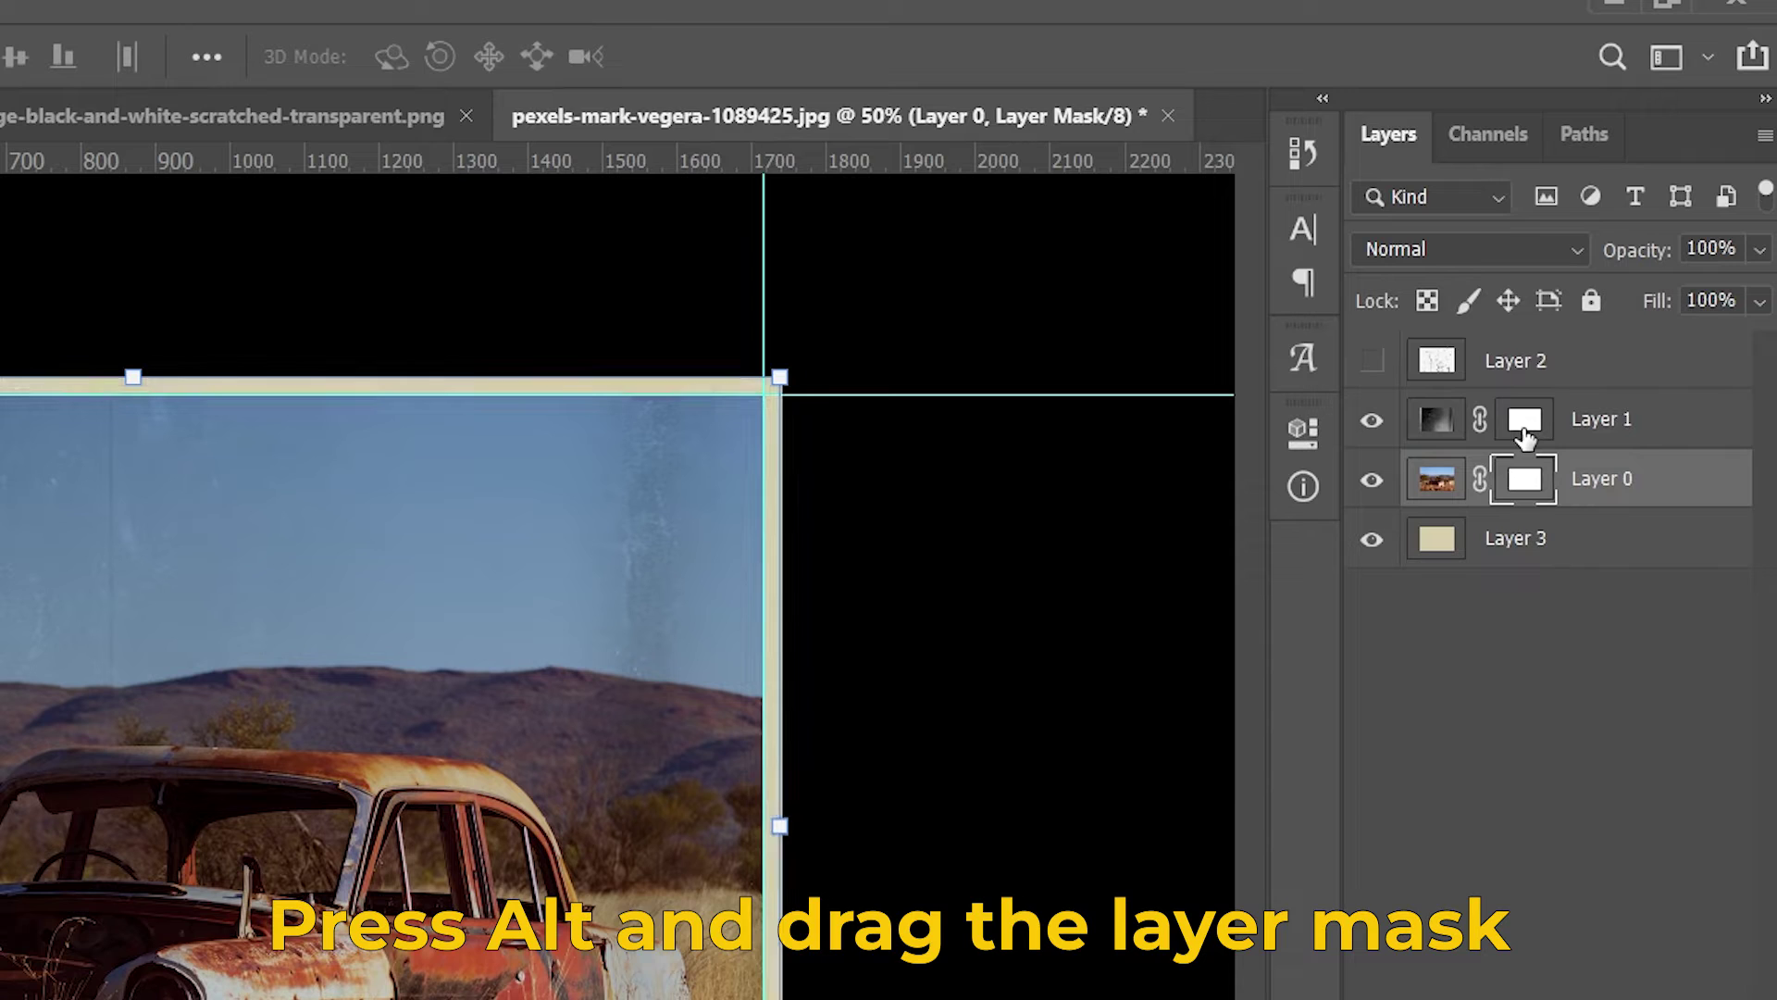
Show the scratch texture on Layer 2, set its blend mode to Linear Burn and its opacity to 35%.
click(1372, 362)
click(1596, 366)
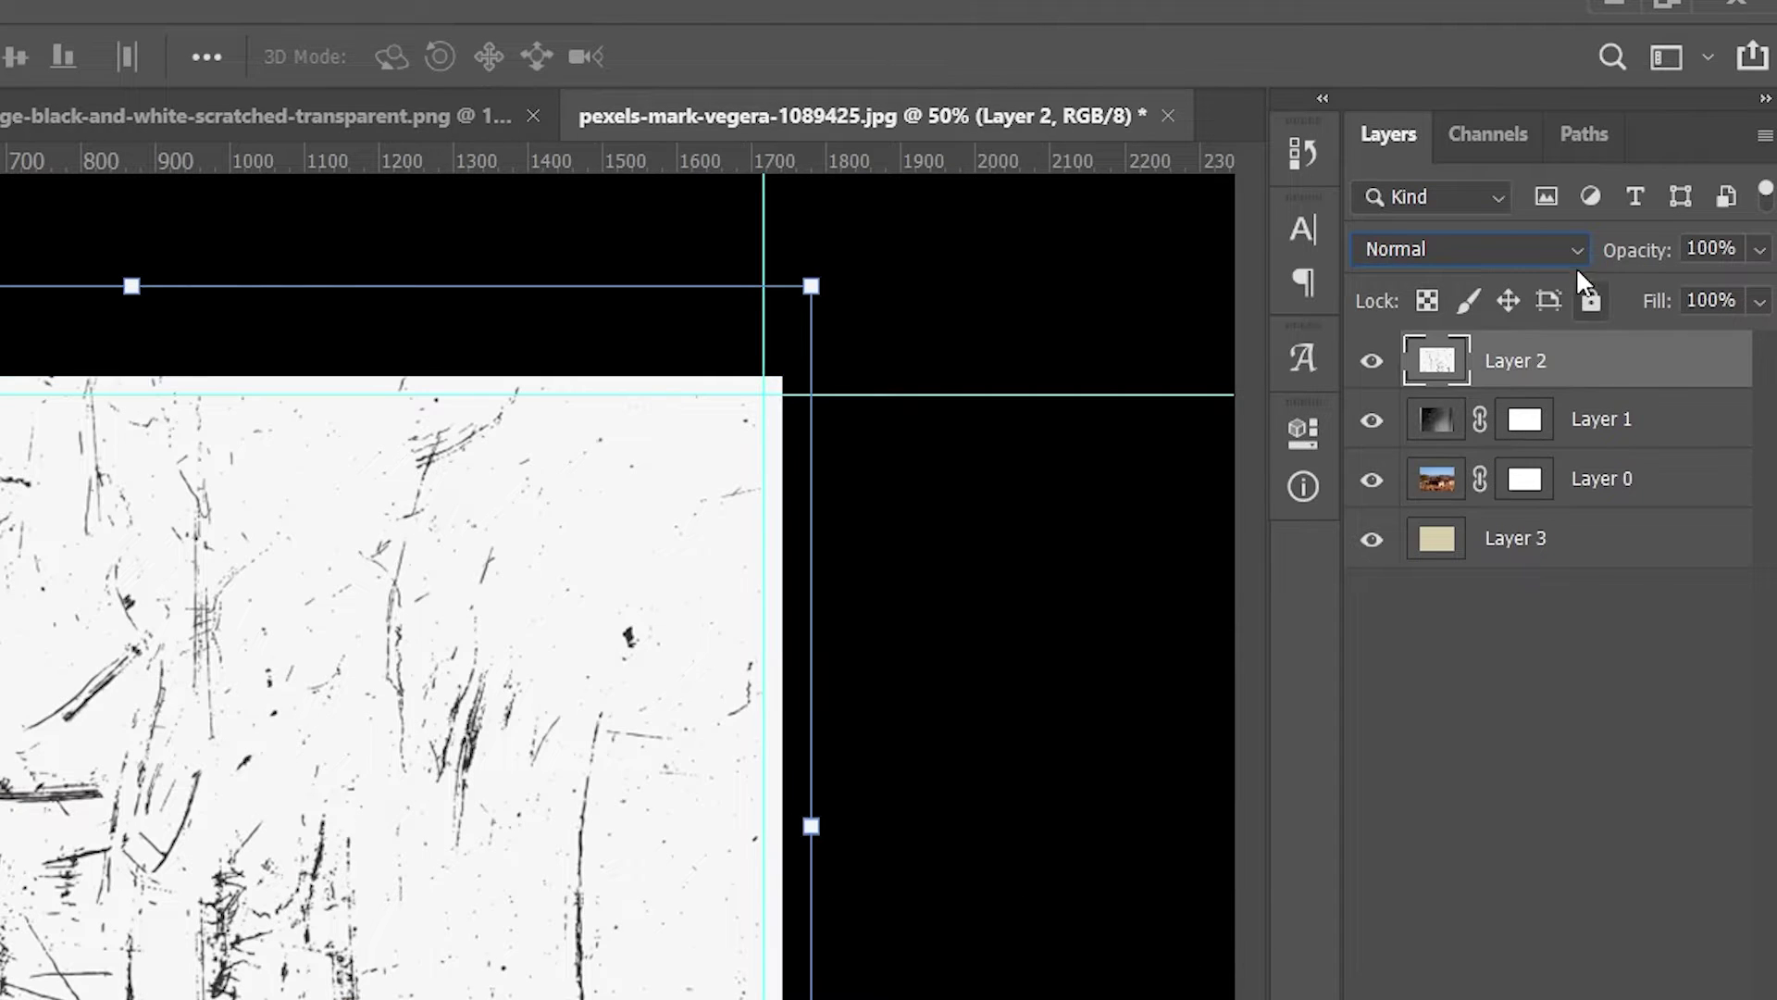
click(1518, 248)
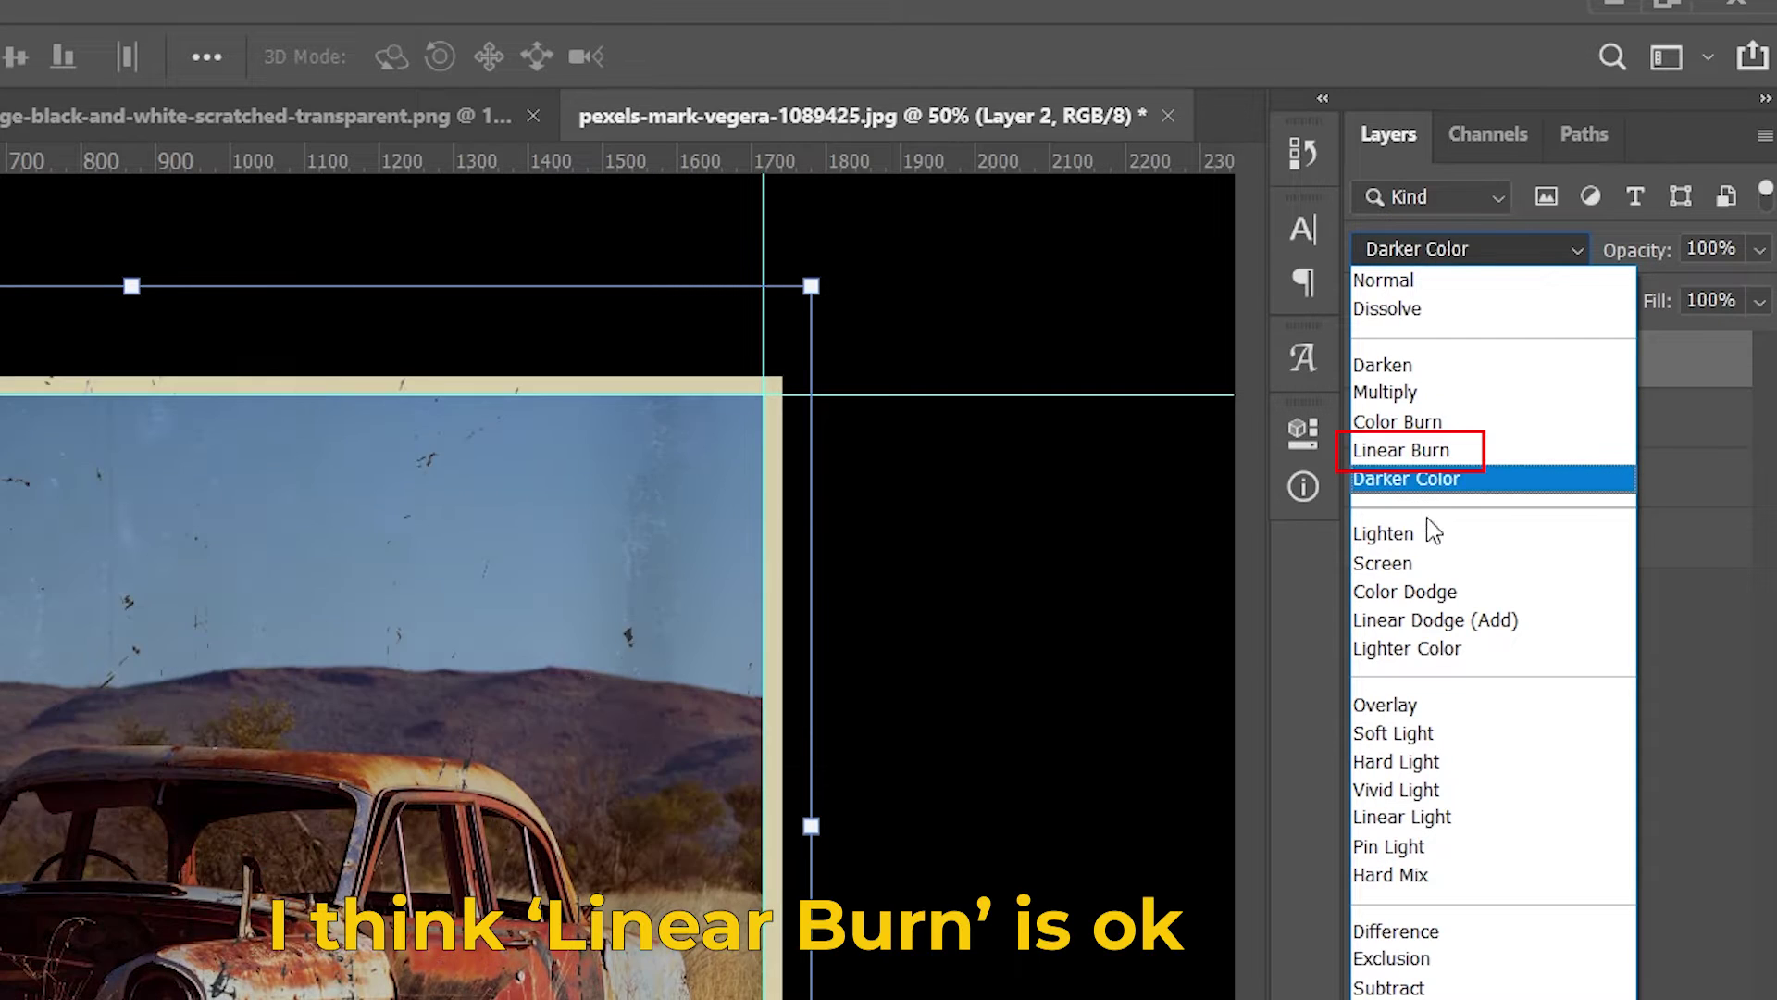
click(1435, 450)
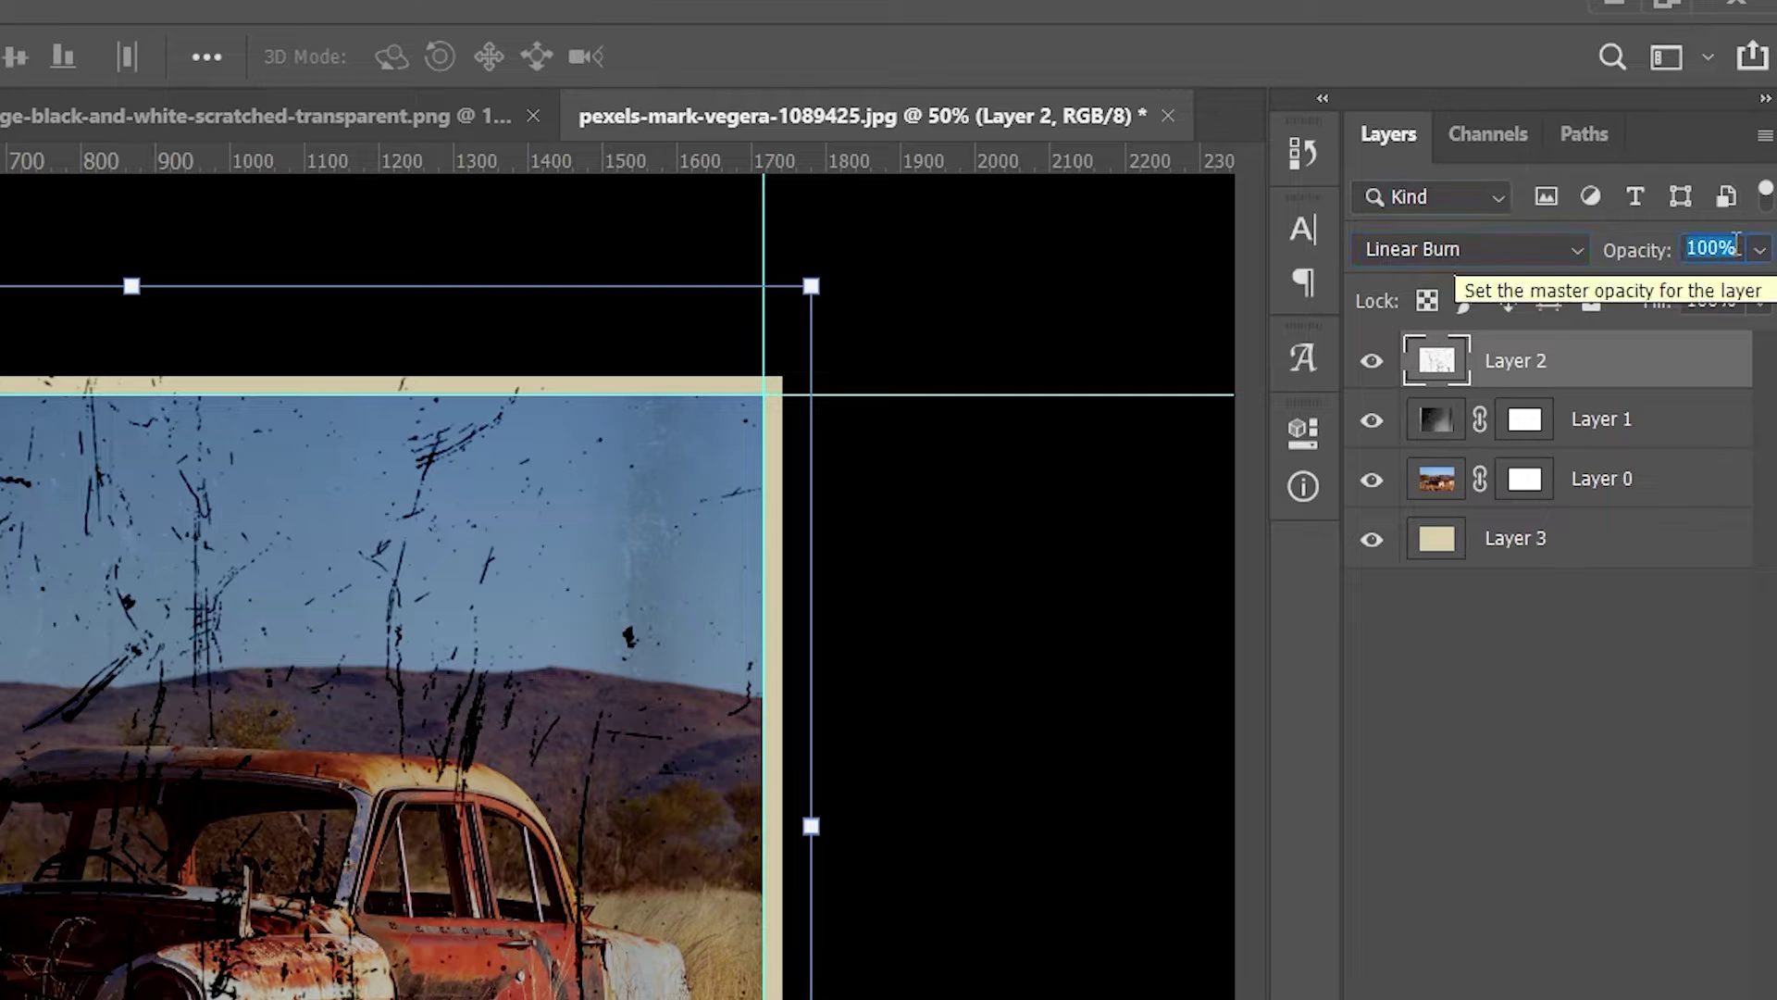
text(2)
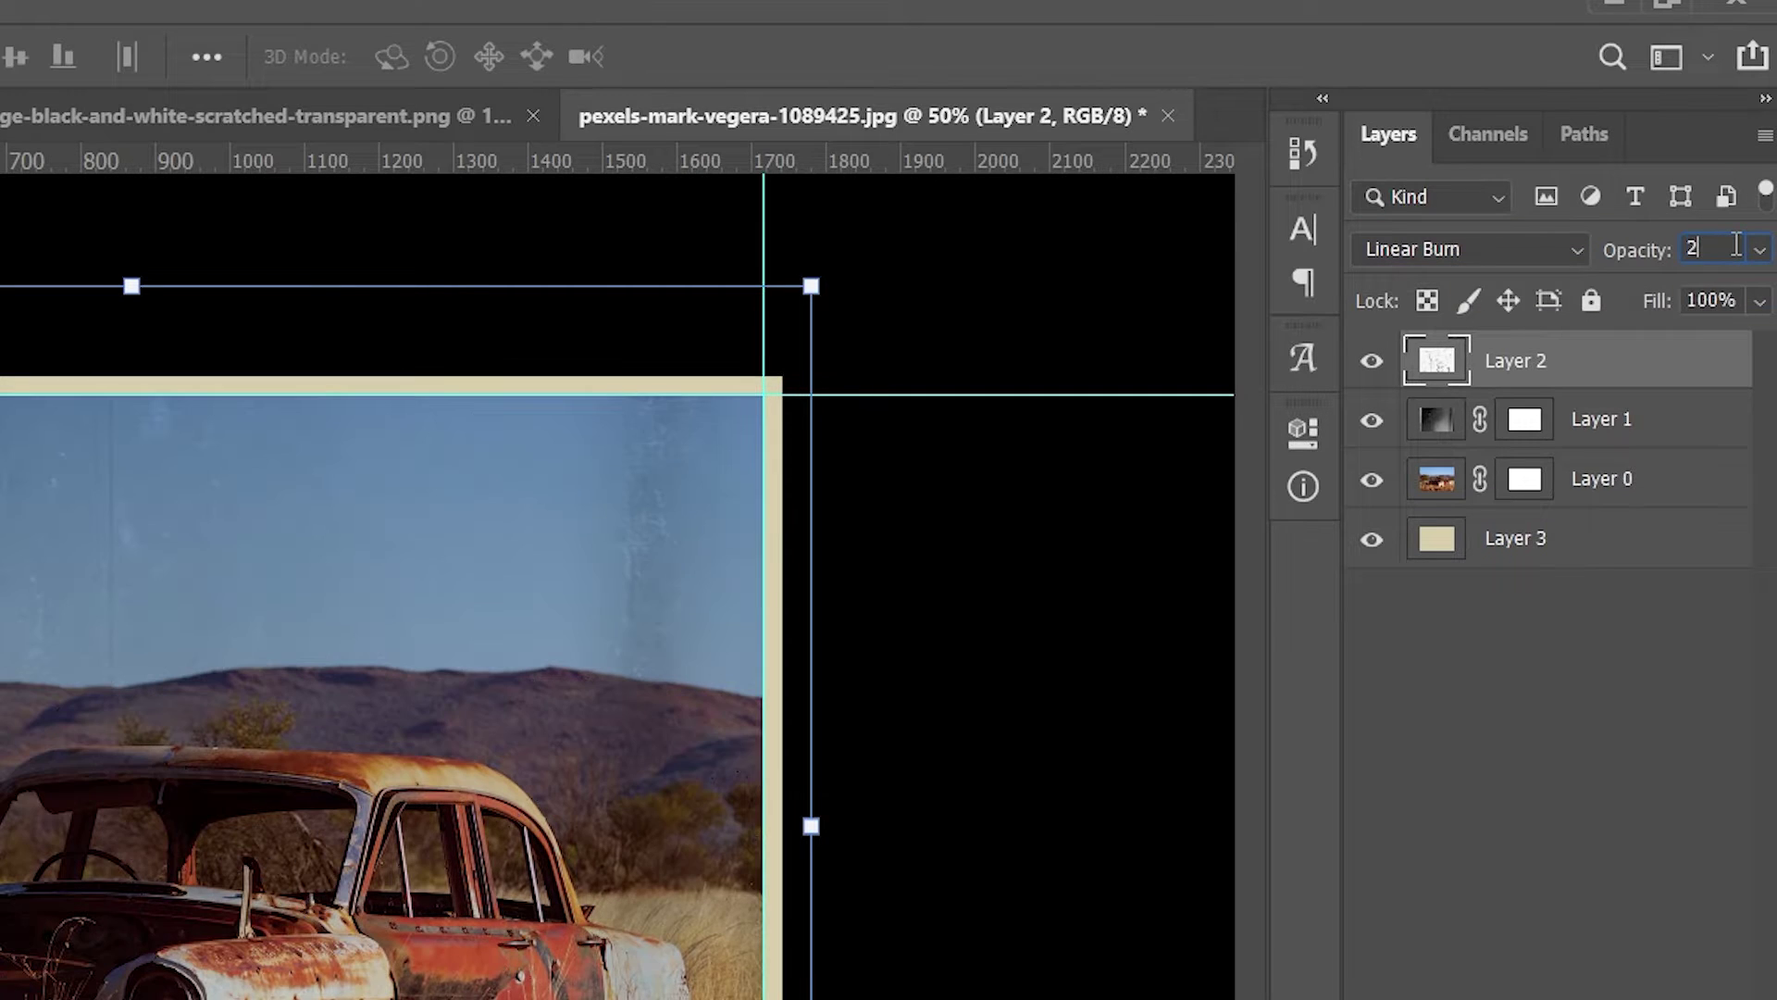
text(5)
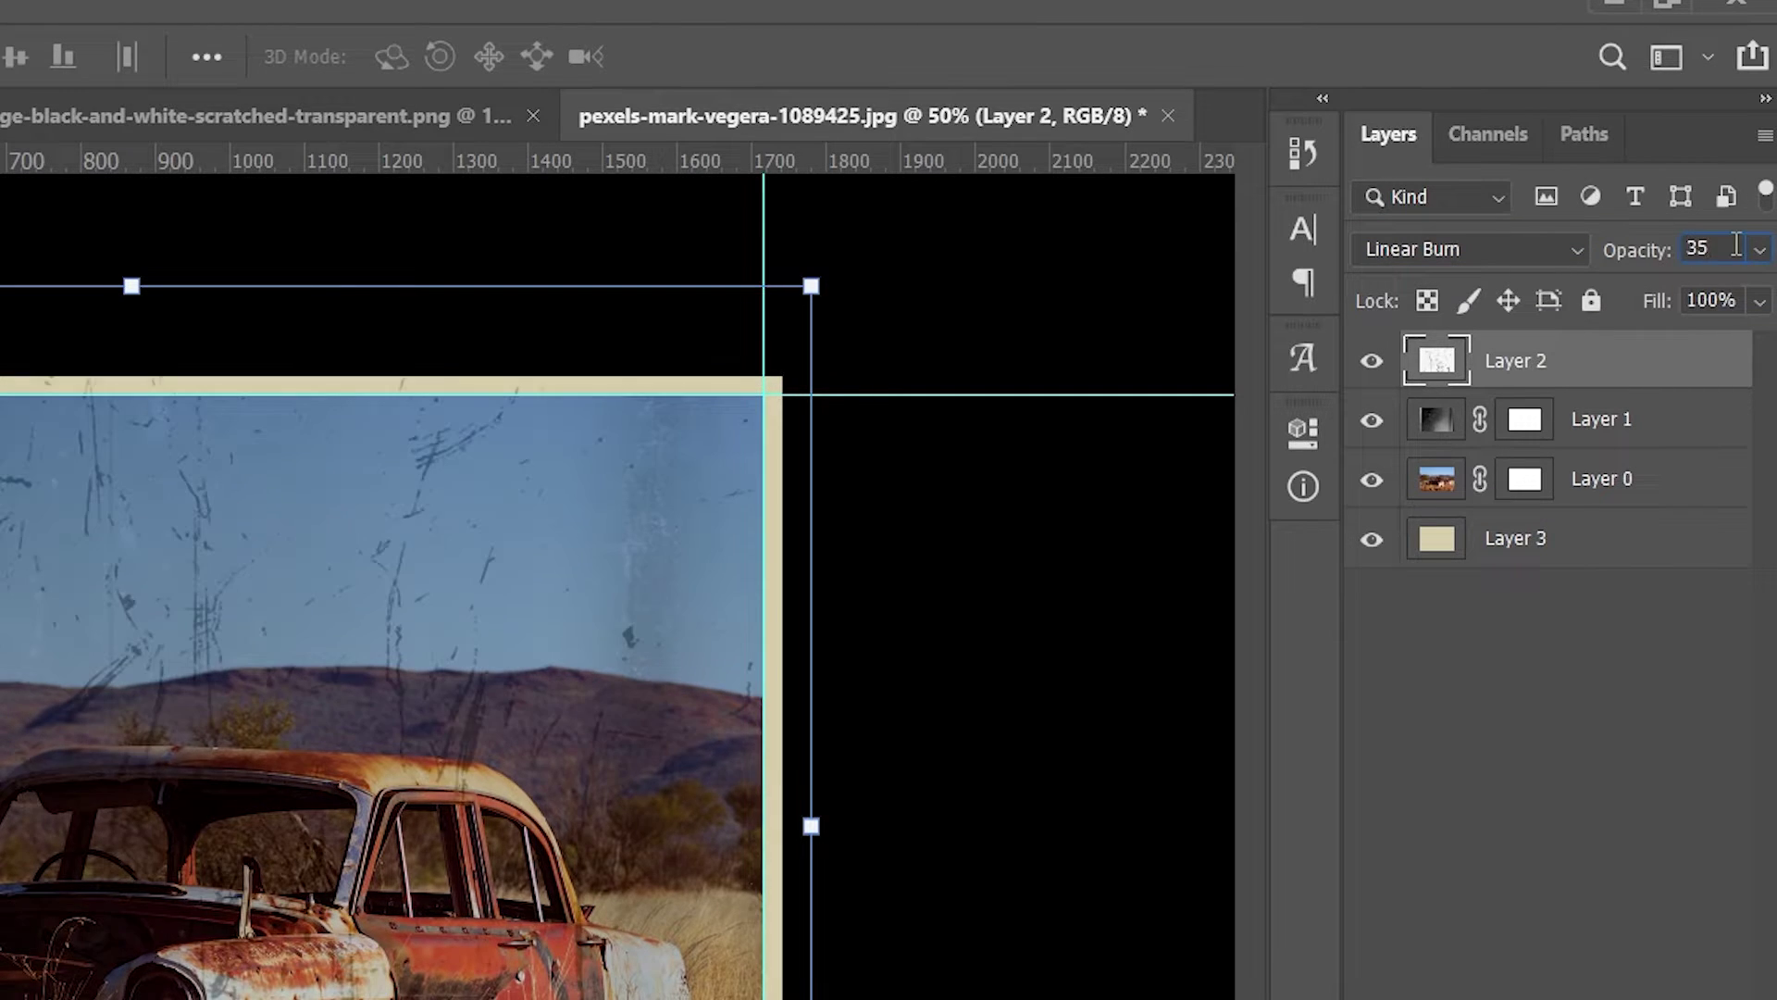
click(1611, 692)
Copy Layer 1's layer mask onto Layer 2 and invert the copied mask.
click(1522, 427)
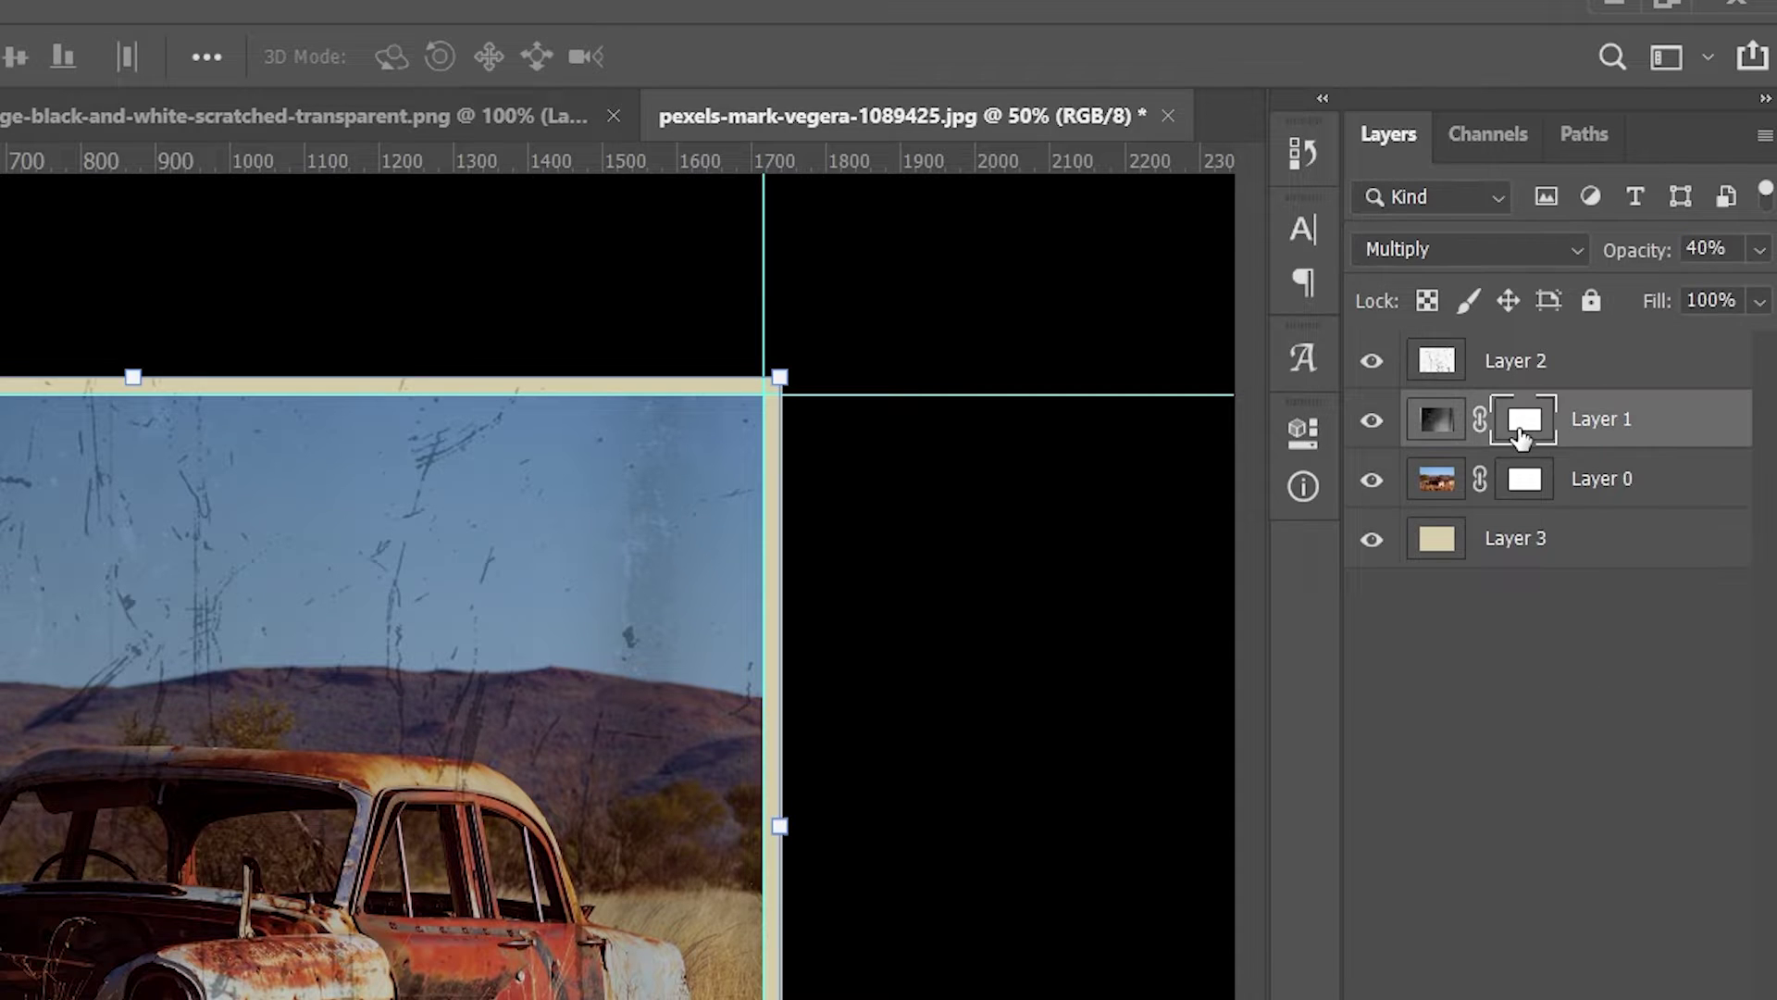
drag(1523, 435, 1519, 374)
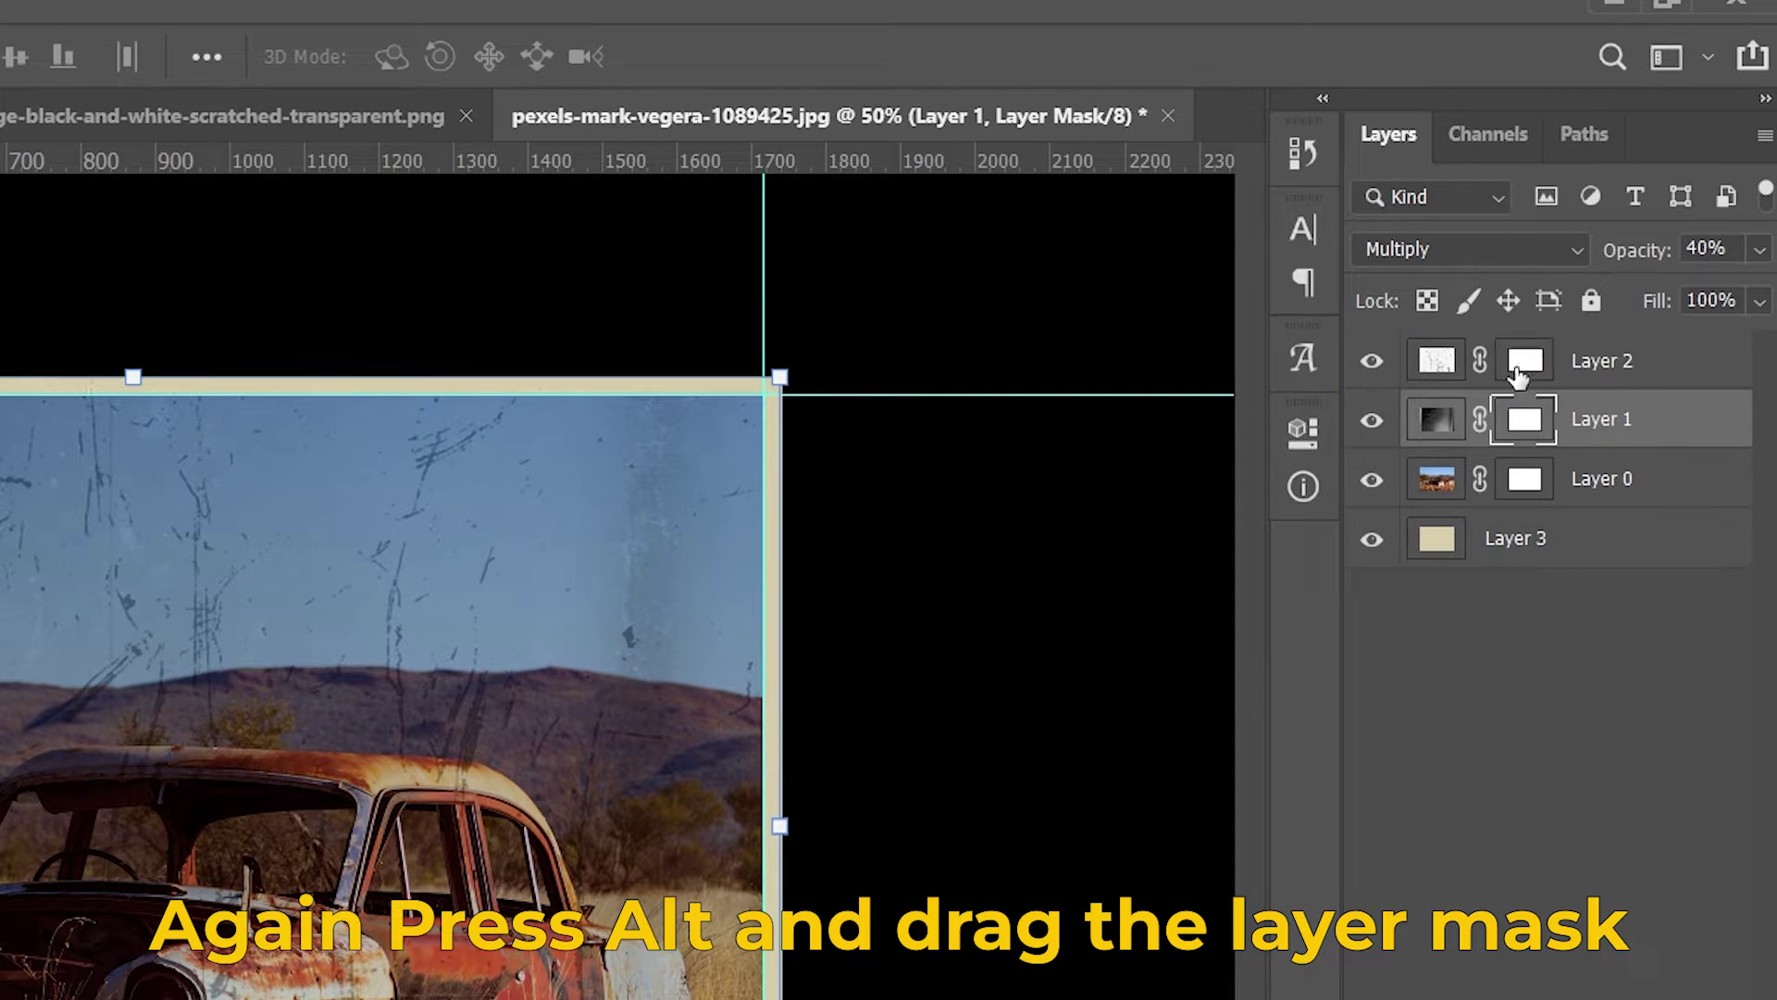
click(1526, 363)
key(ctrl+i)
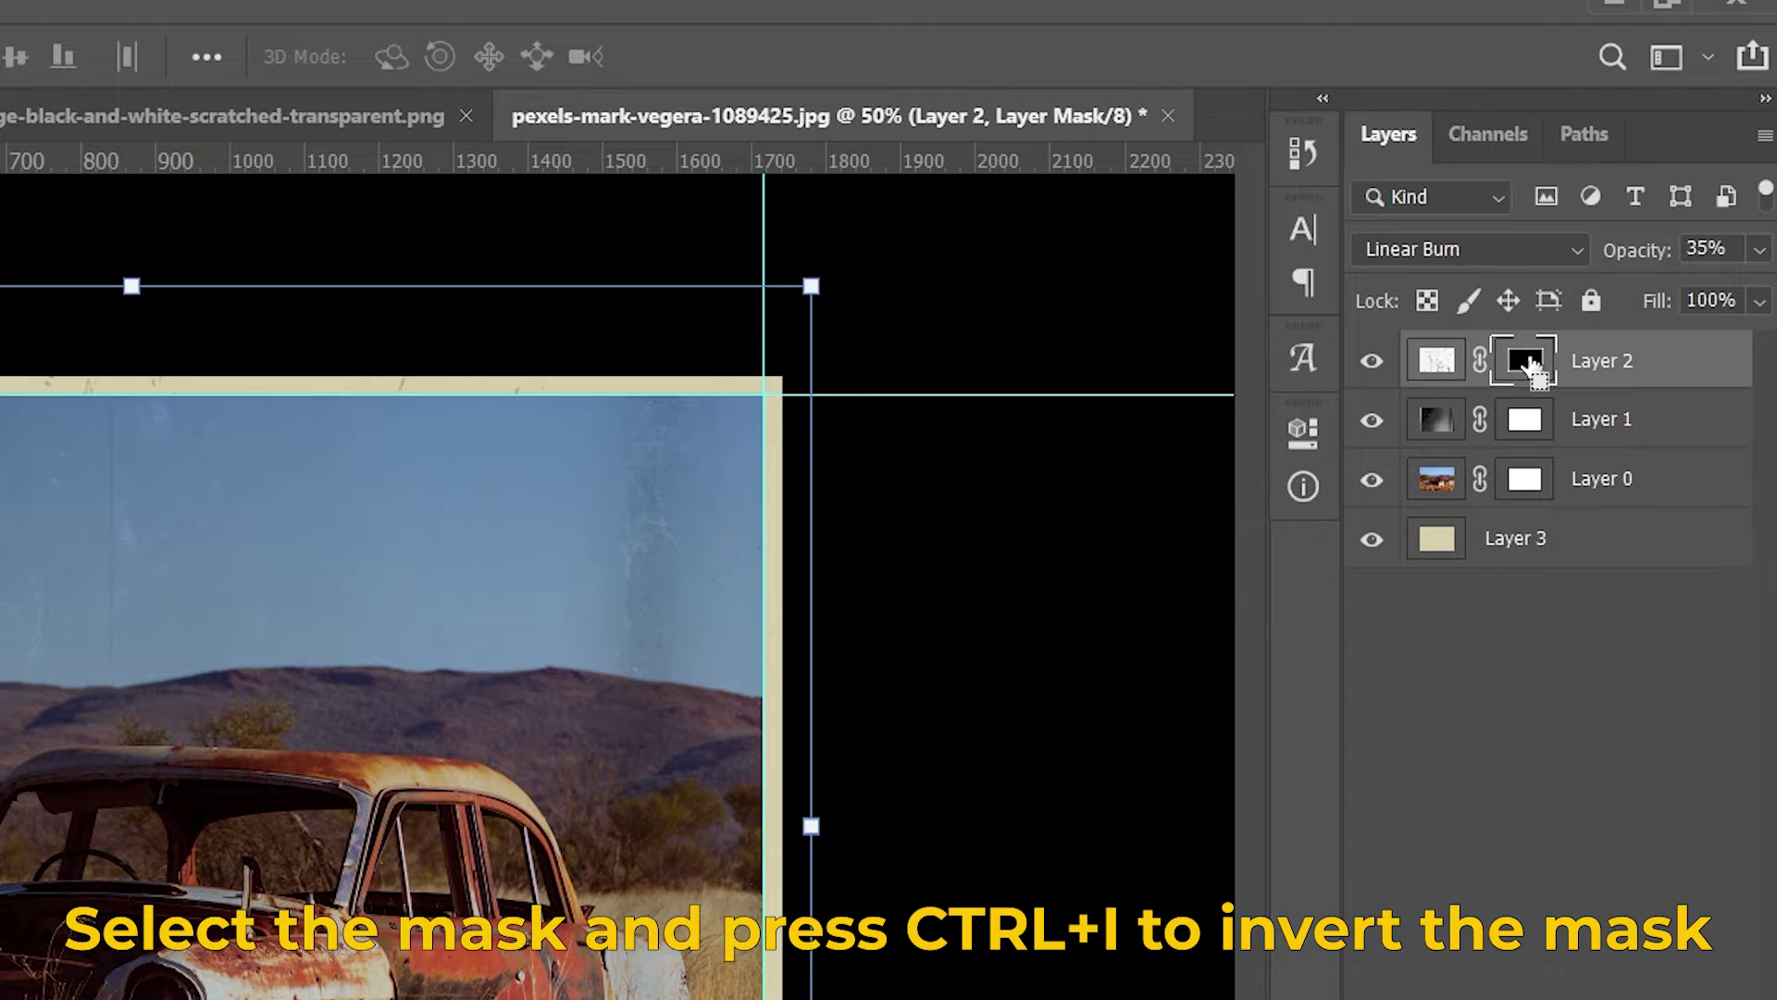
Duplicate Layer 2 and invert both the copy's scratch image and its layer mask.
key(ctrl+2)
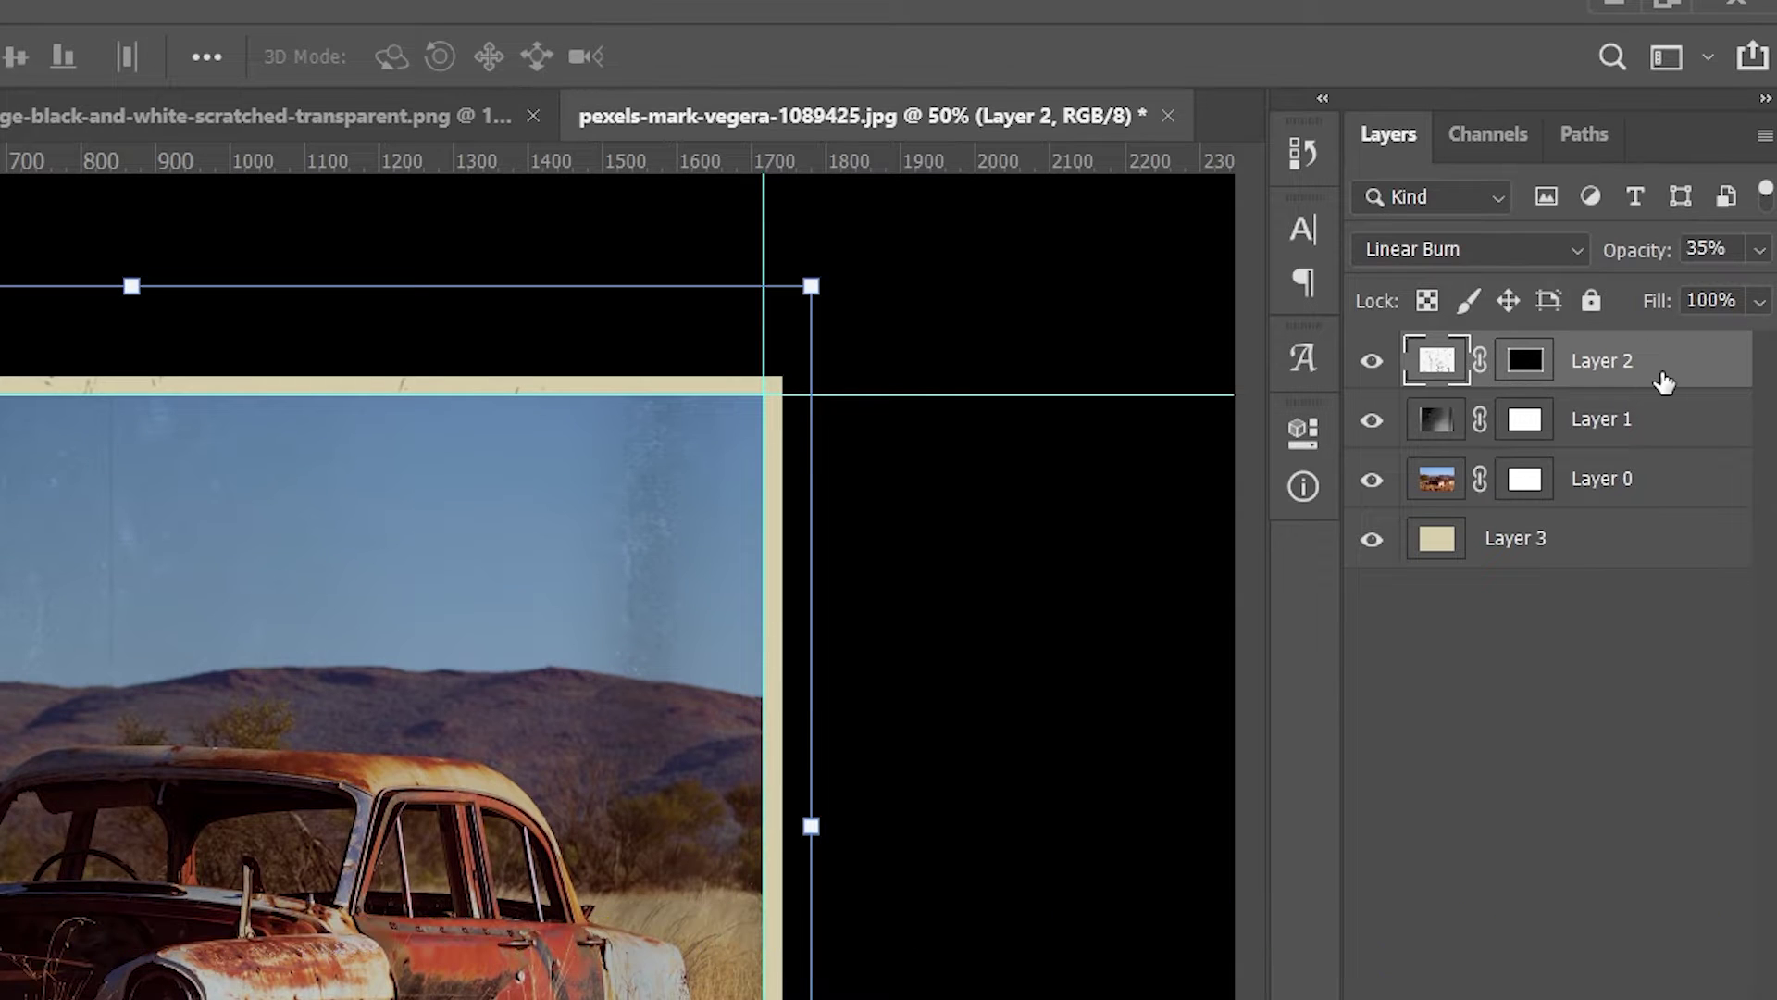
key(ctrl+j)
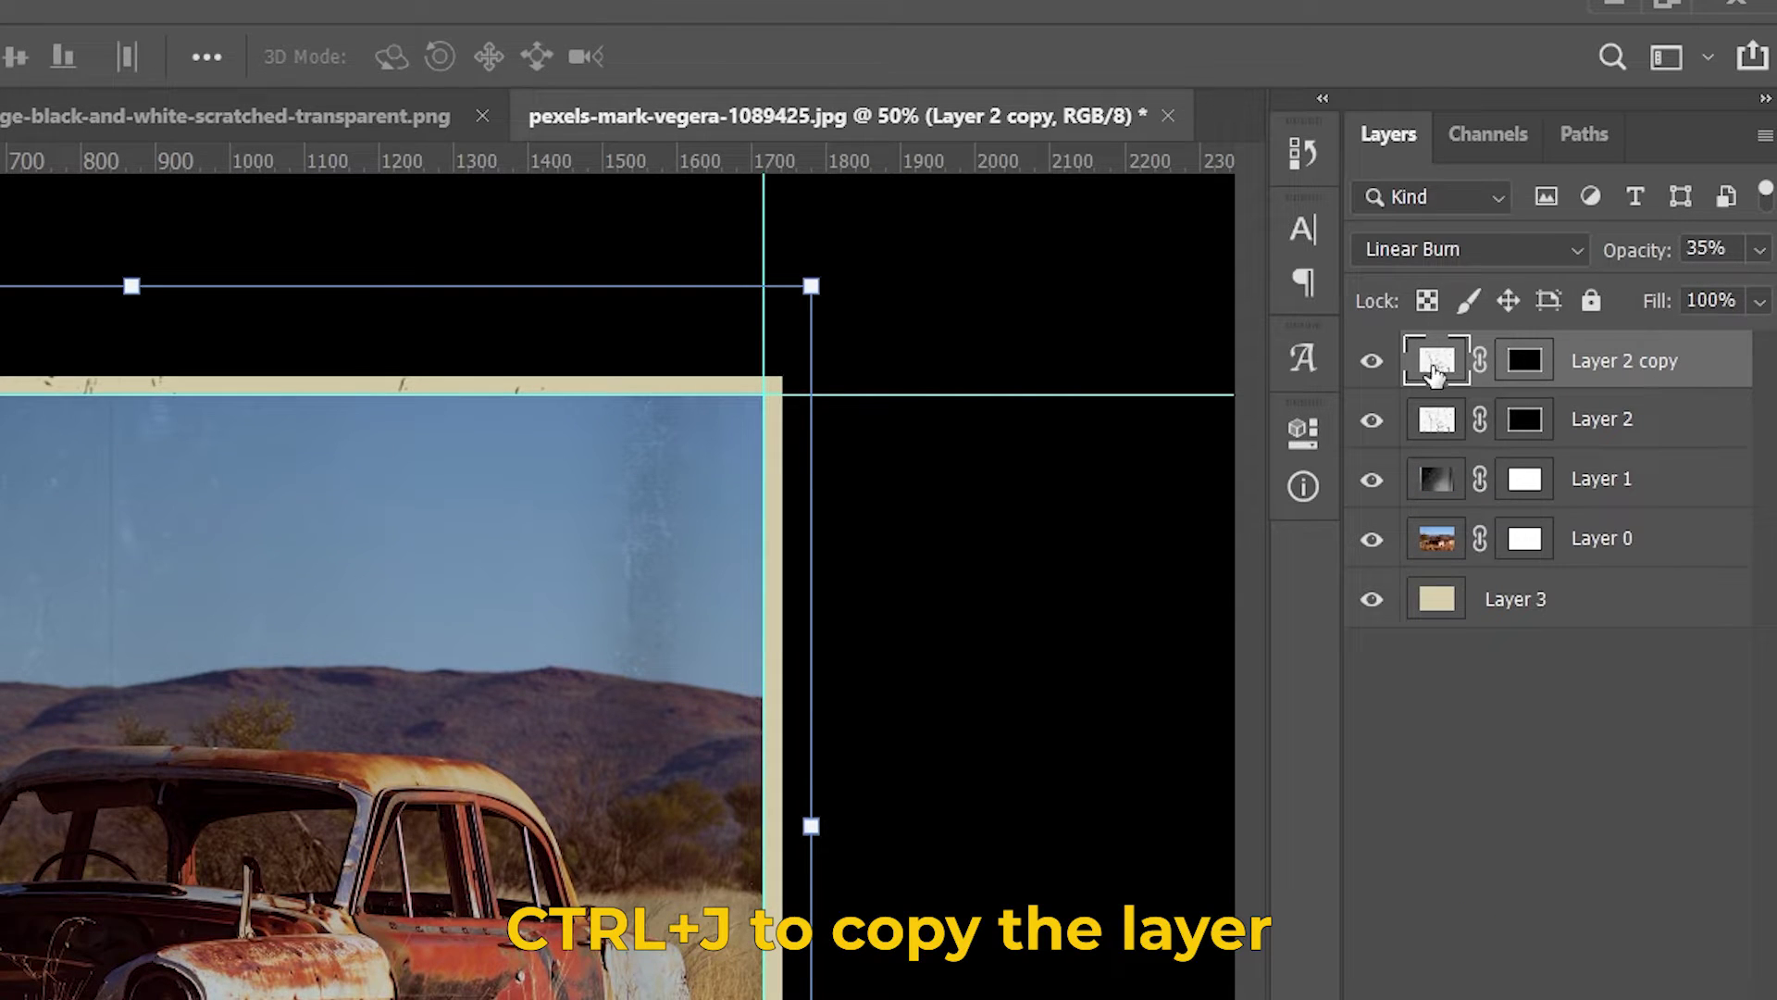
key(ctrl+i)
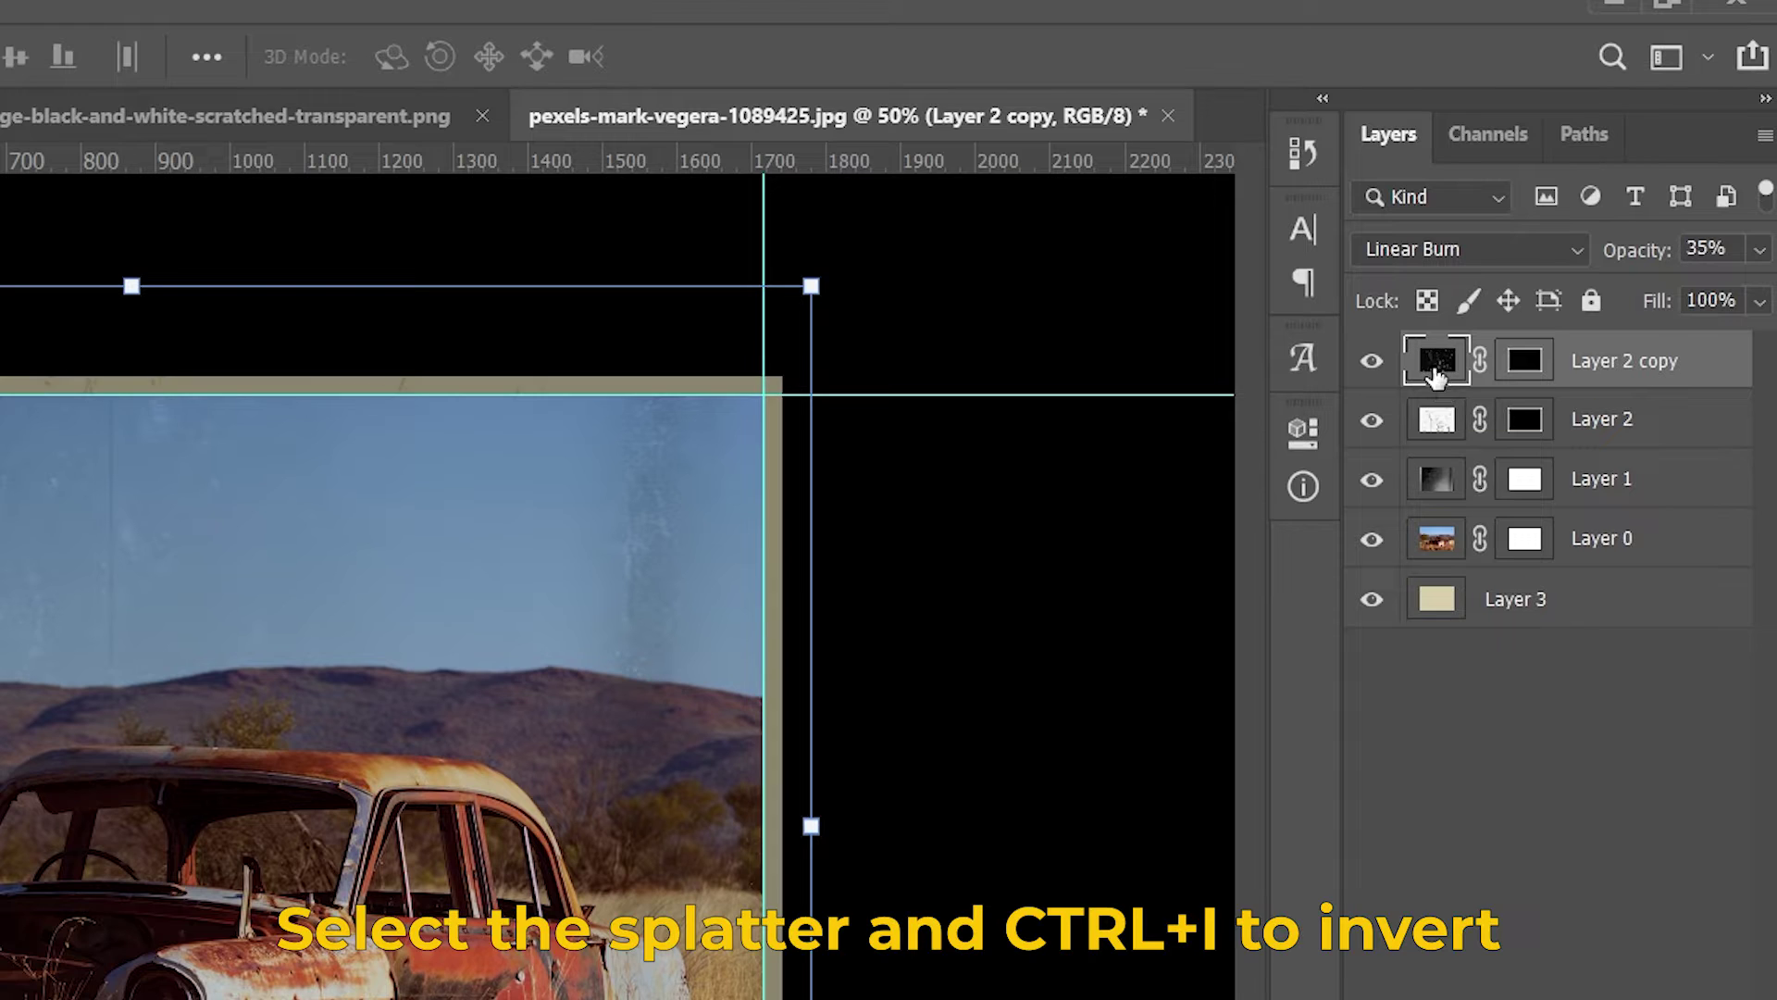
click(1522, 362)
key(ctrl+i)
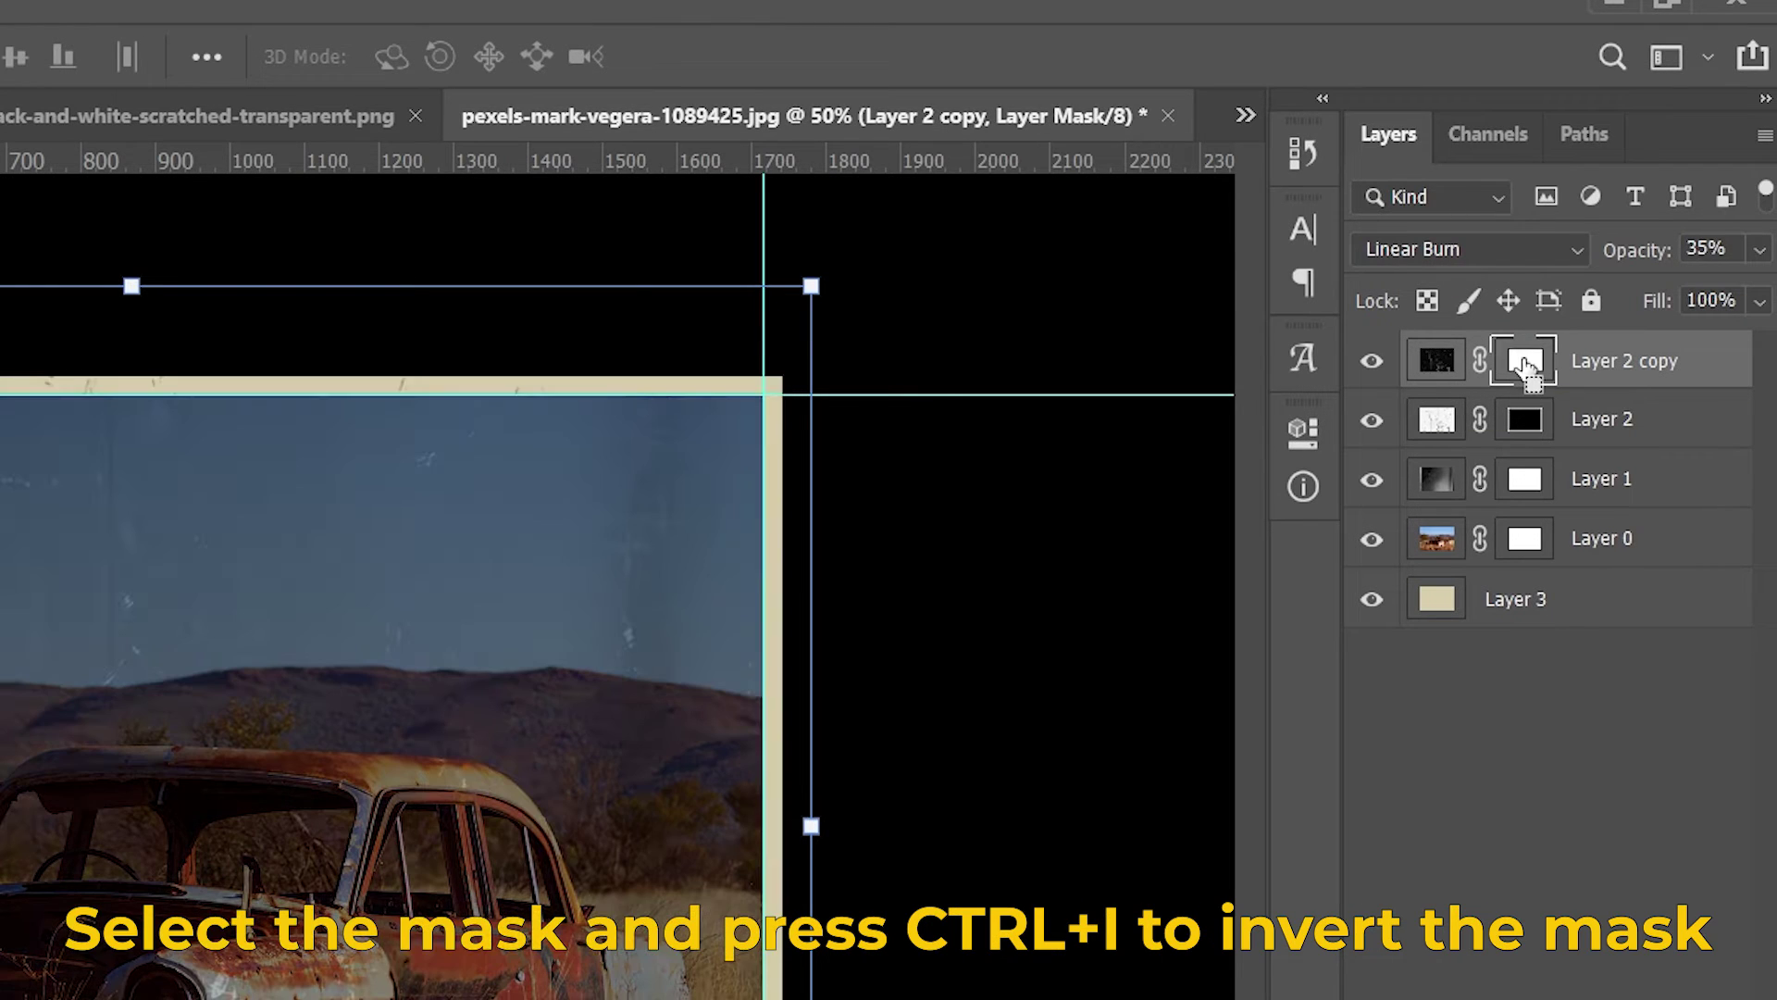
Set Layer 1's blend mode to Color Dodge and convert the car photo on Layer 0 to a smart object.
click(1592, 478)
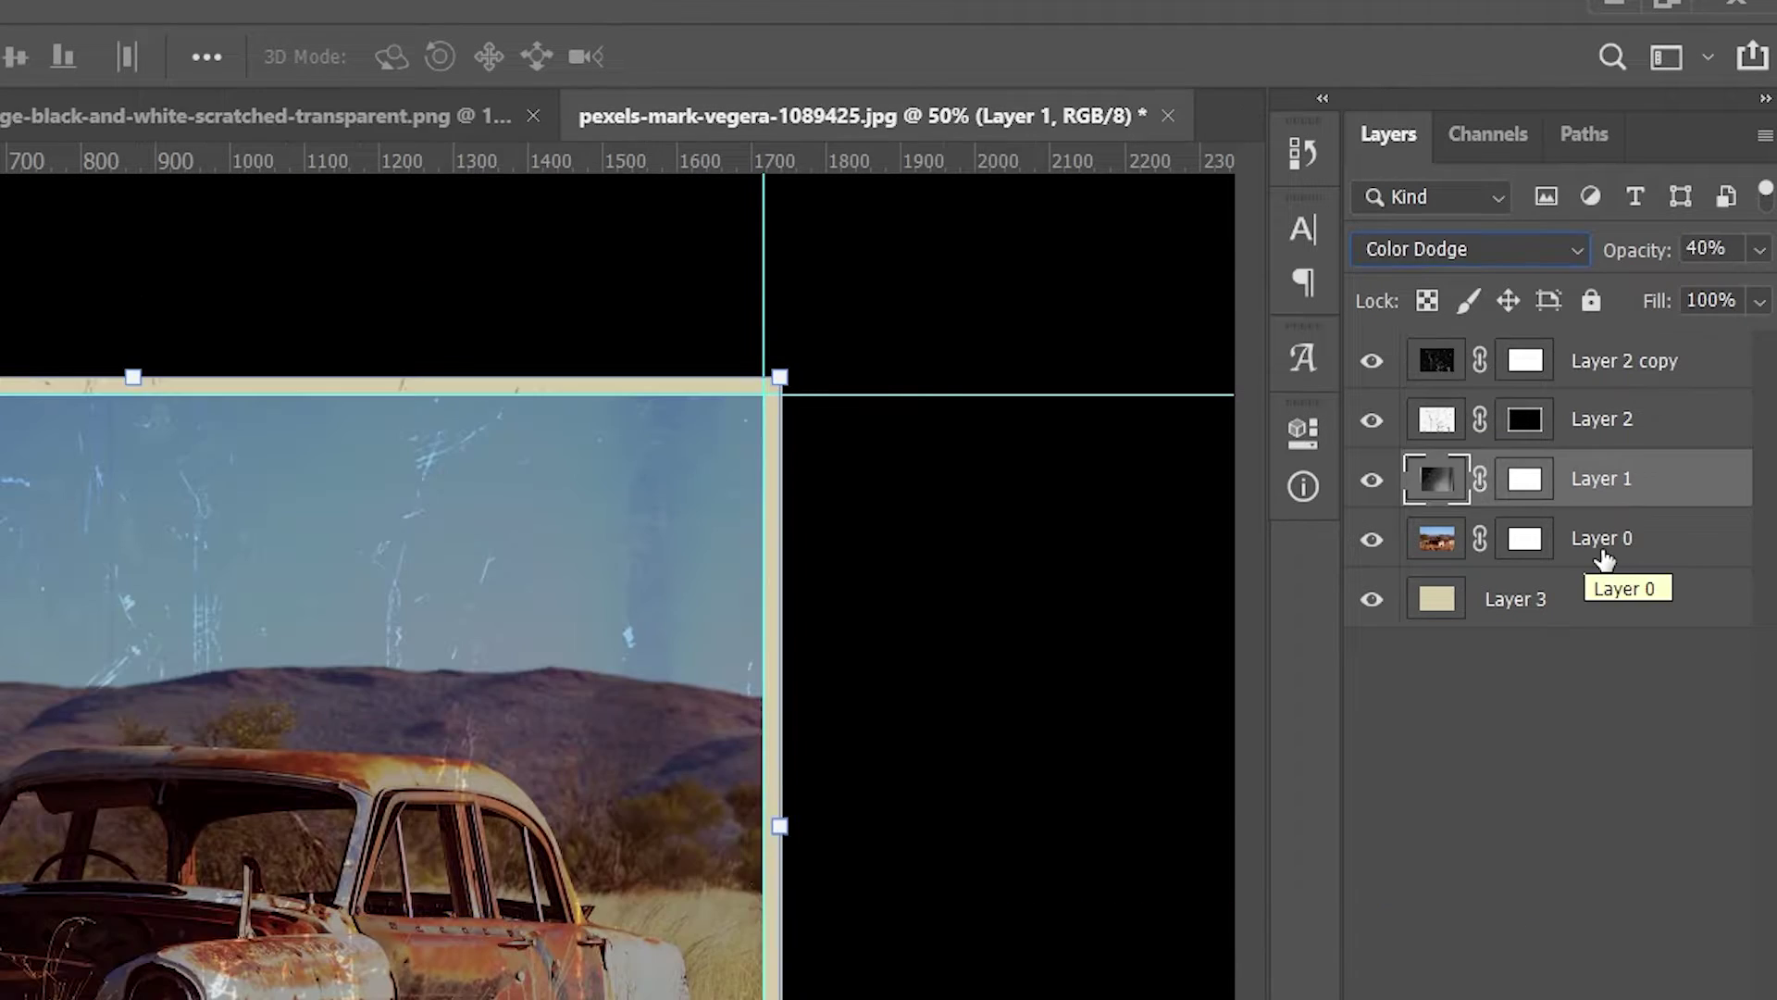
click(1603, 556)
right_click(1602, 549)
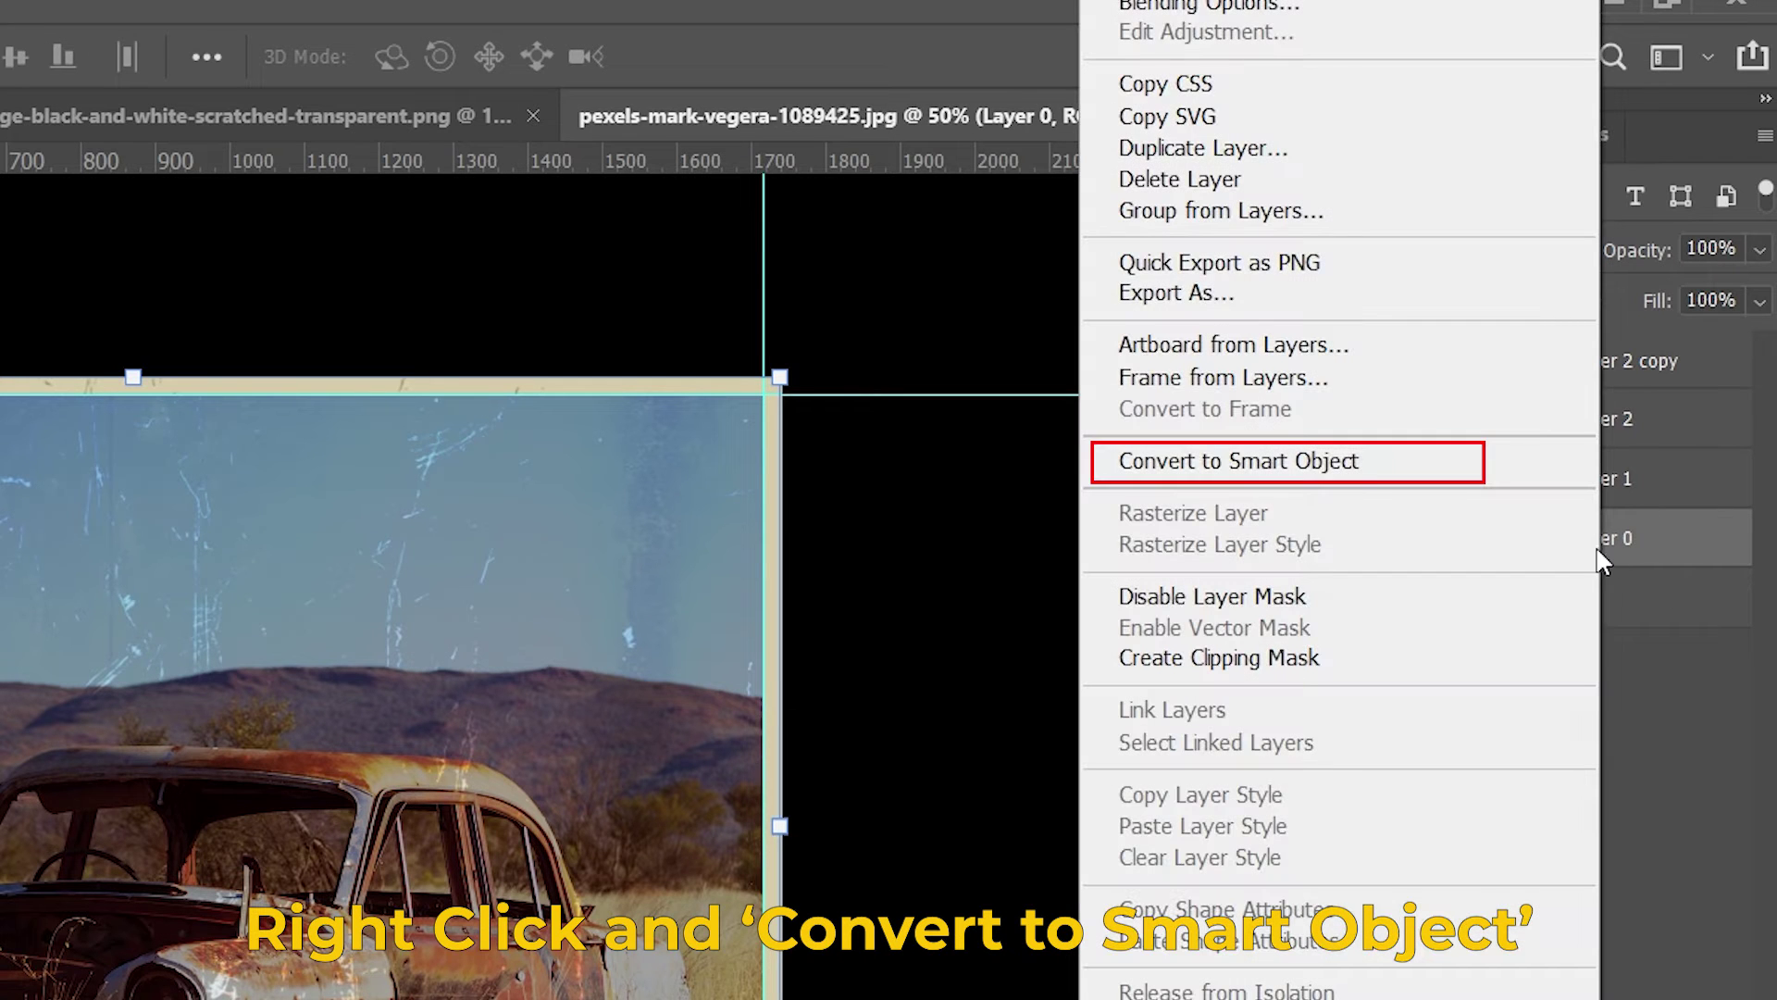
click(1309, 461)
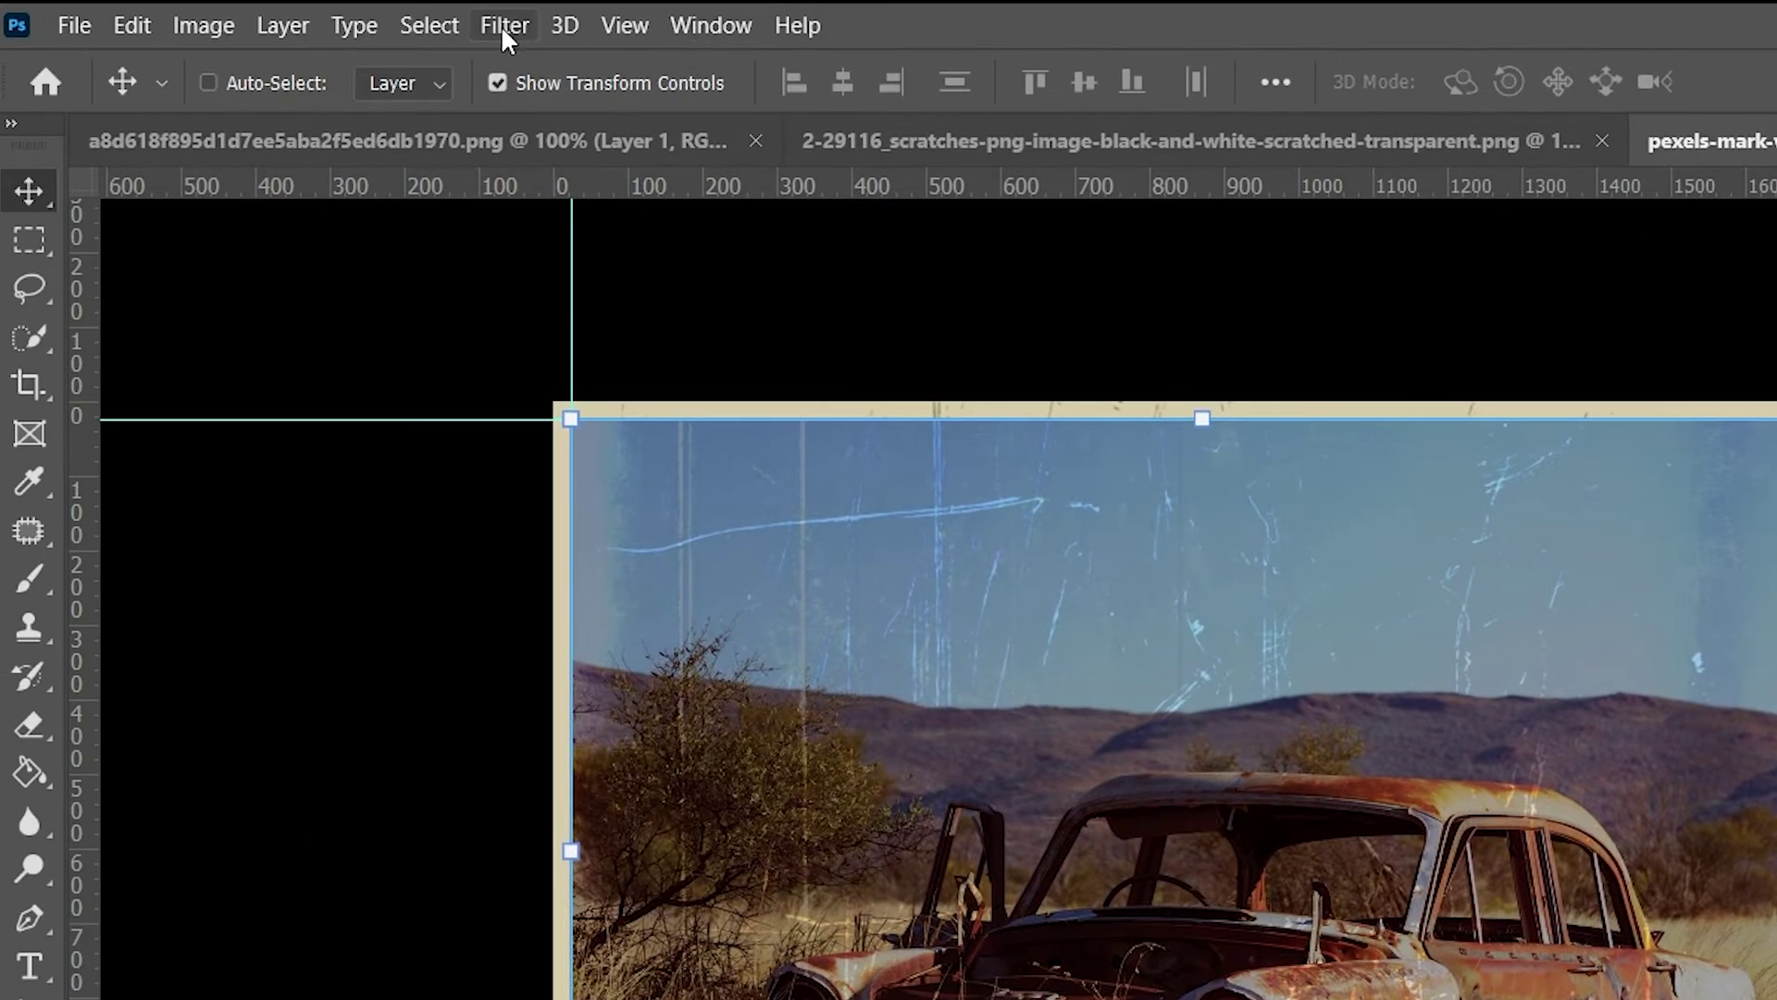
Apply a Gaussian Blur with a 5.0 pixel radius to Layer 0.
click(502, 25)
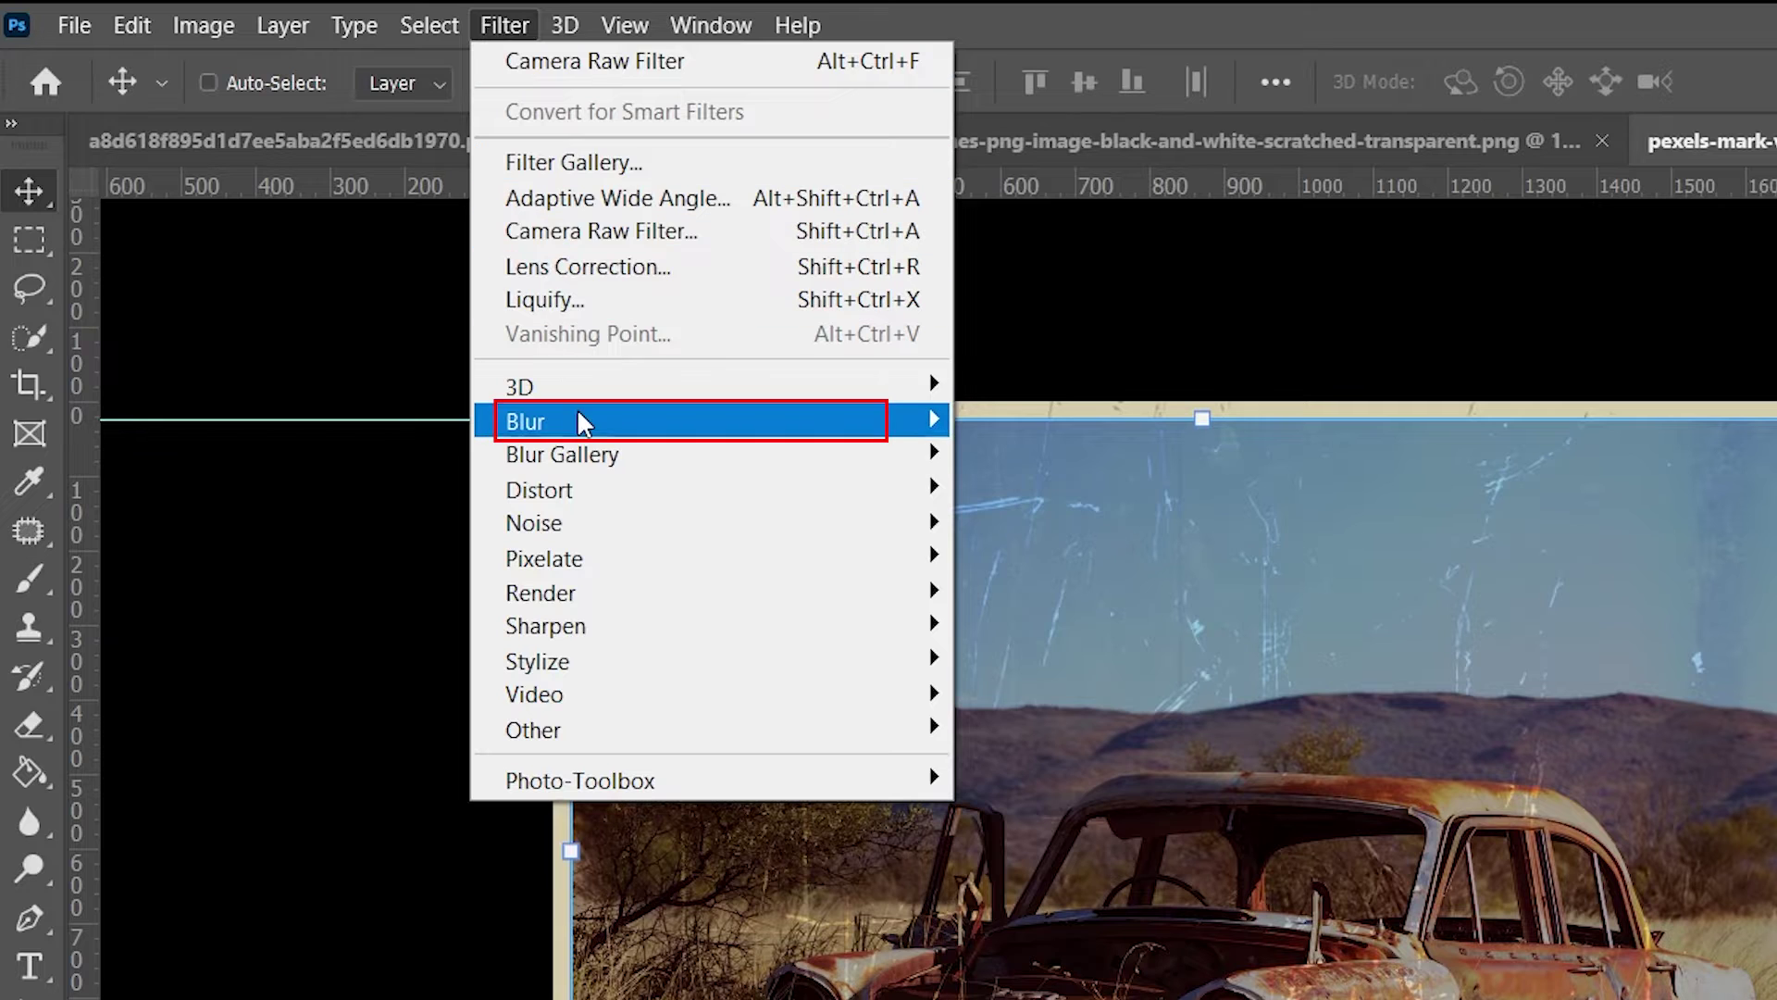
mouse_move(580, 422)
click(1040, 559)
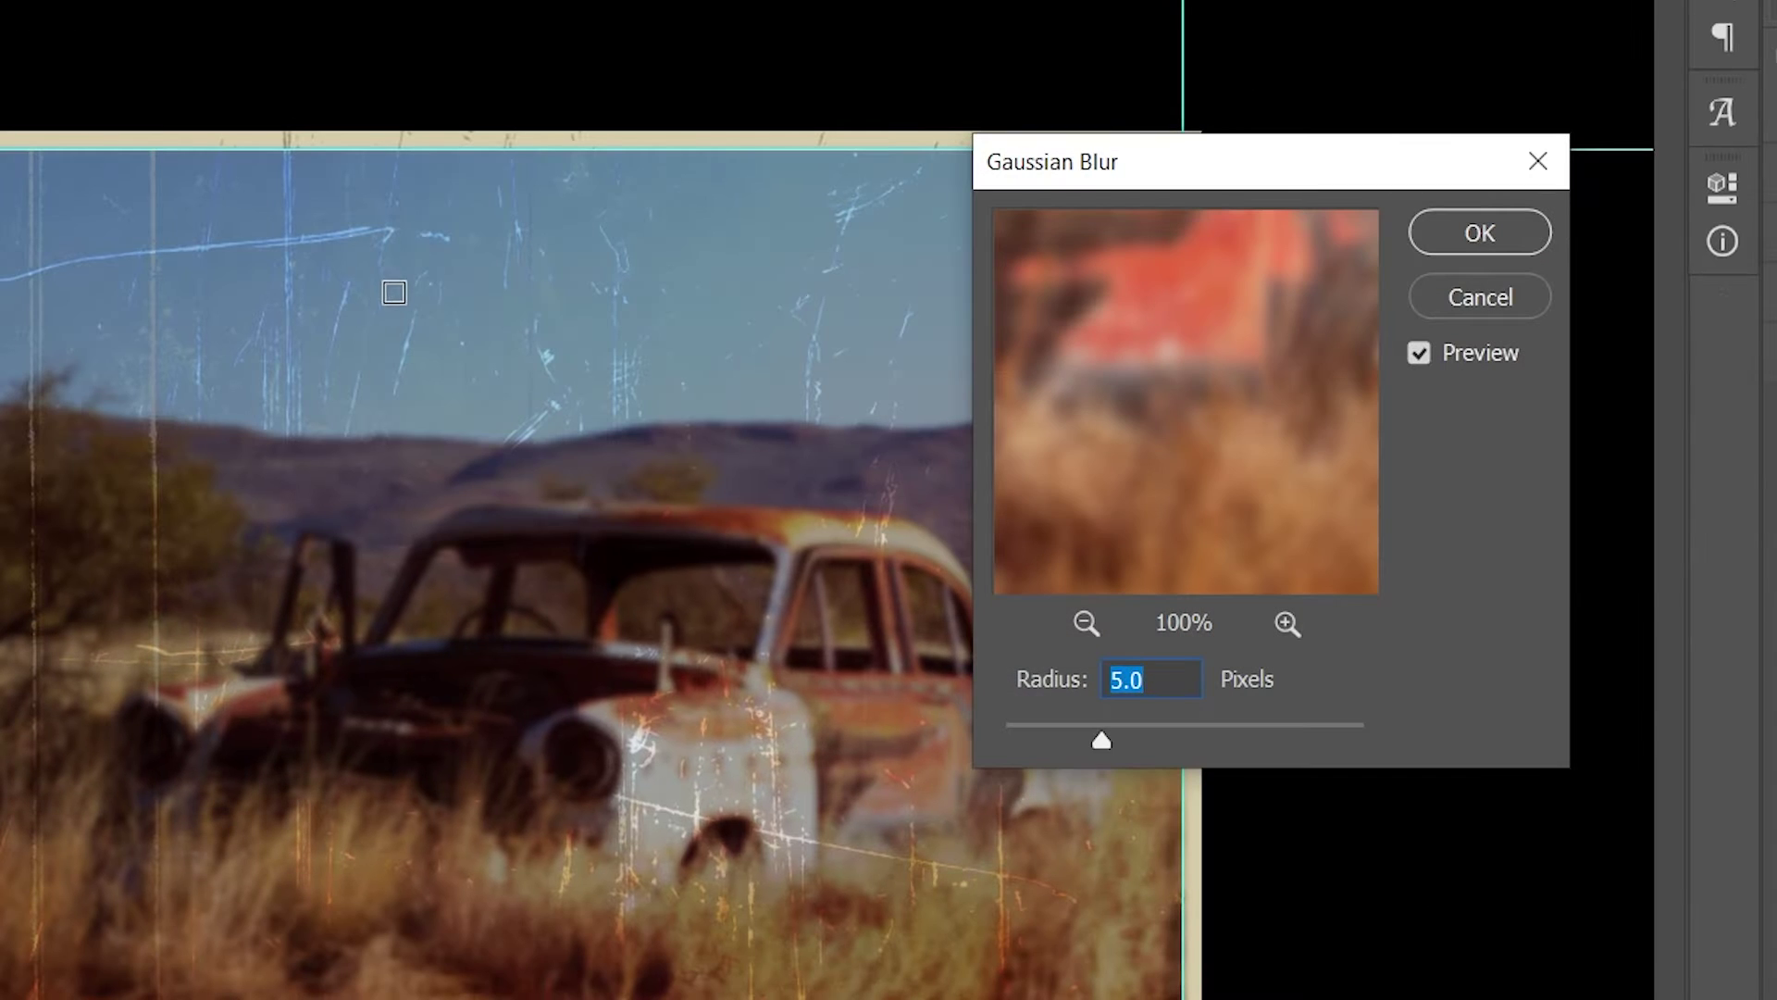
click(1503, 222)
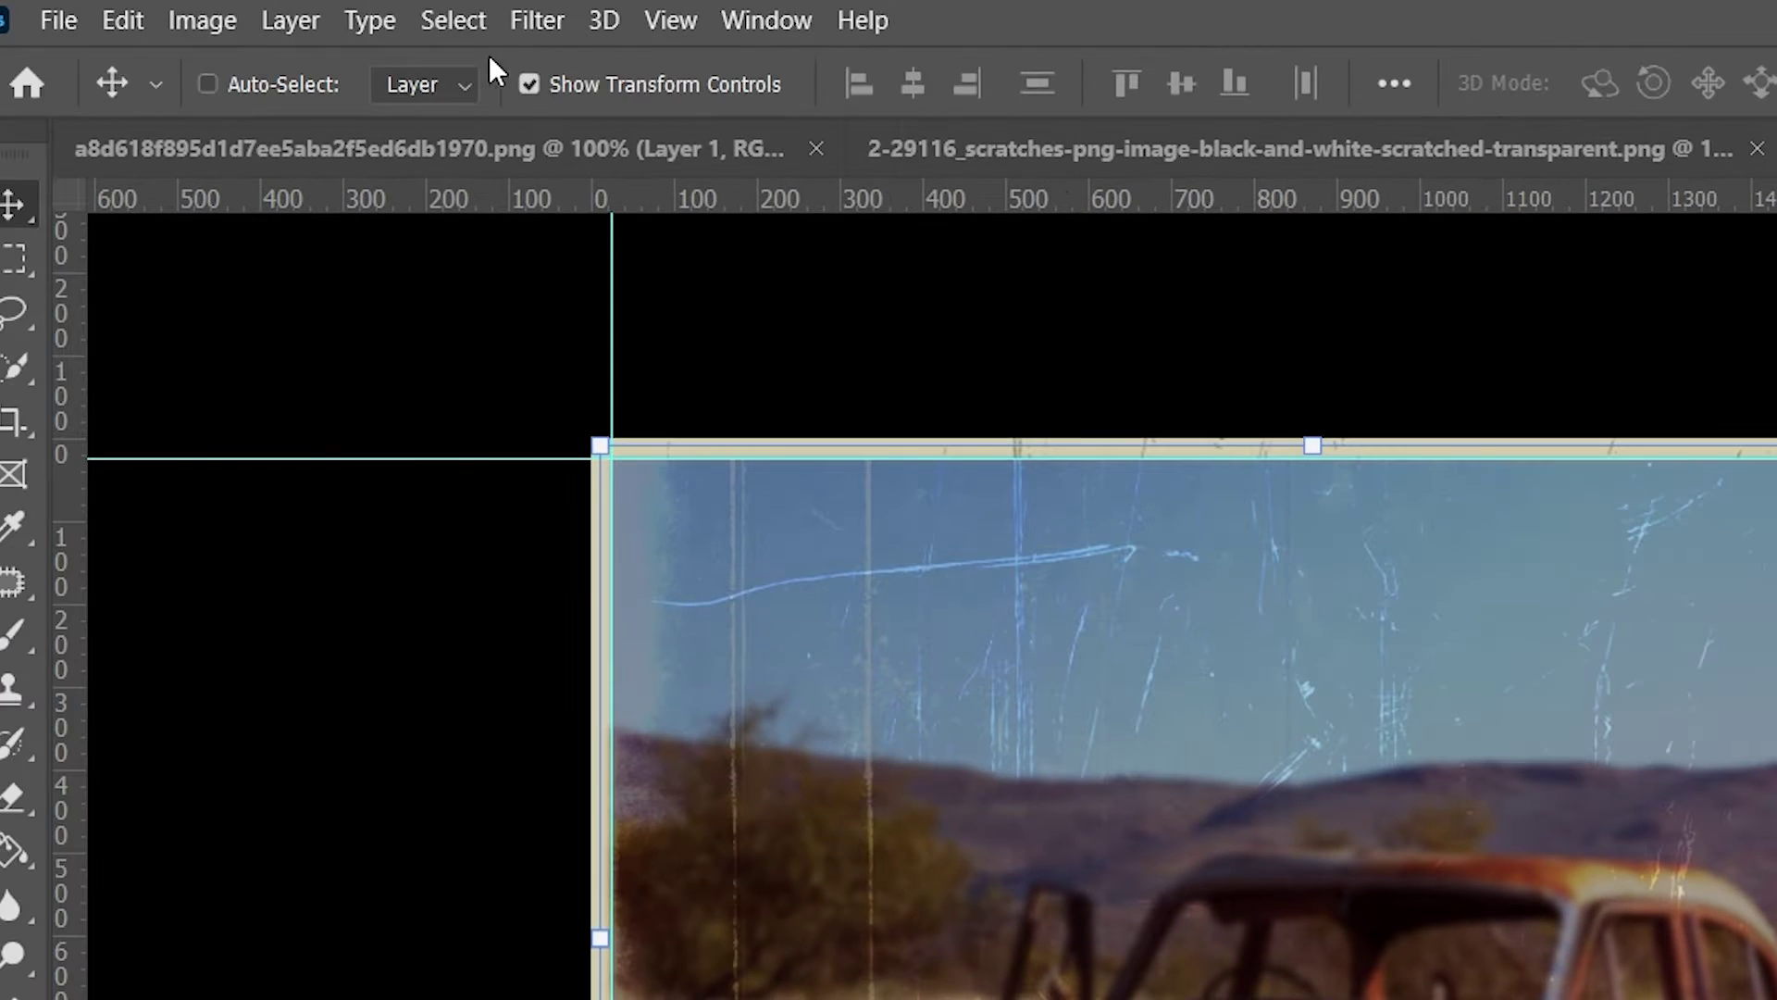
Start the Camera Raw Filter on Layer 0 and set Grain to 25, Size to 40 and Roughness to 65.
click(532, 19)
click(583, 243)
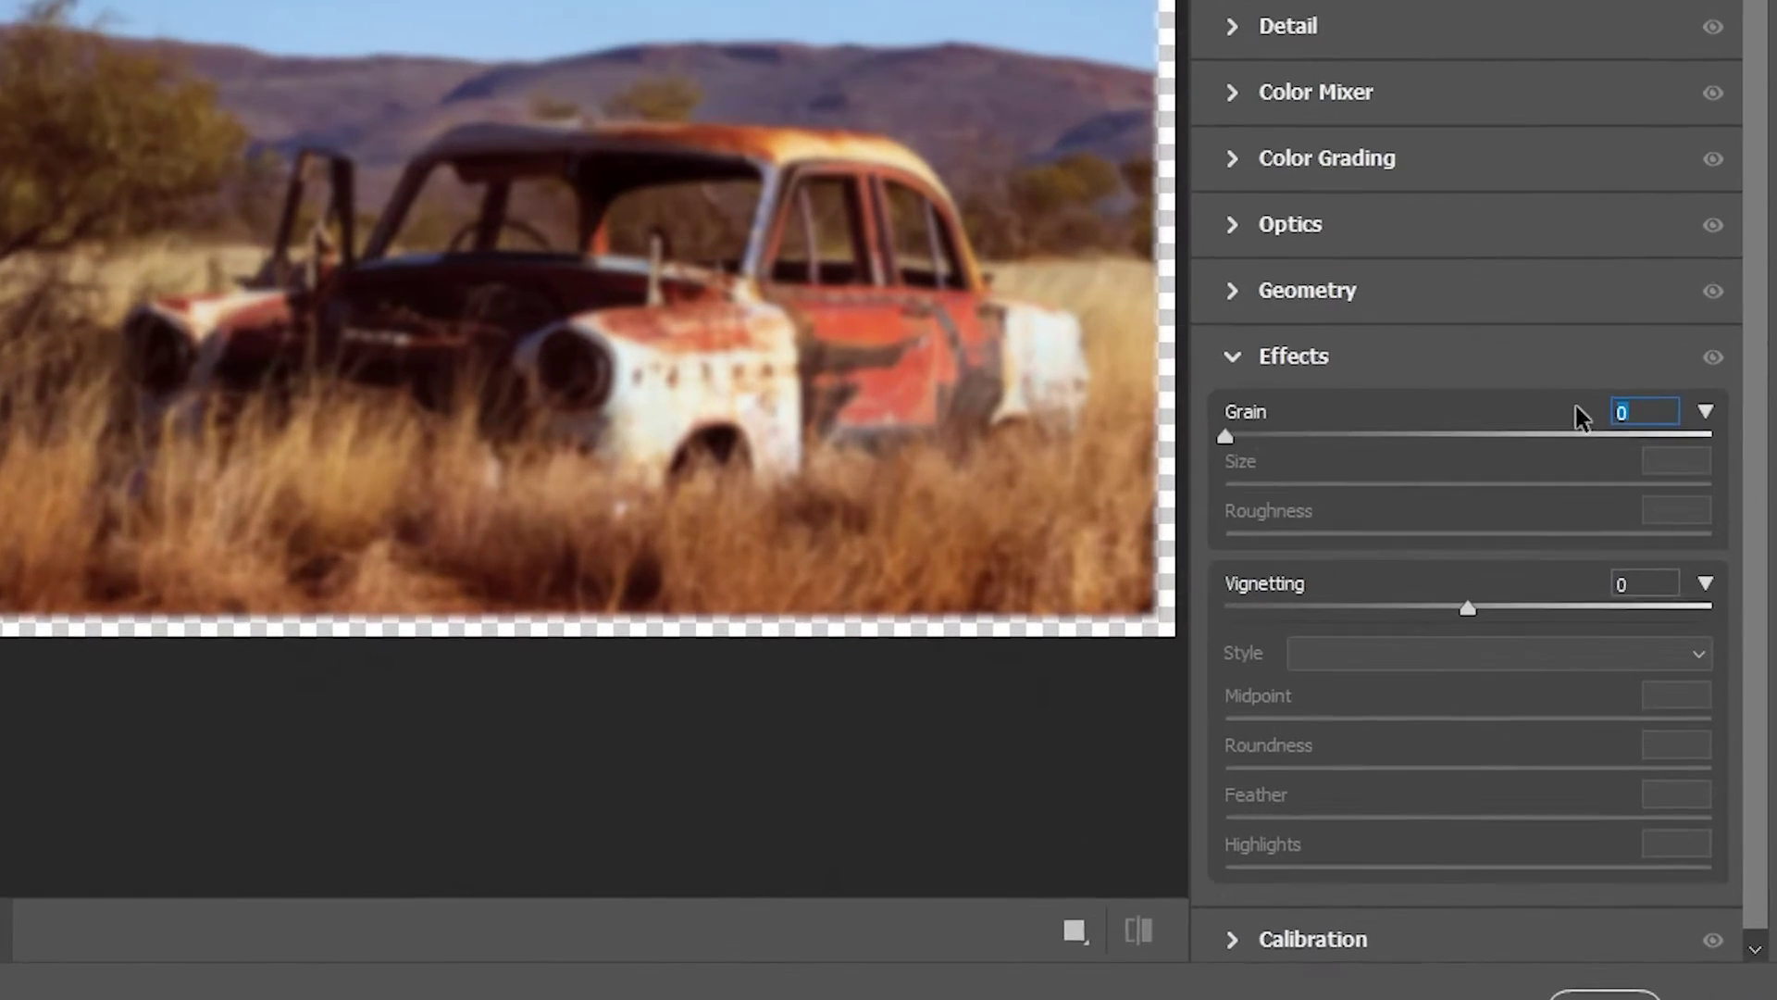
text(25)
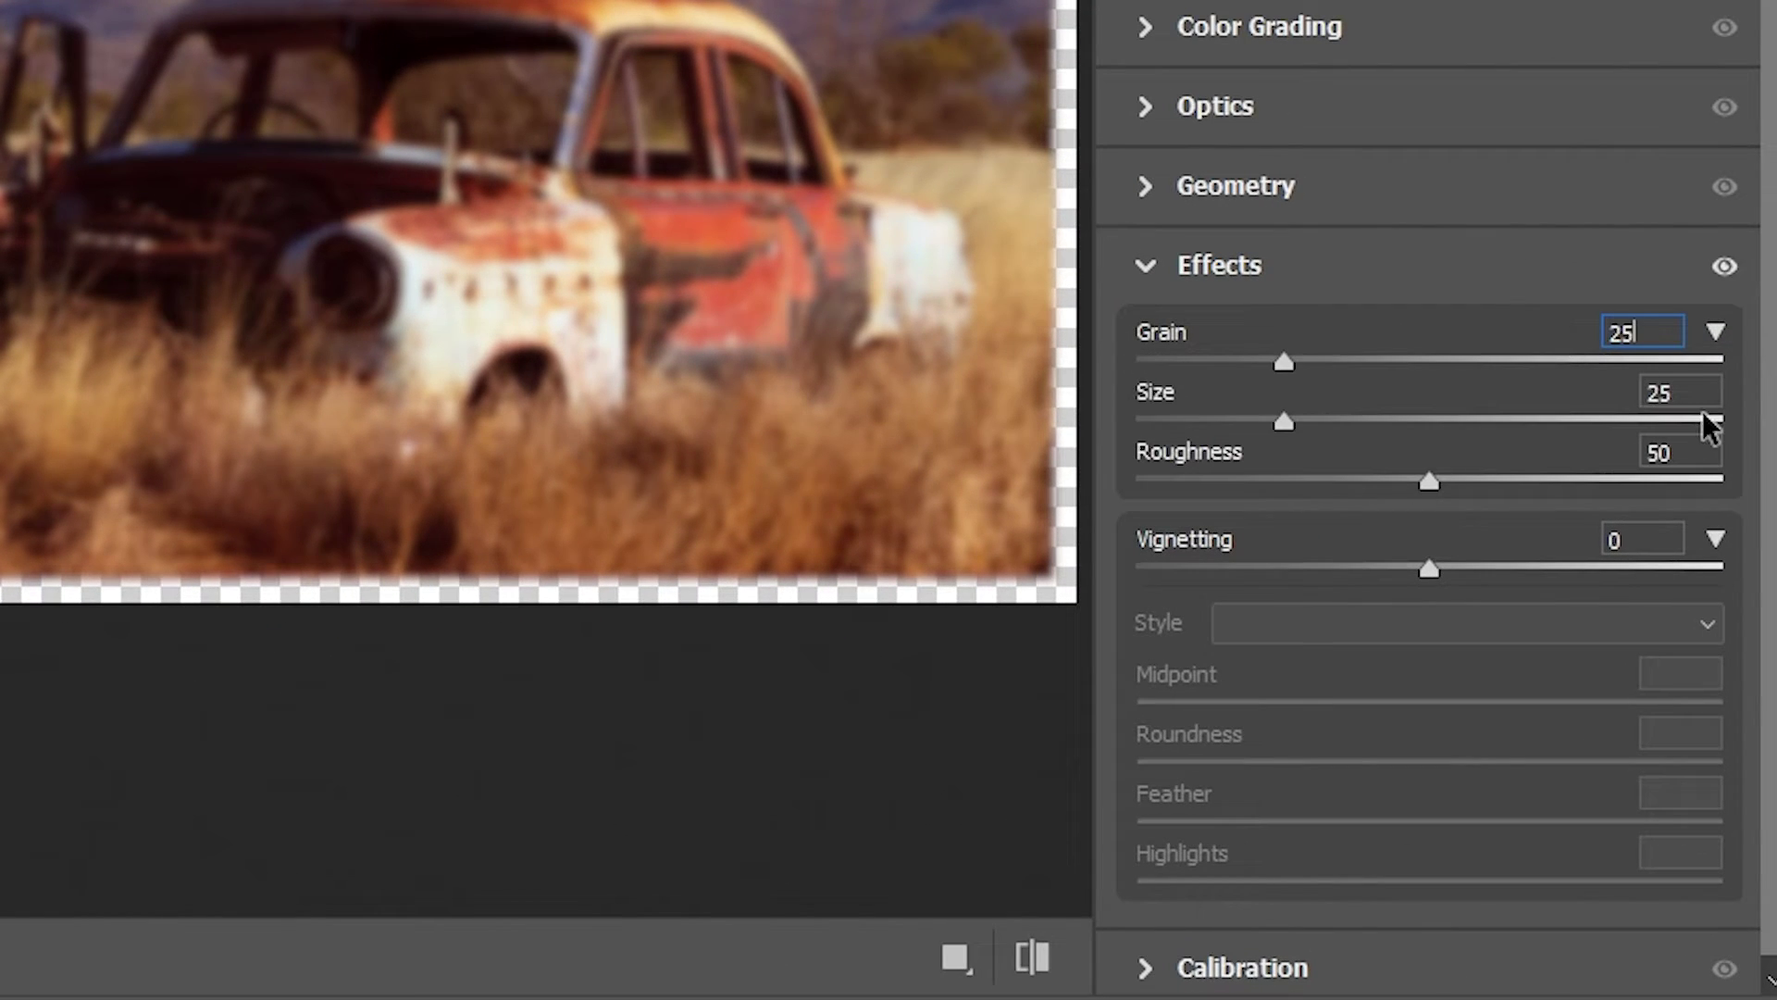
key(Tab)
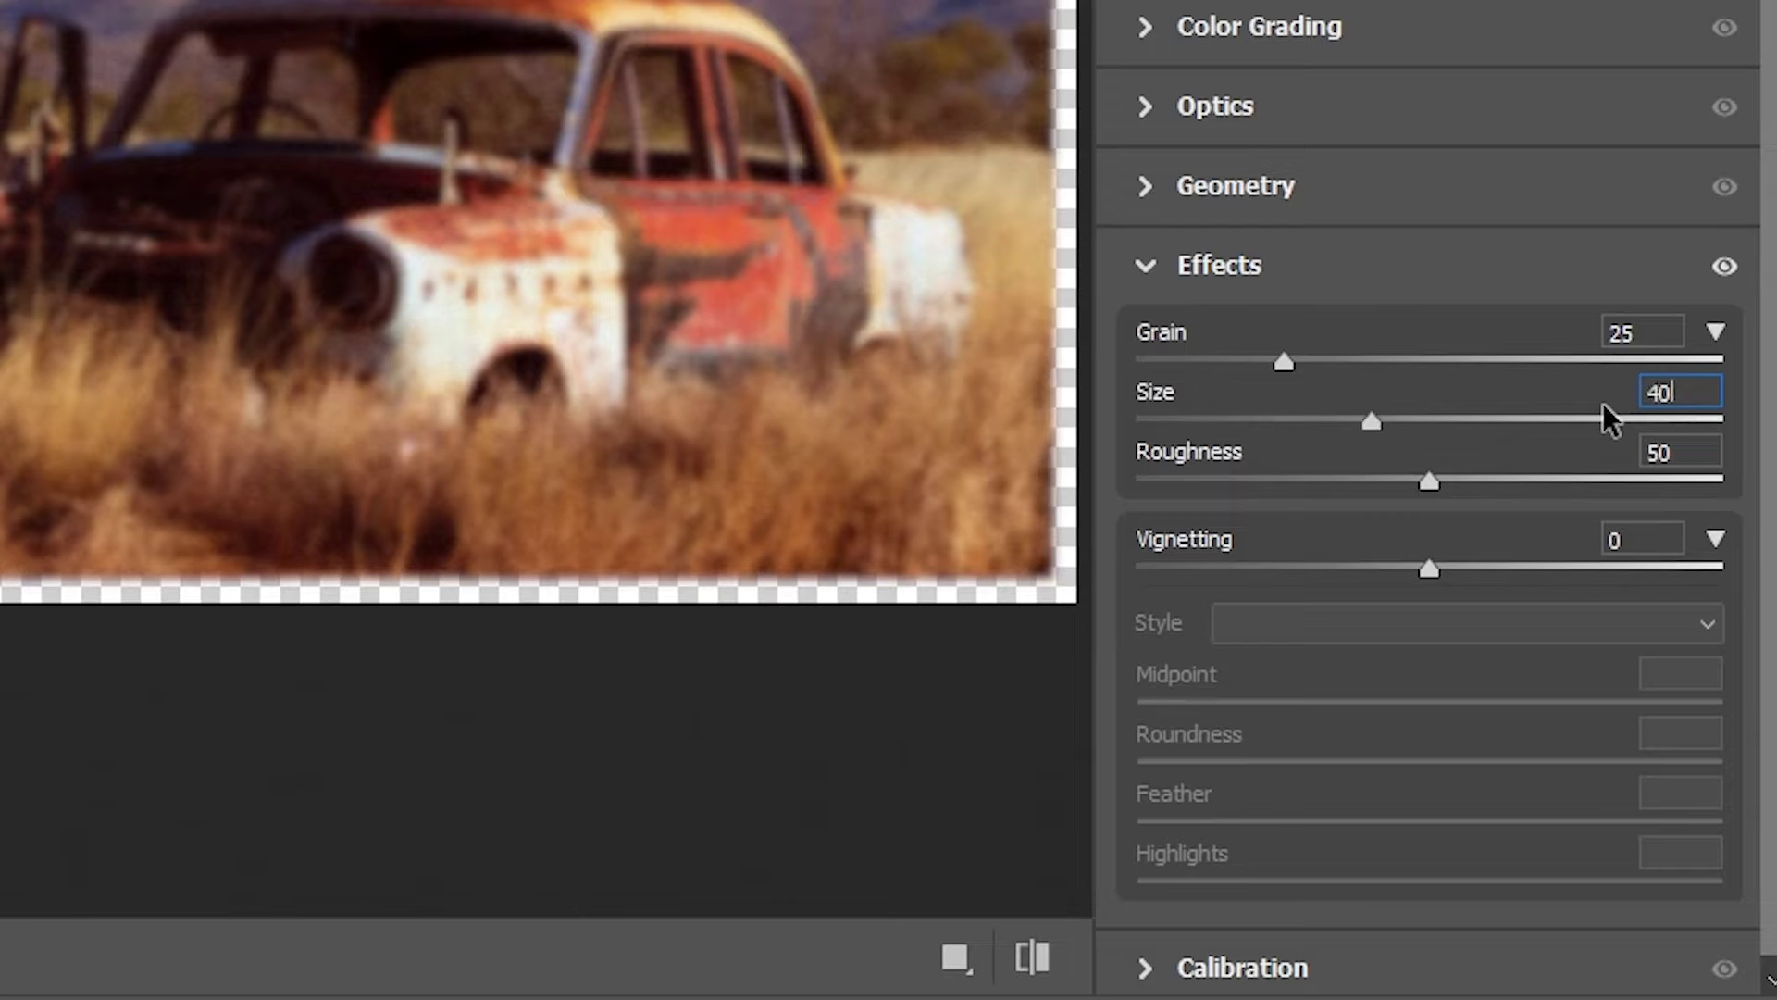
text(40)
click(1673, 453)
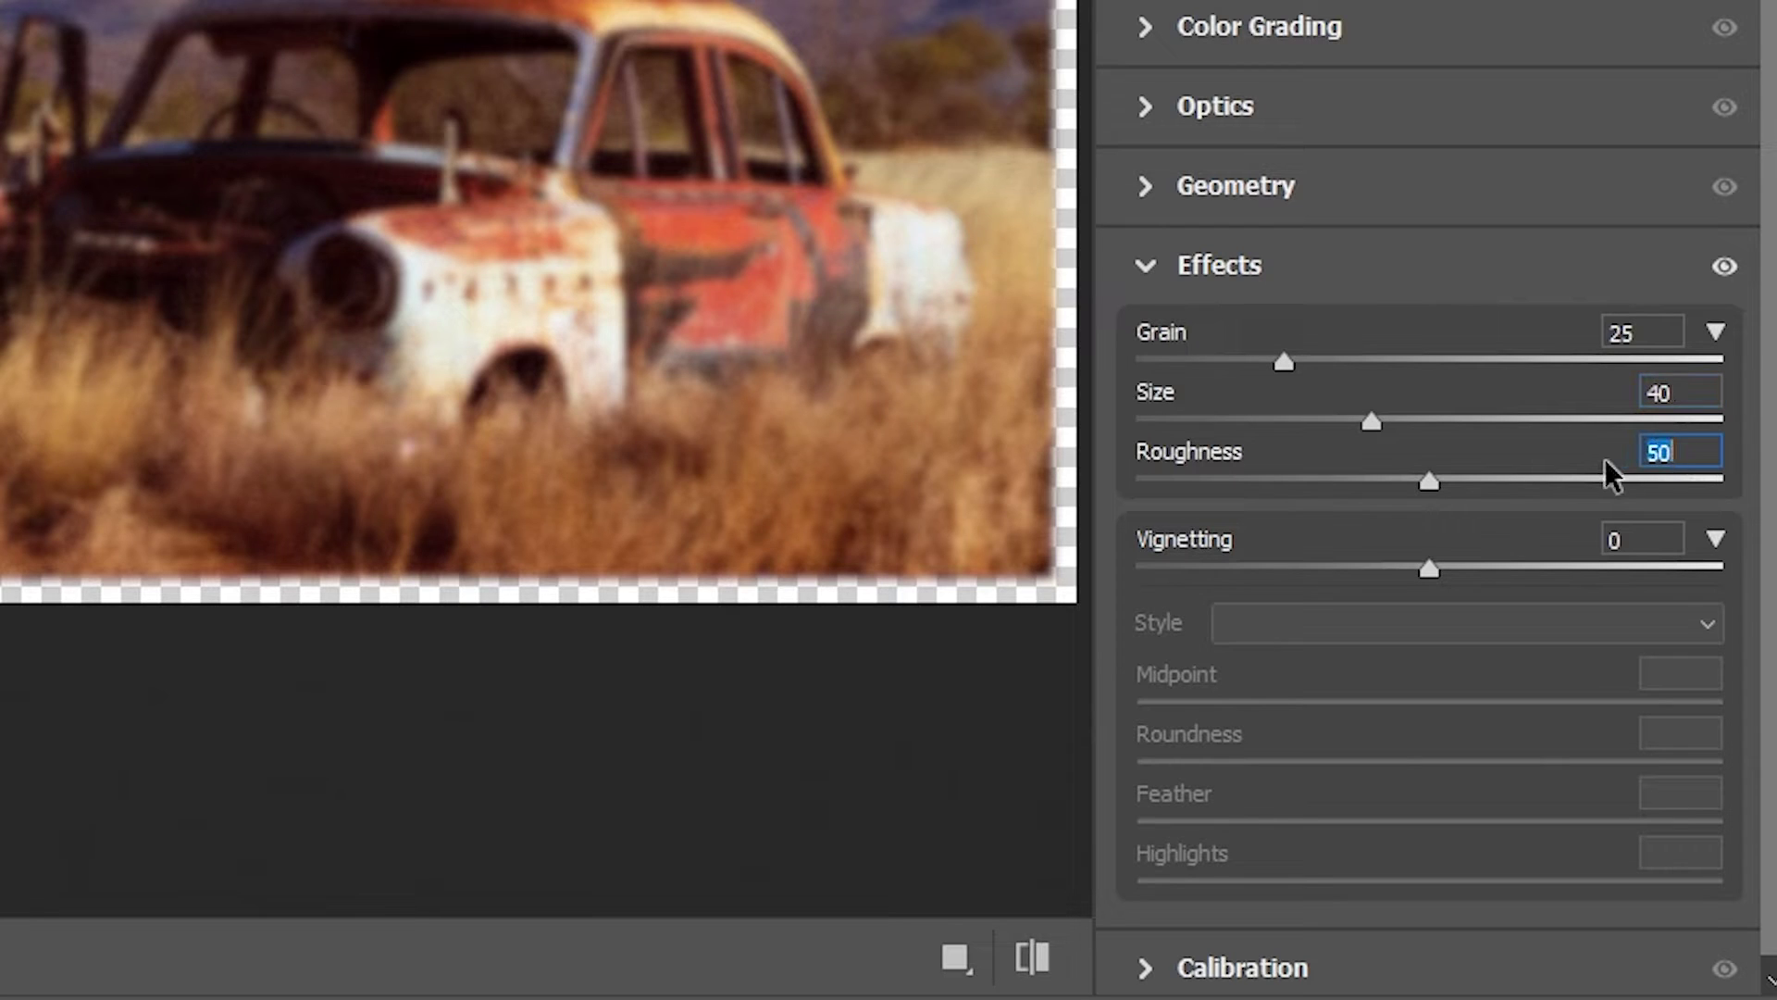
Set Vignetting to -40 with a Feather of 60 and apply the Camera Raw Filter.
click(1629, 538)
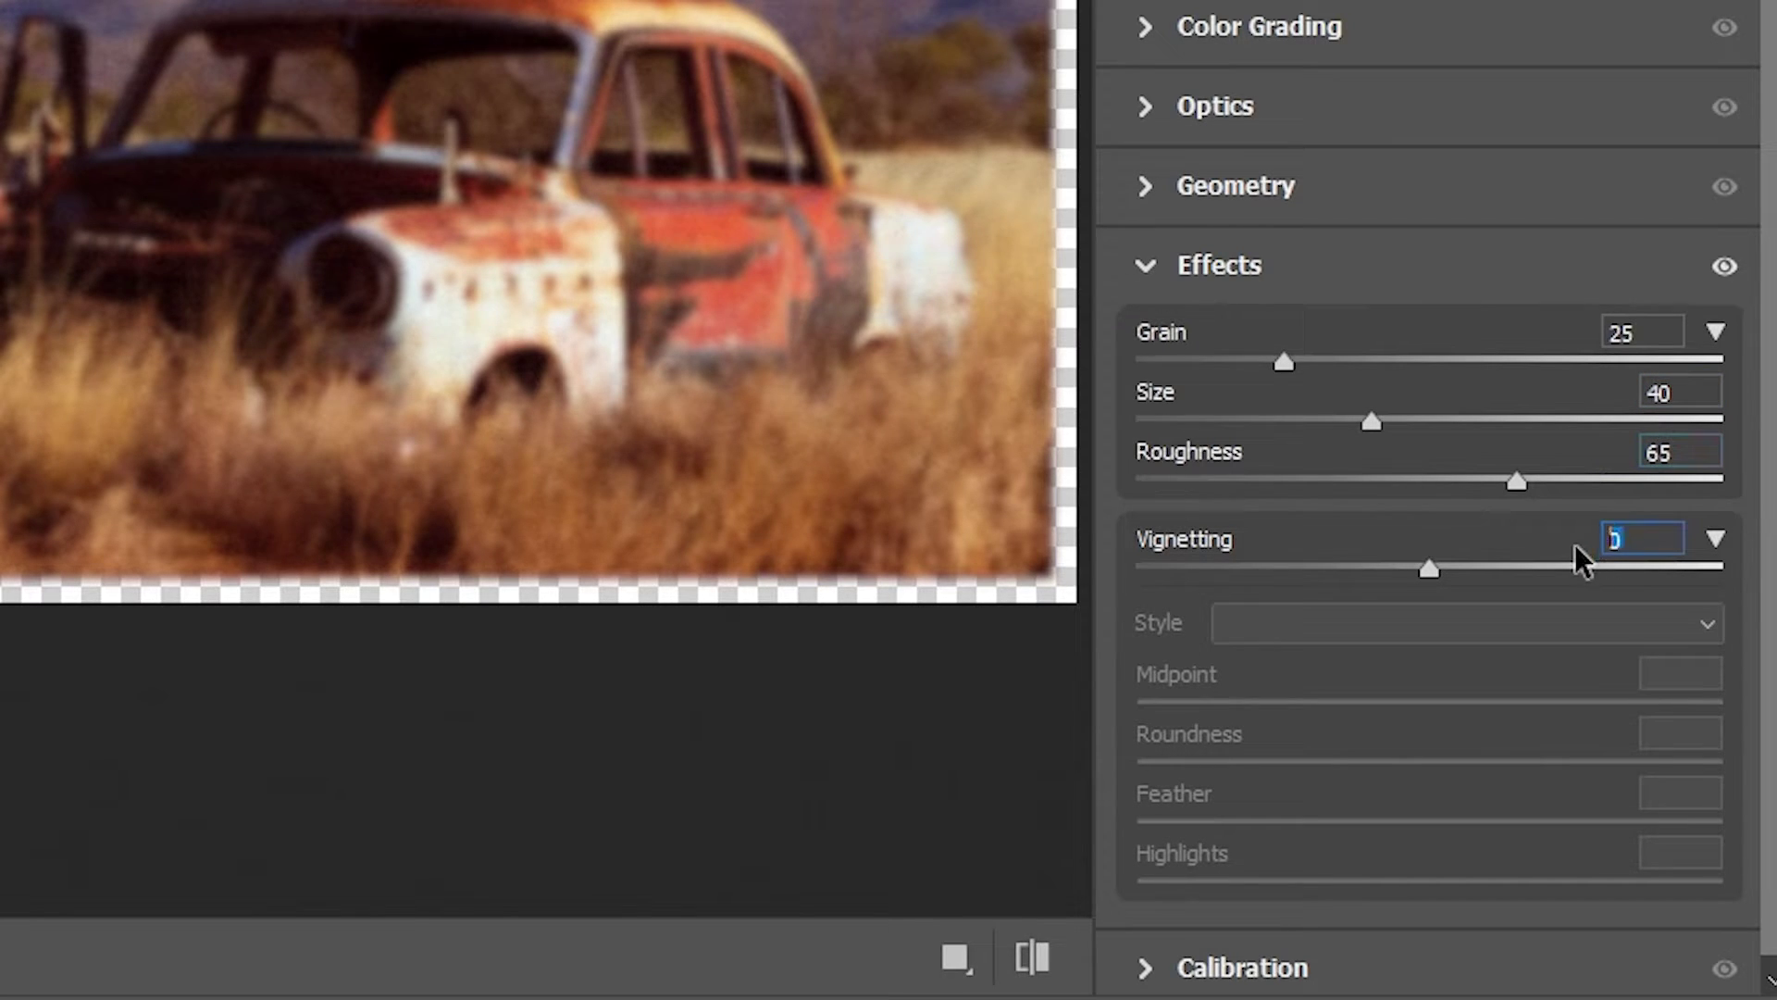
text(-40)
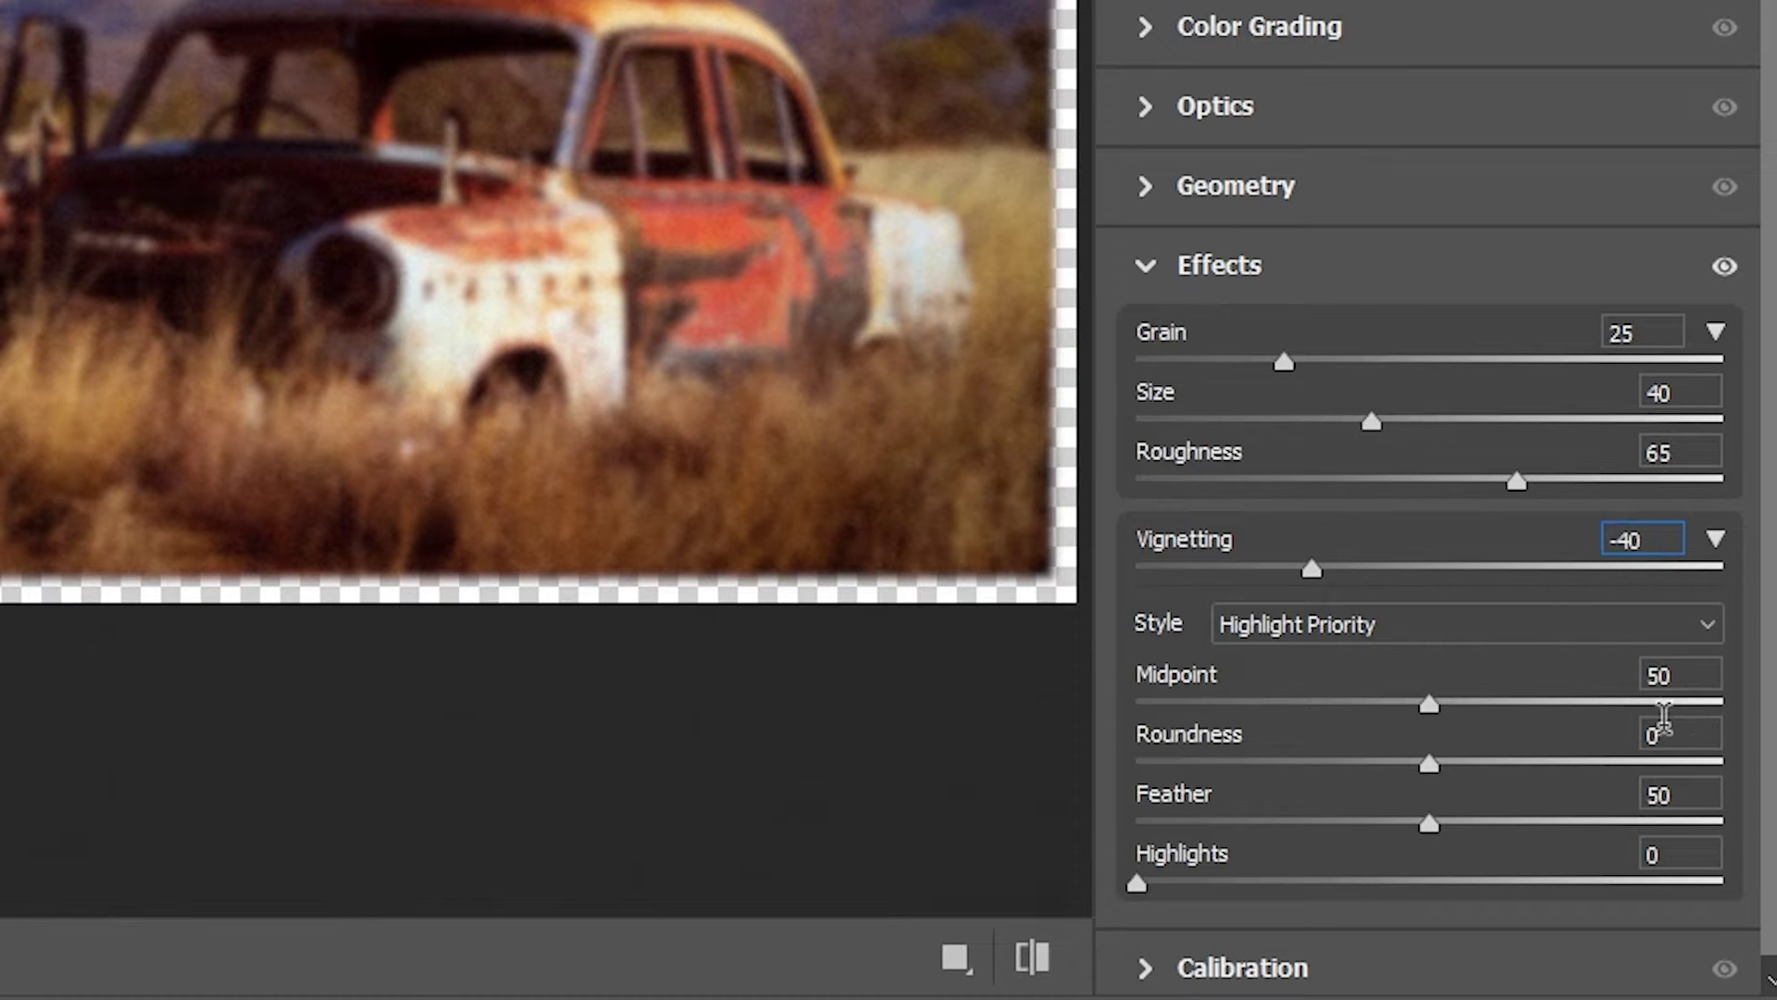
click(1672, 794)
text(60)
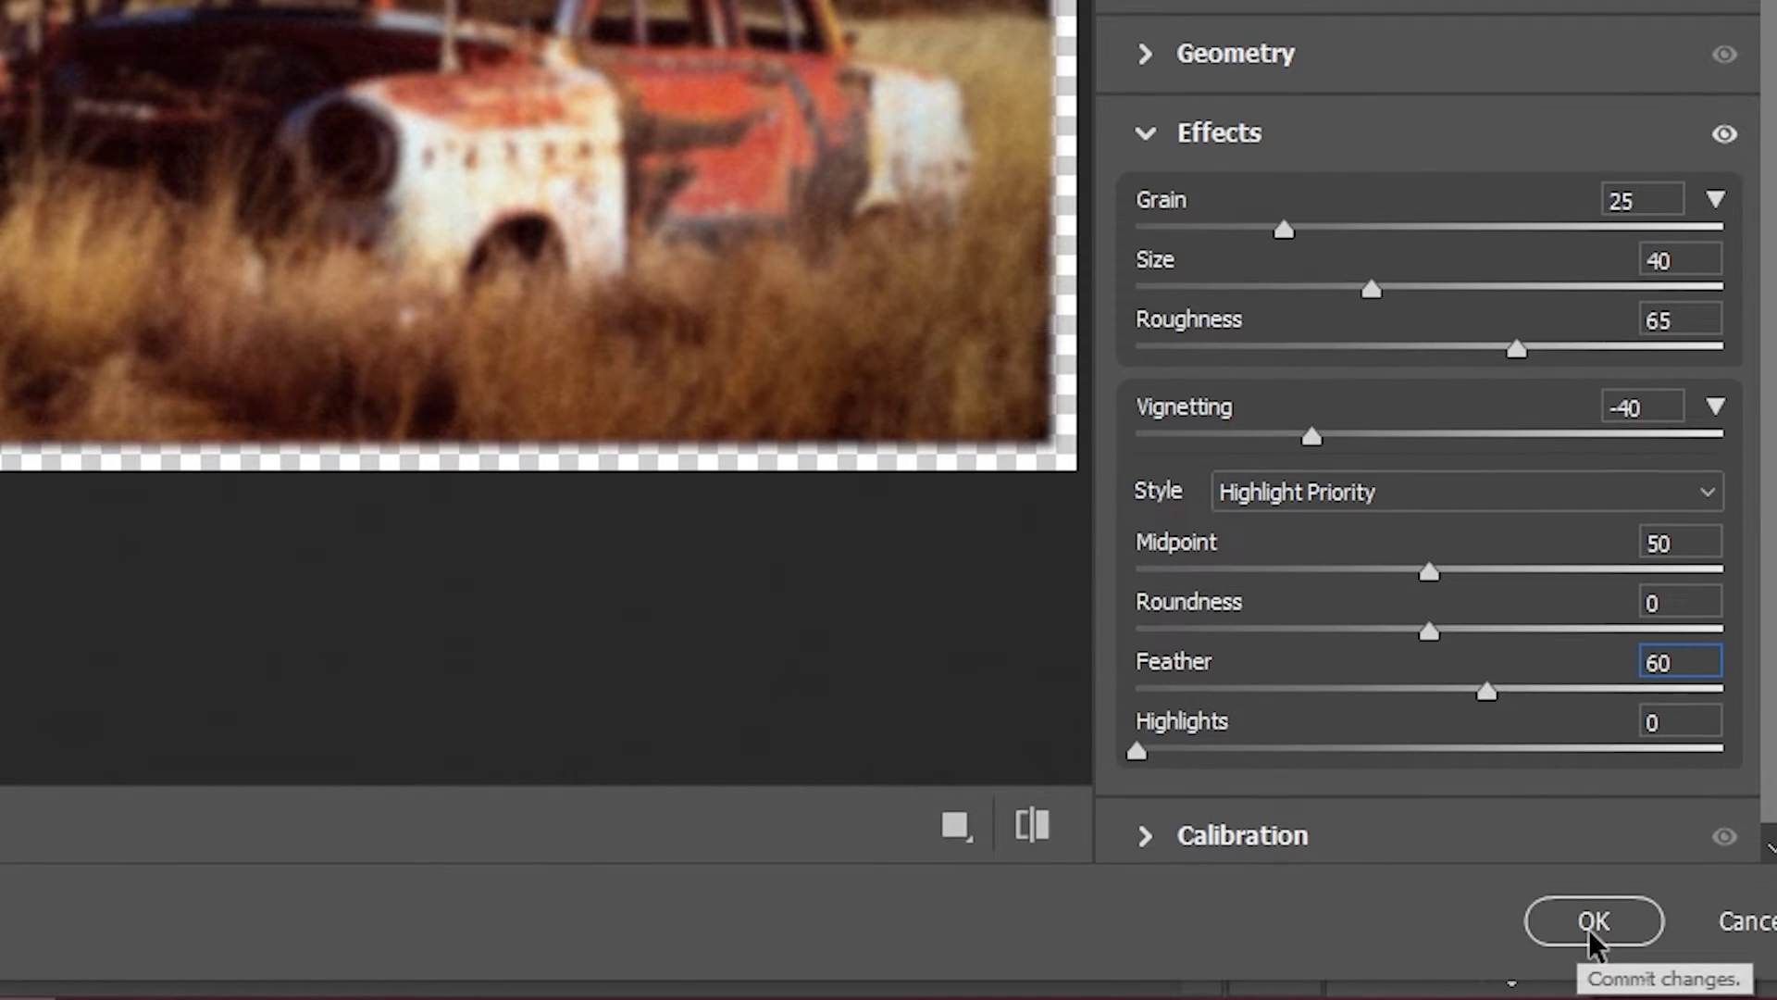
click(1588, 922)
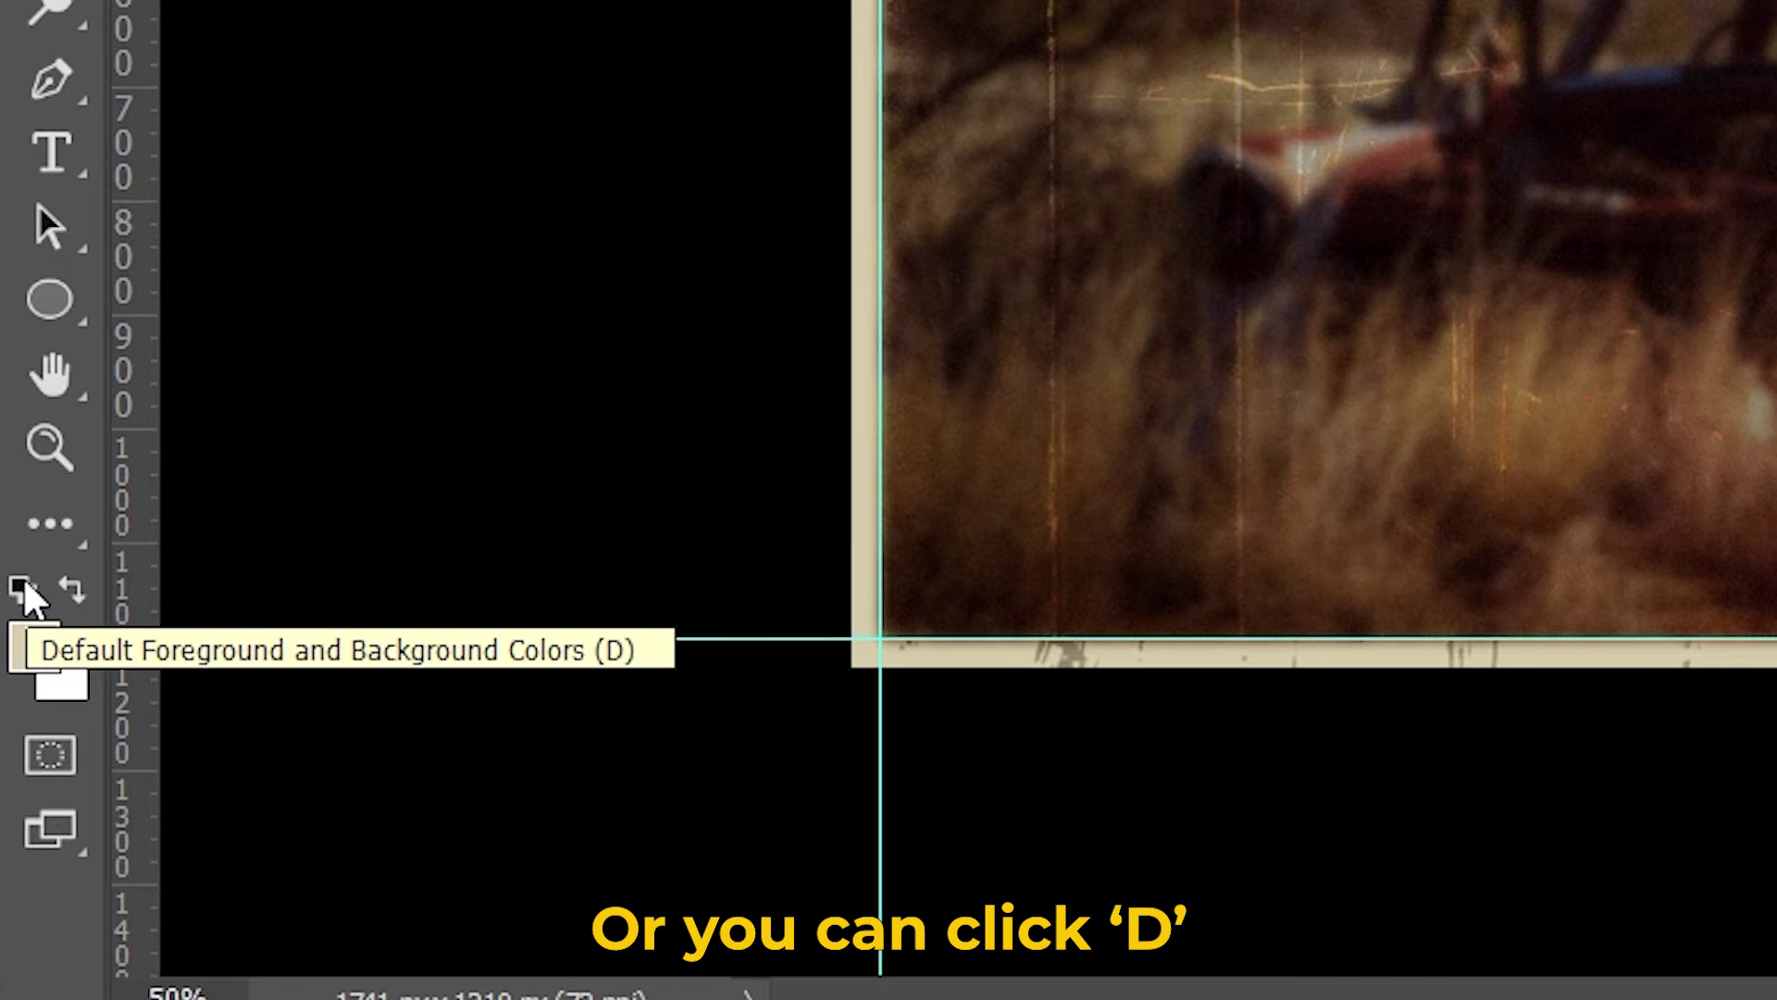
Reset to the default colours and paint over the car on Layer 0's smart filter mask with an enlarged soft brush at maximum opacity.
click(25, 583)
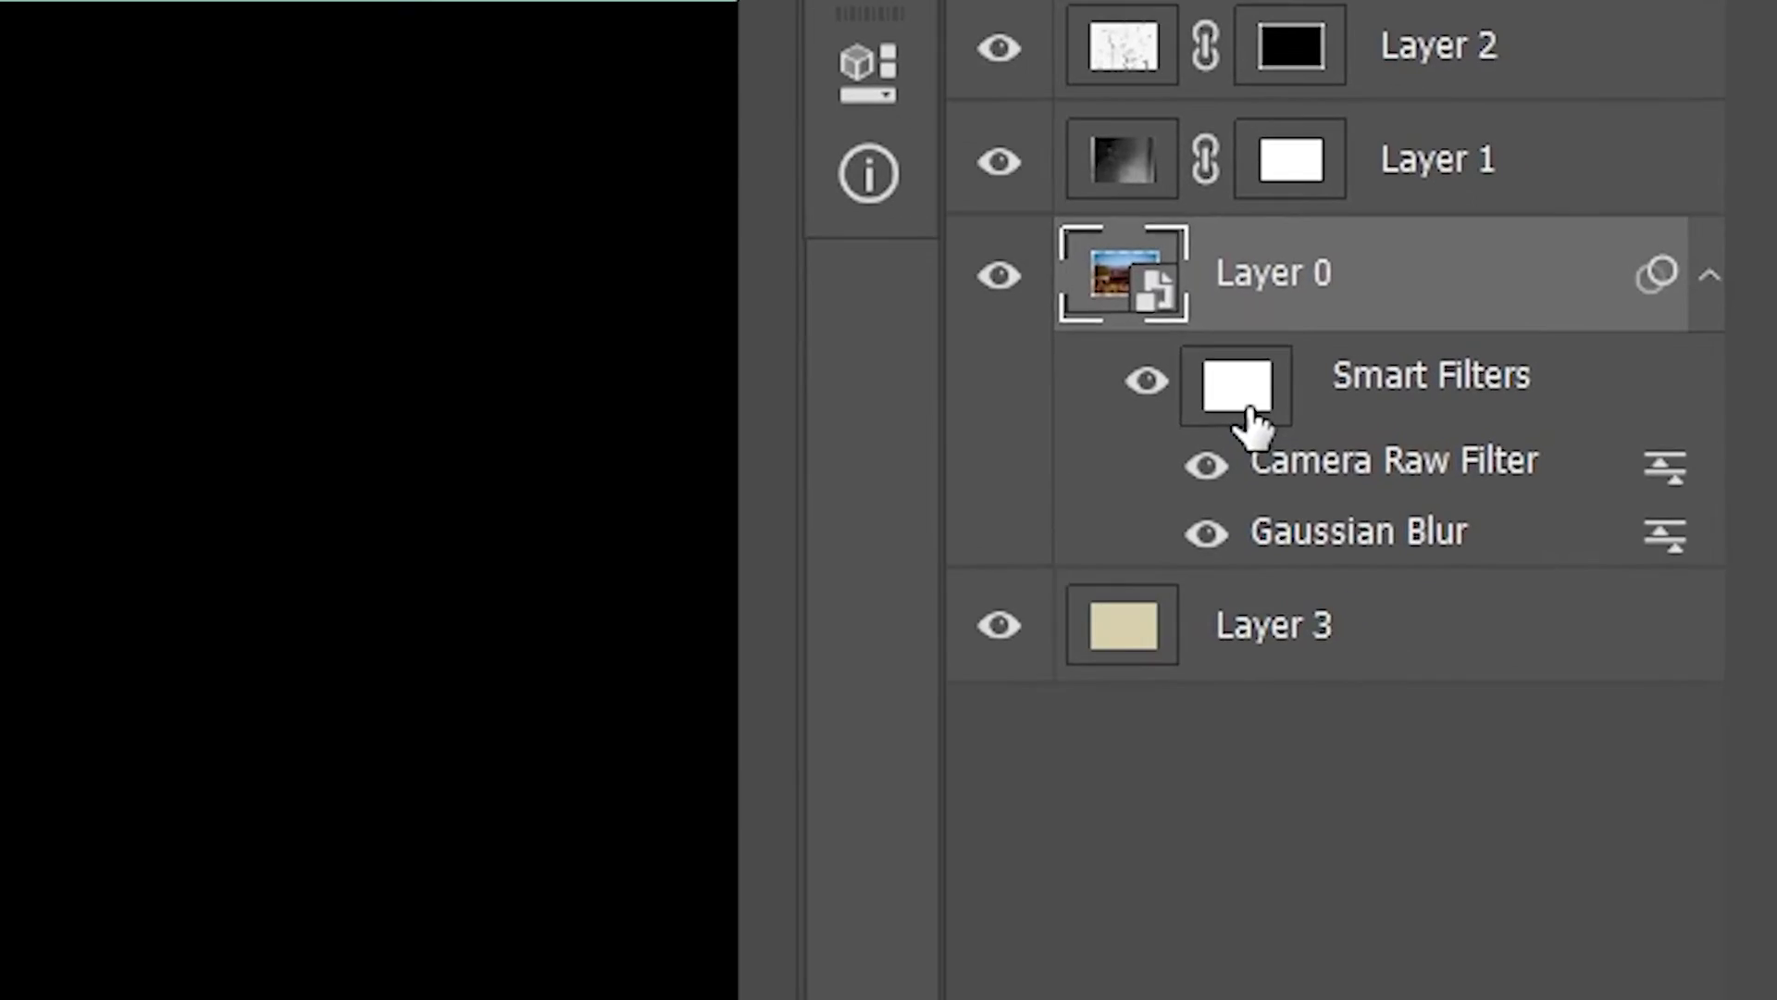
click(1250, 411)
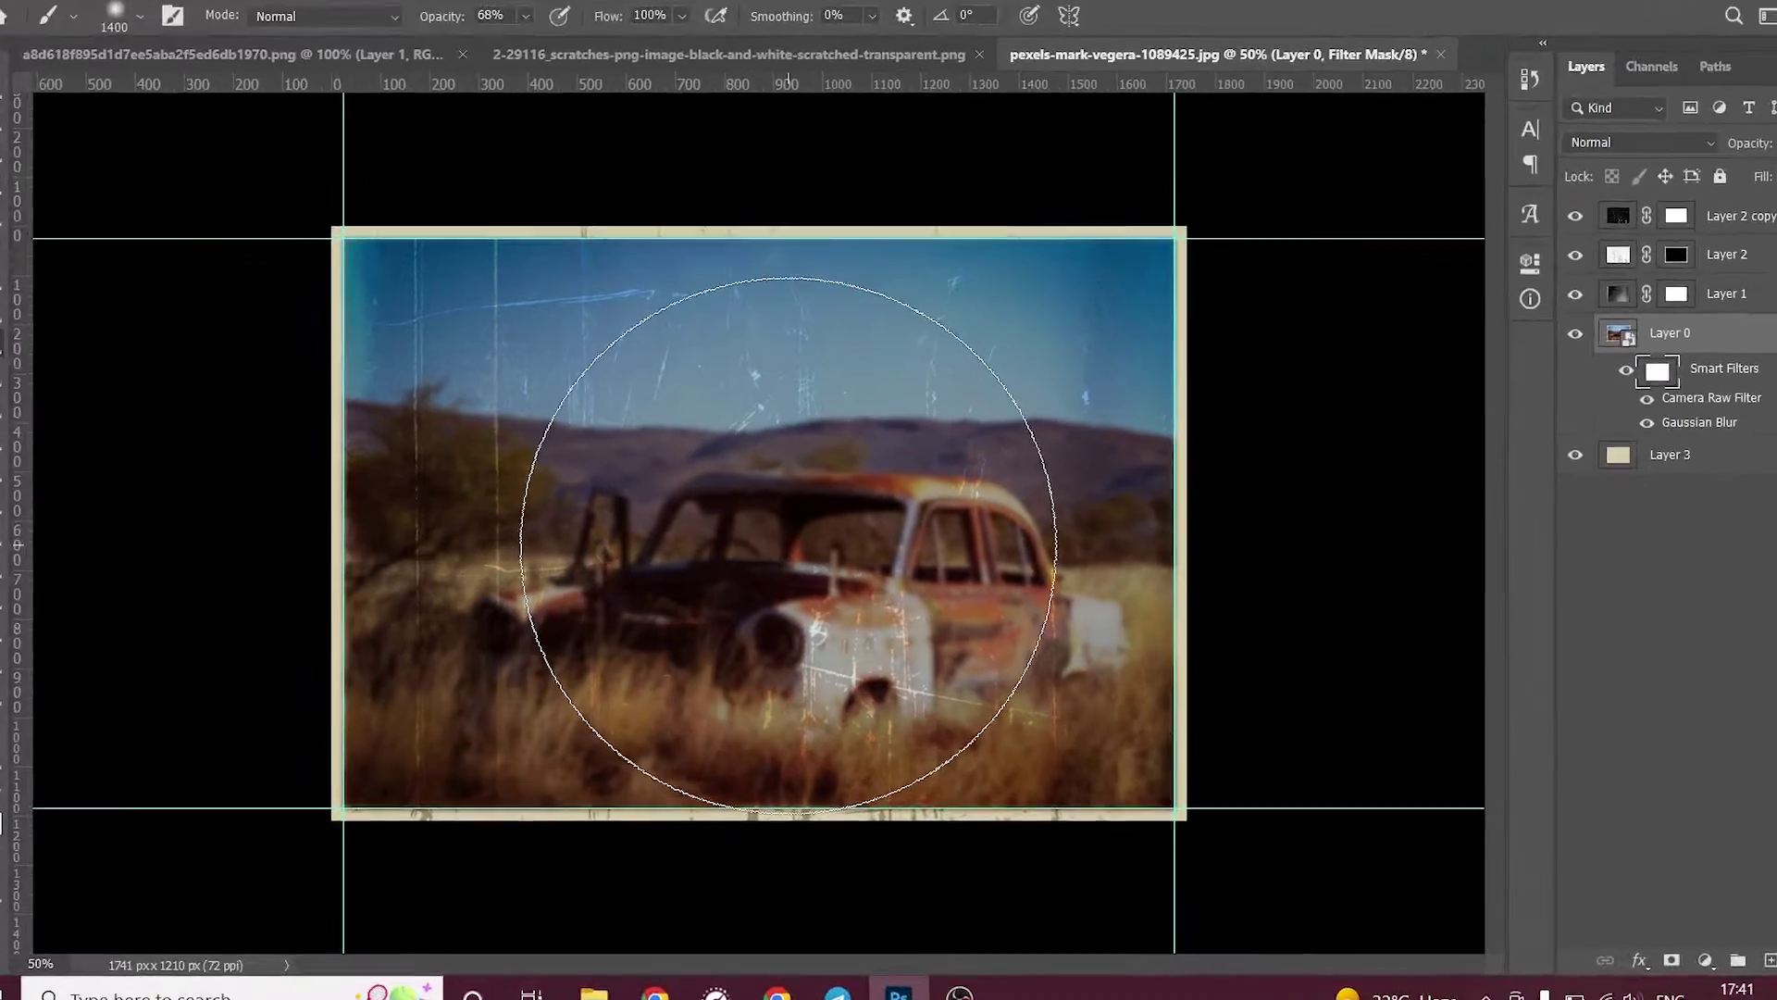
key(bracketright)
key(bracketright)
key(bracketright)
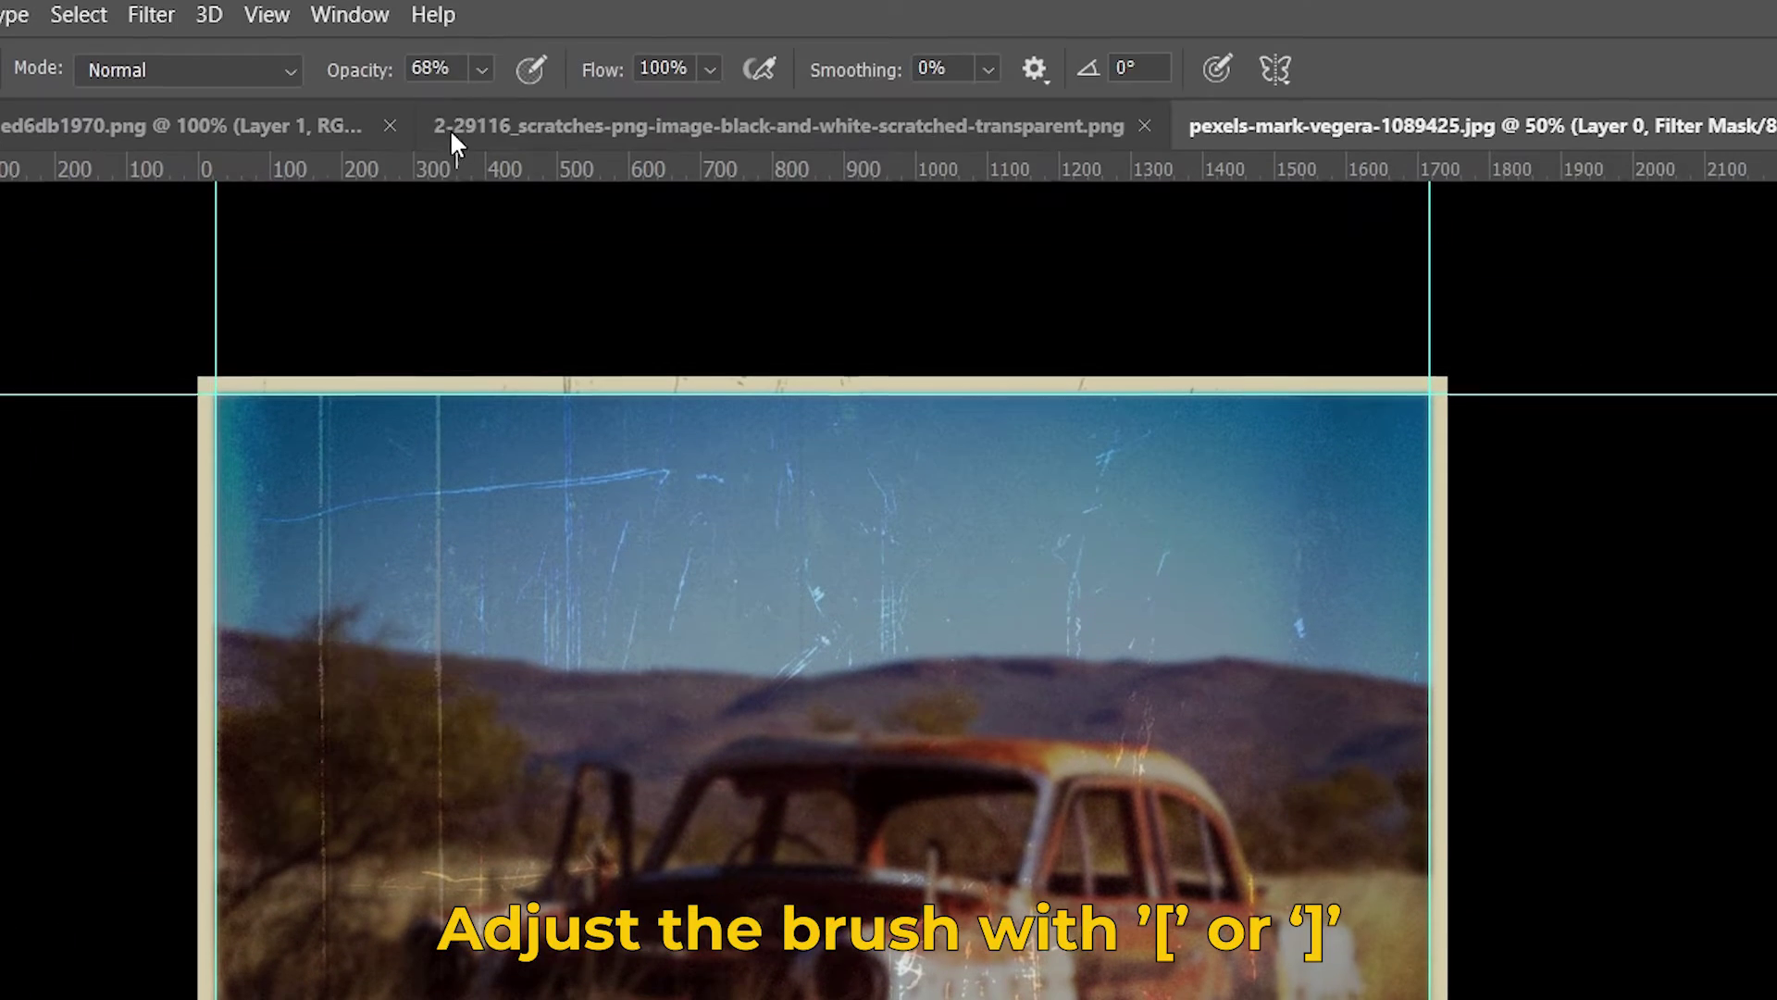
click(481, 69)
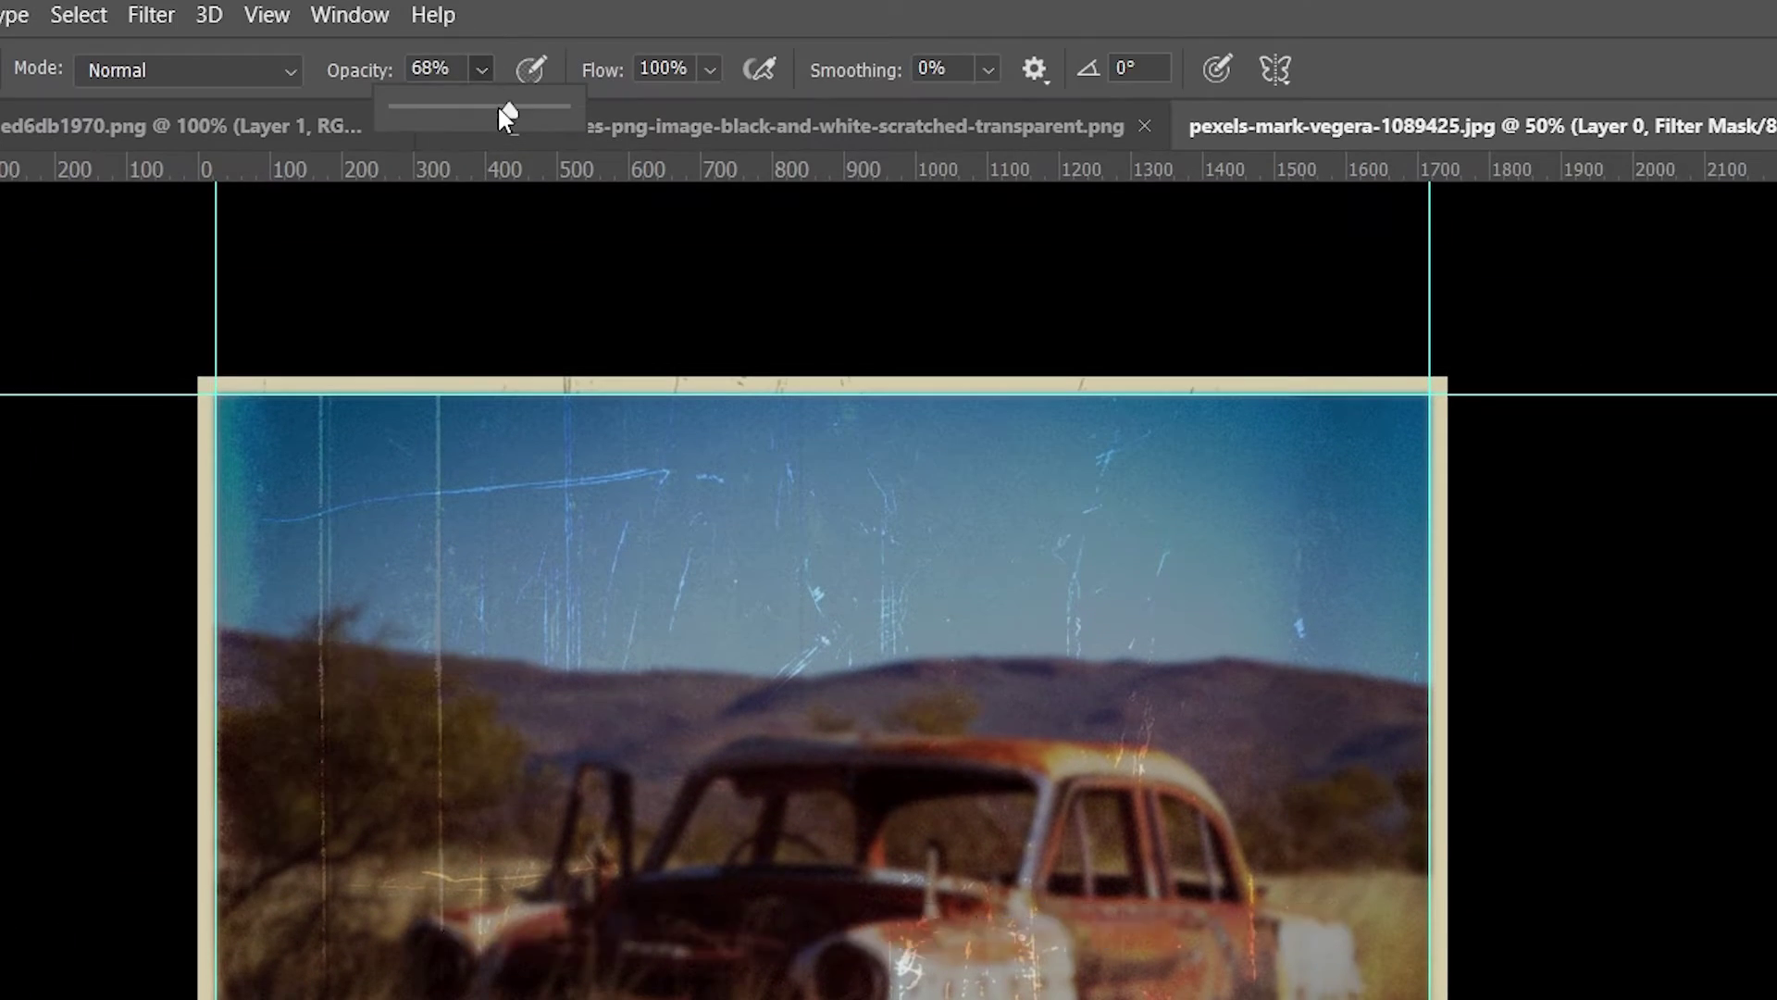
drag(497, 104, 591, 107)
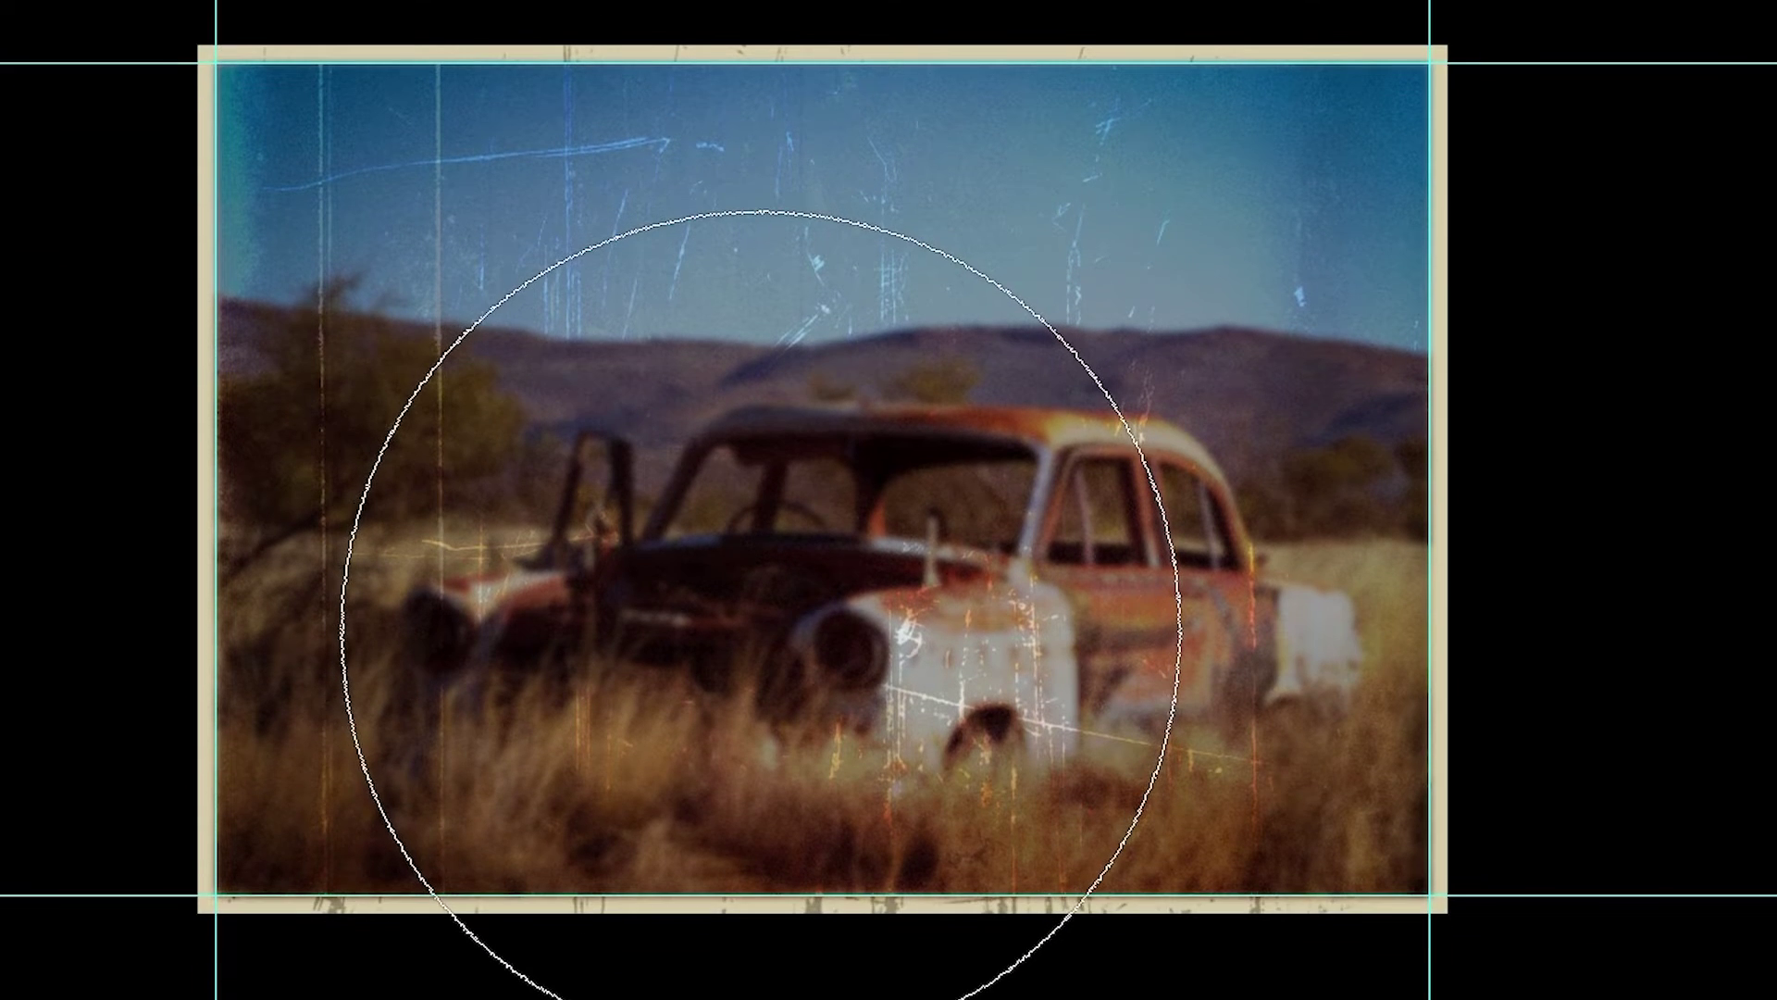
click(761, 631)
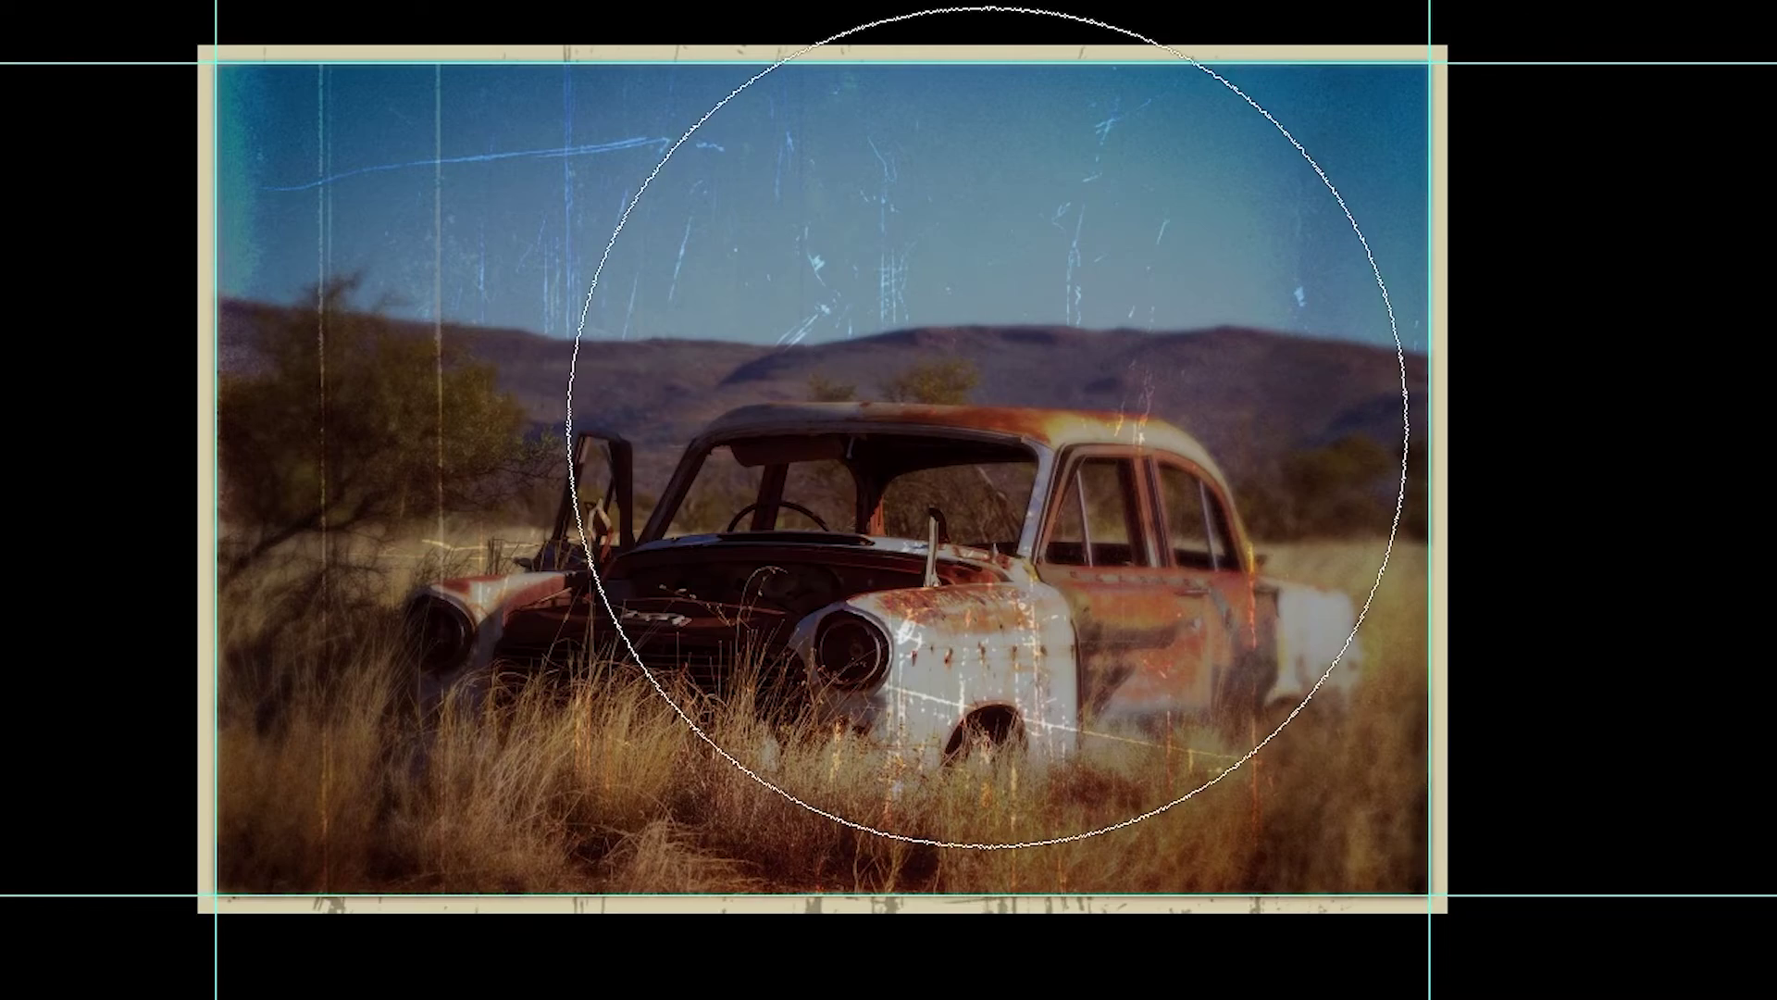
Group Layer 2 copy, Layer 2 and Layer 1 together and name the group Textures.
key(v)
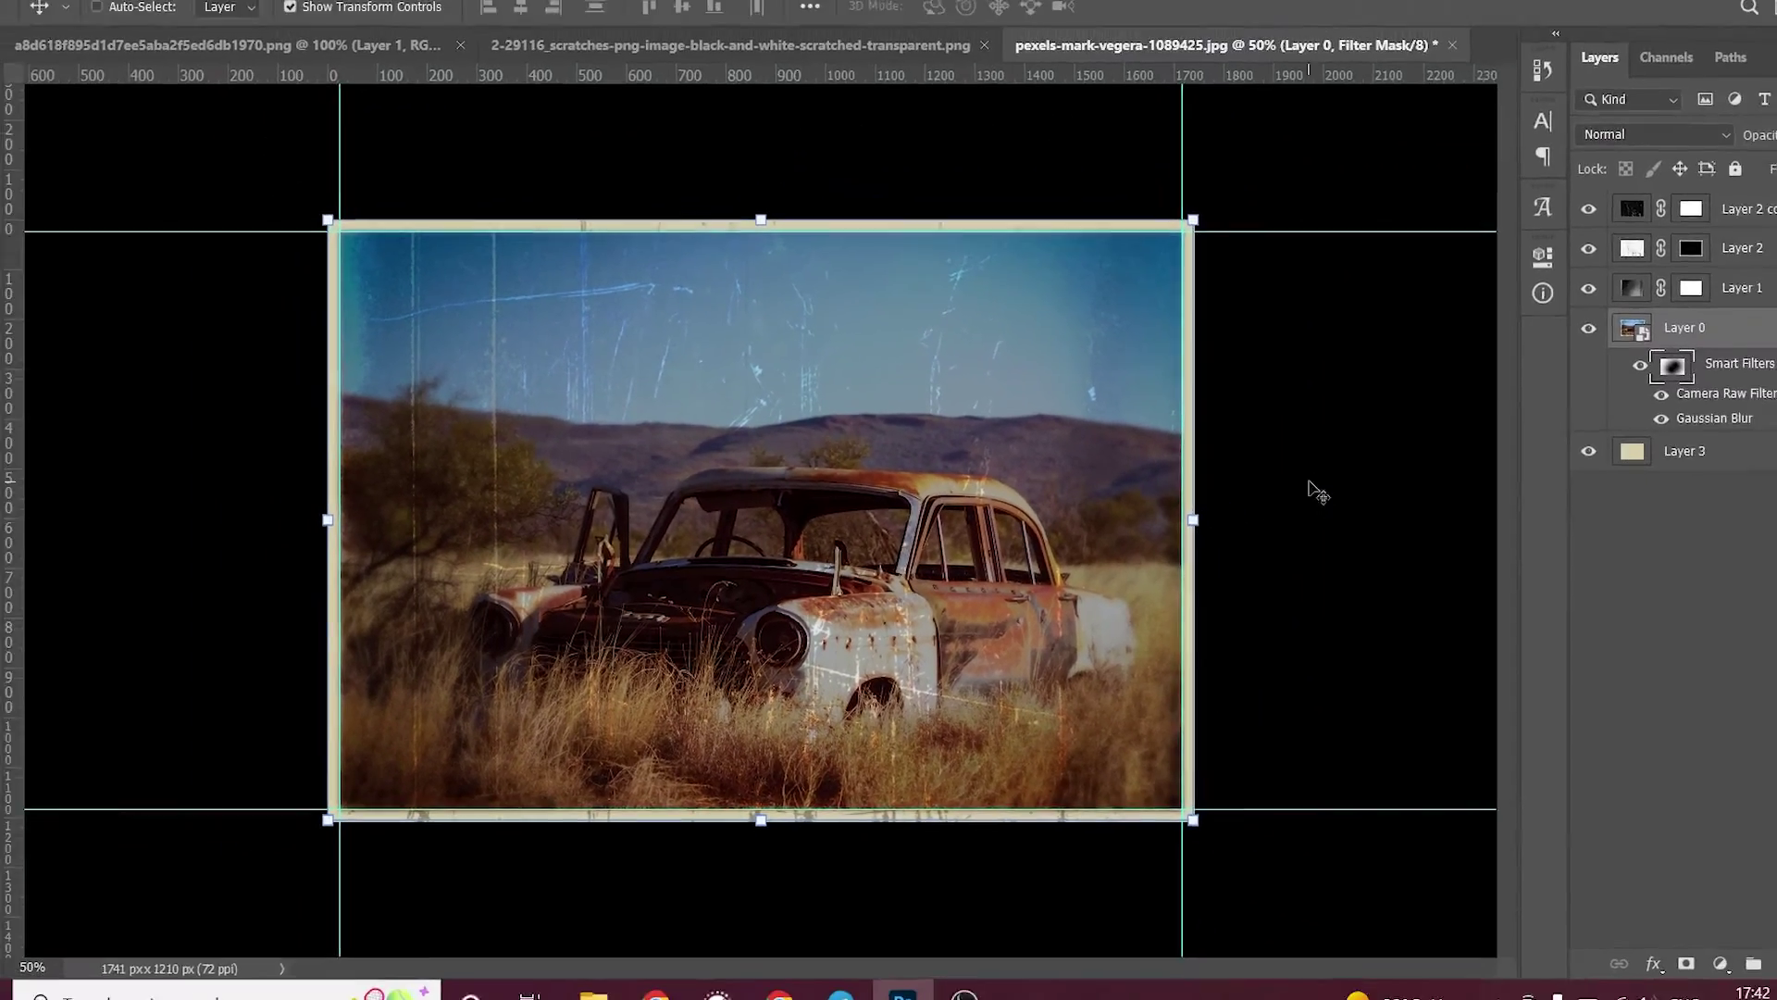
click(1703, 597)
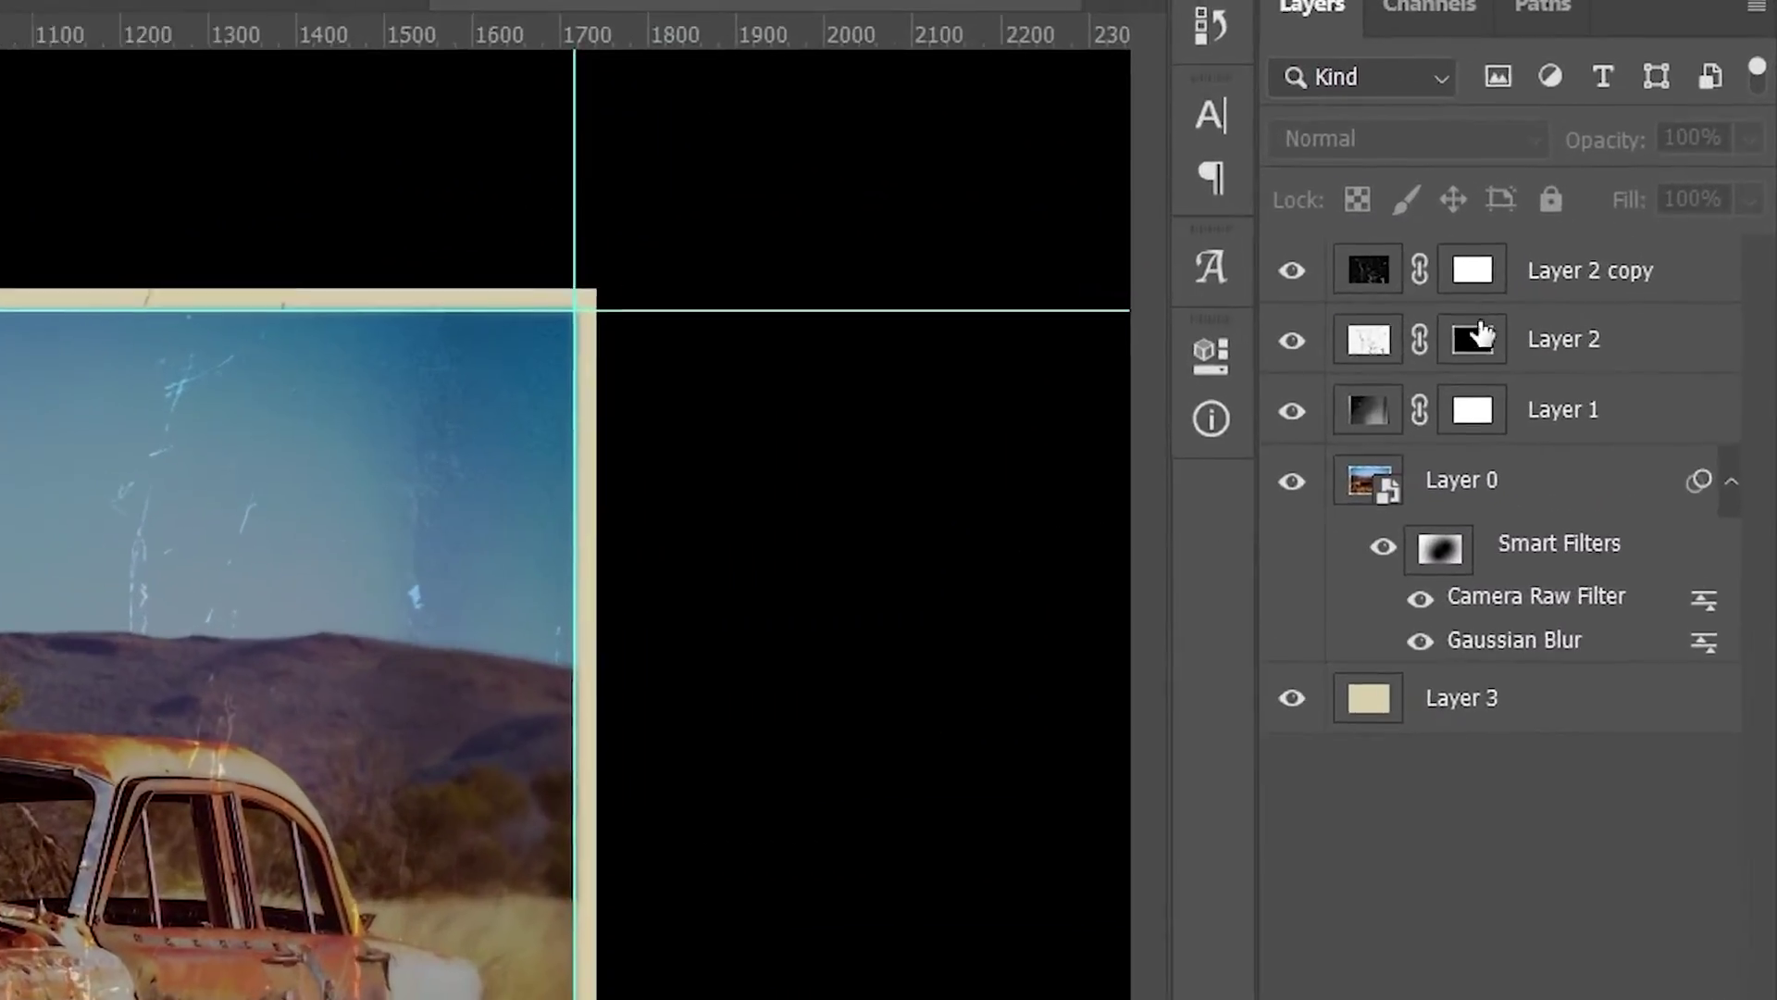
click(1577, 272)
shift+click(1573, 428)
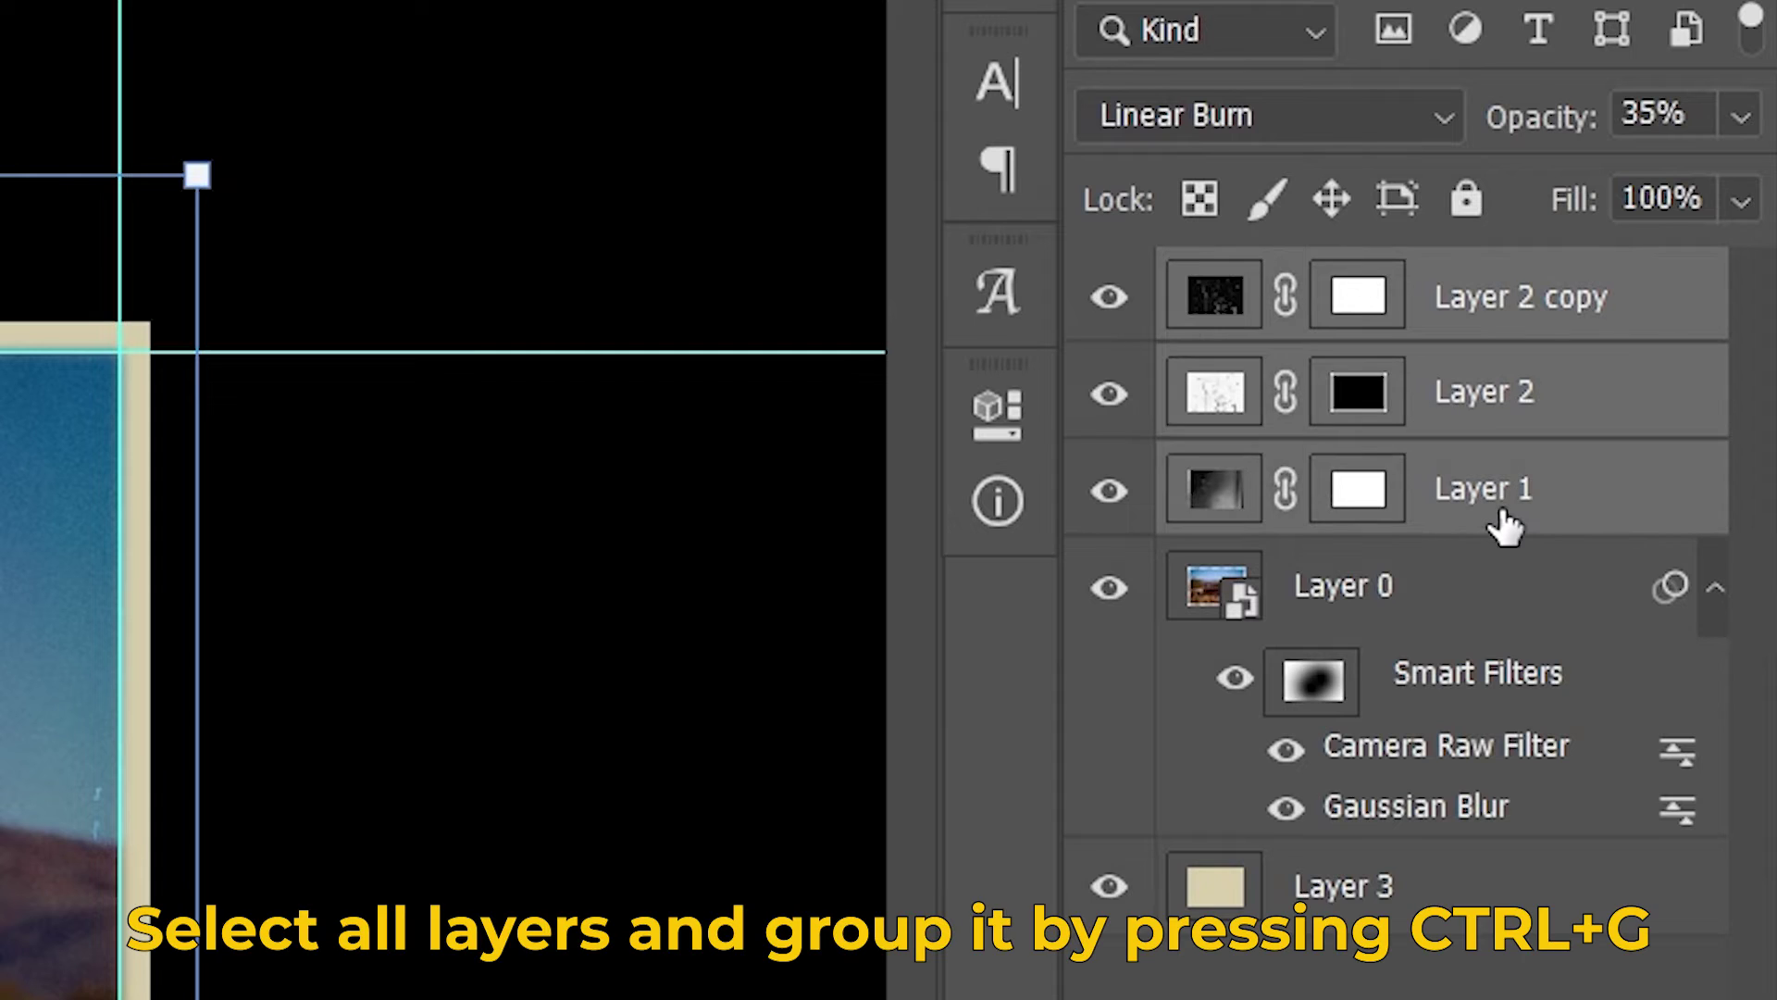
key(ctrl+g)
double_click(1365, 287)
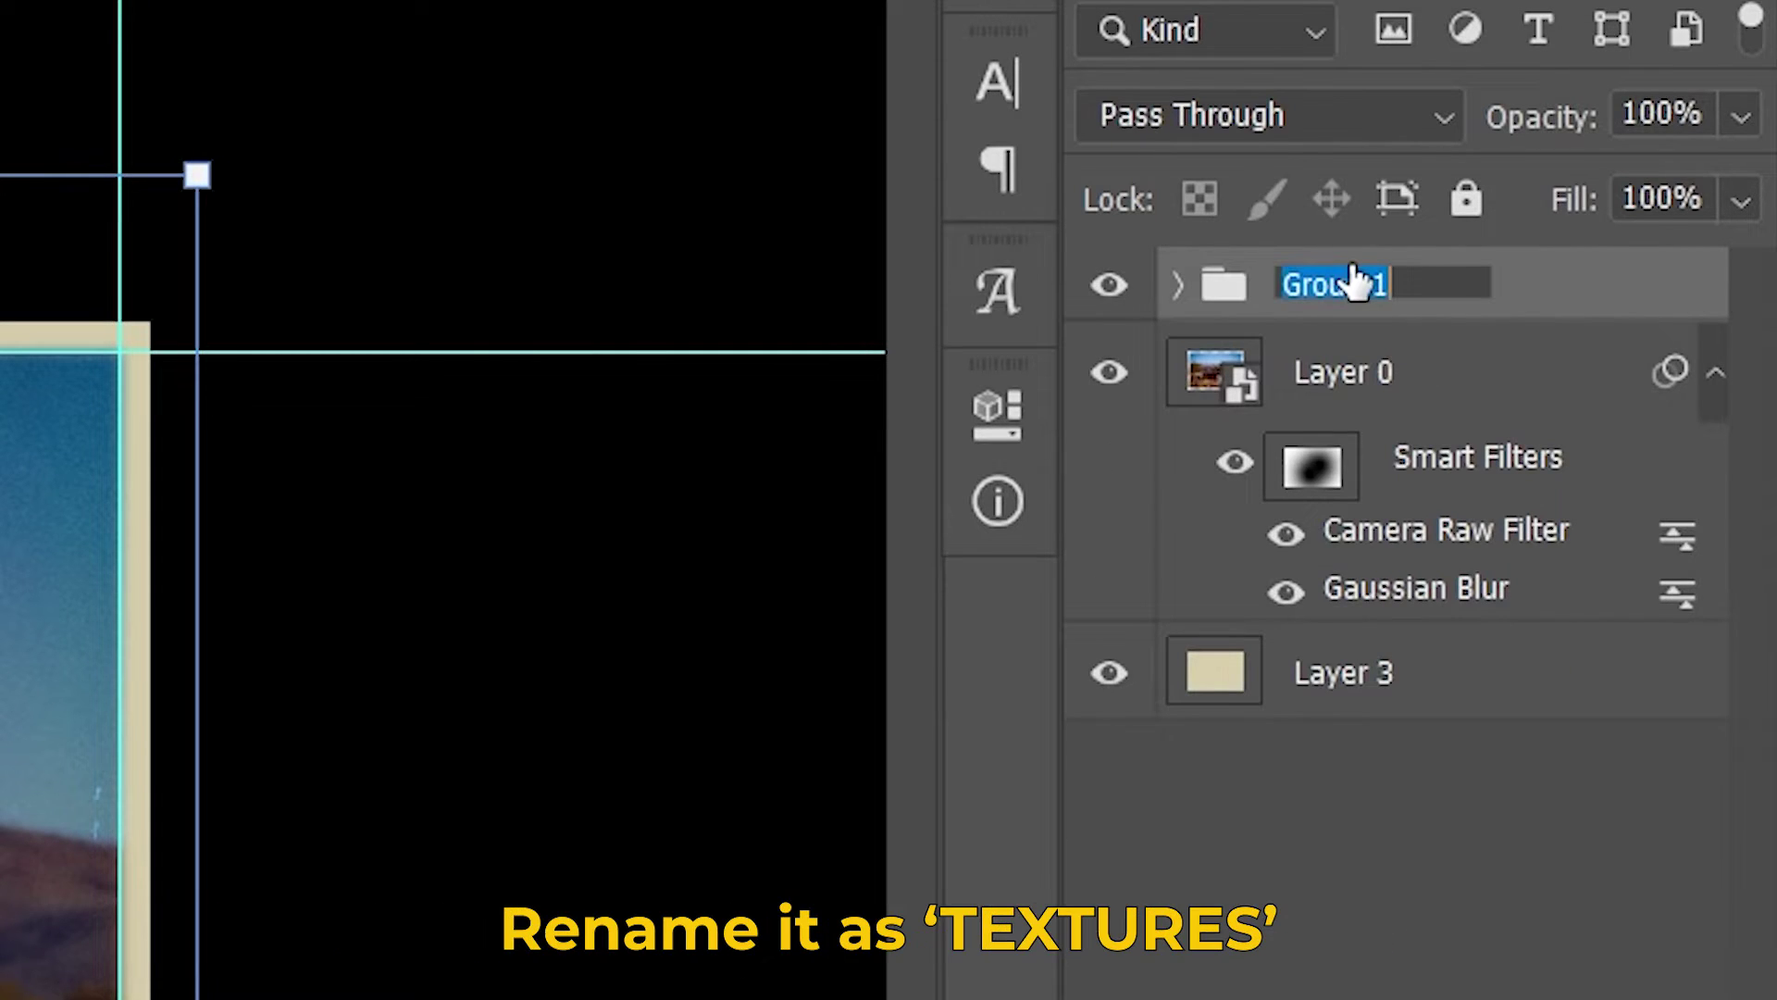
text(Textures)
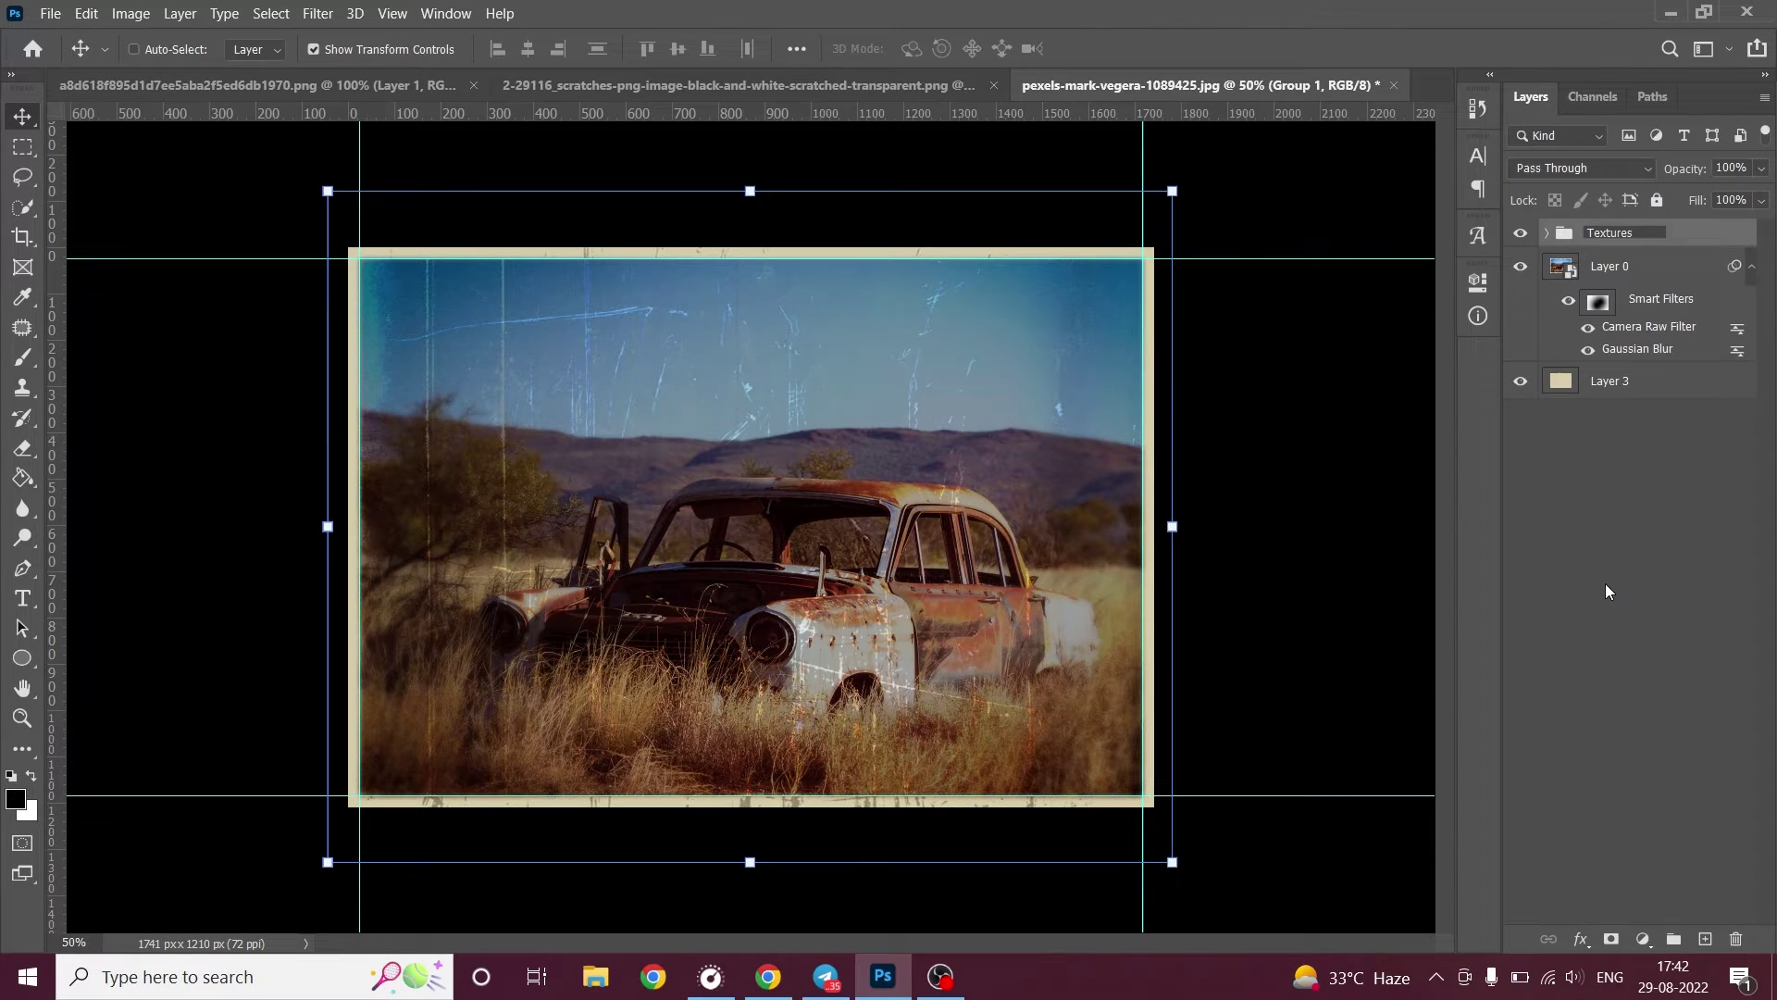
click(1604, 583)
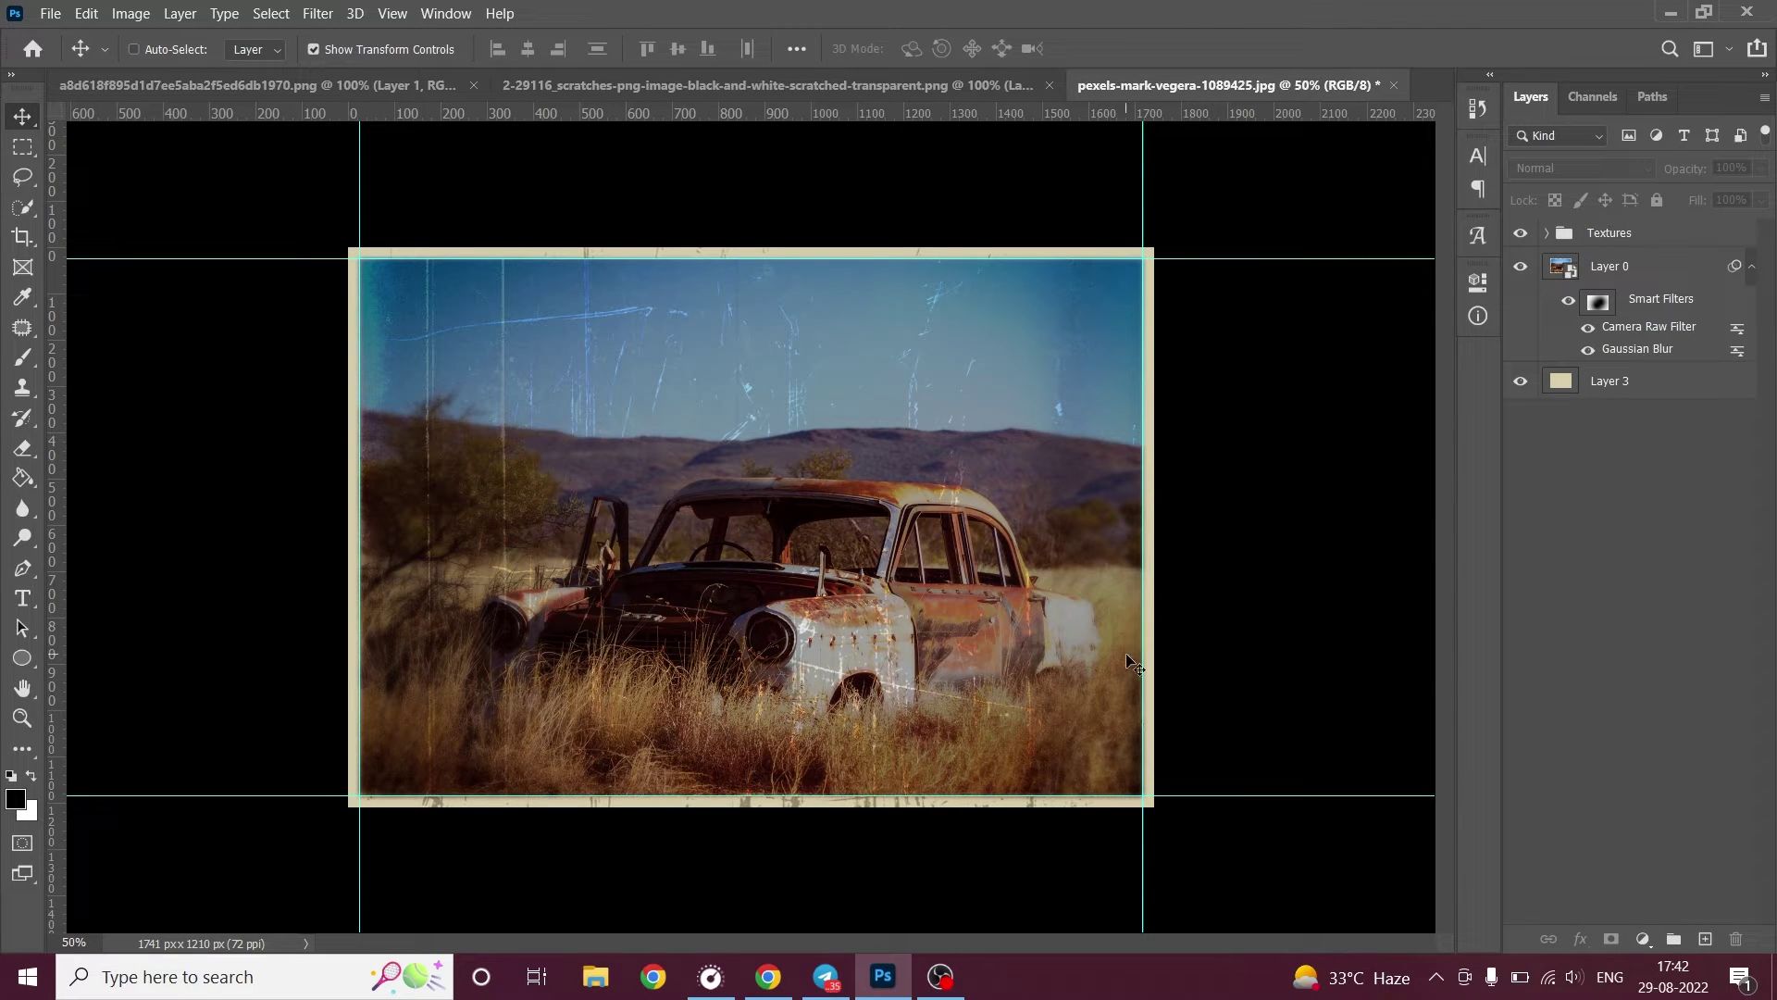
Hide the guides and inspect the edge between the photo and the beige border up close.
key(ctrl+semicolon)
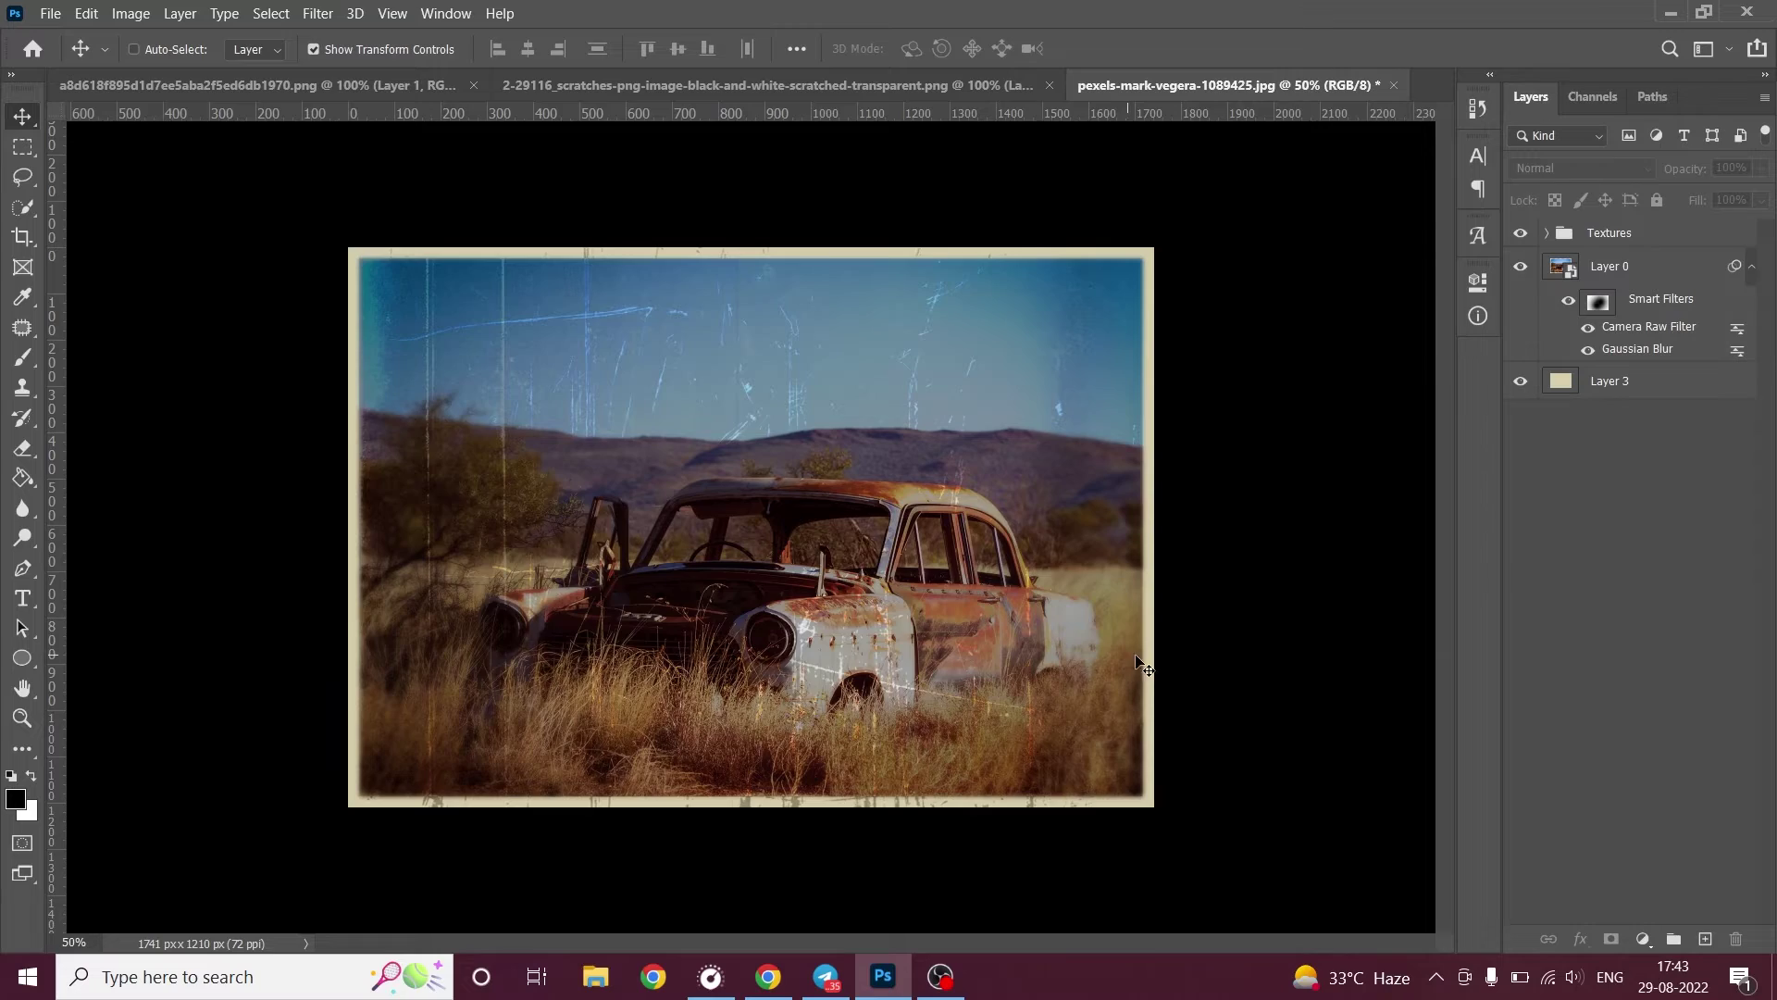
scroll(1142, 664, up, 5)
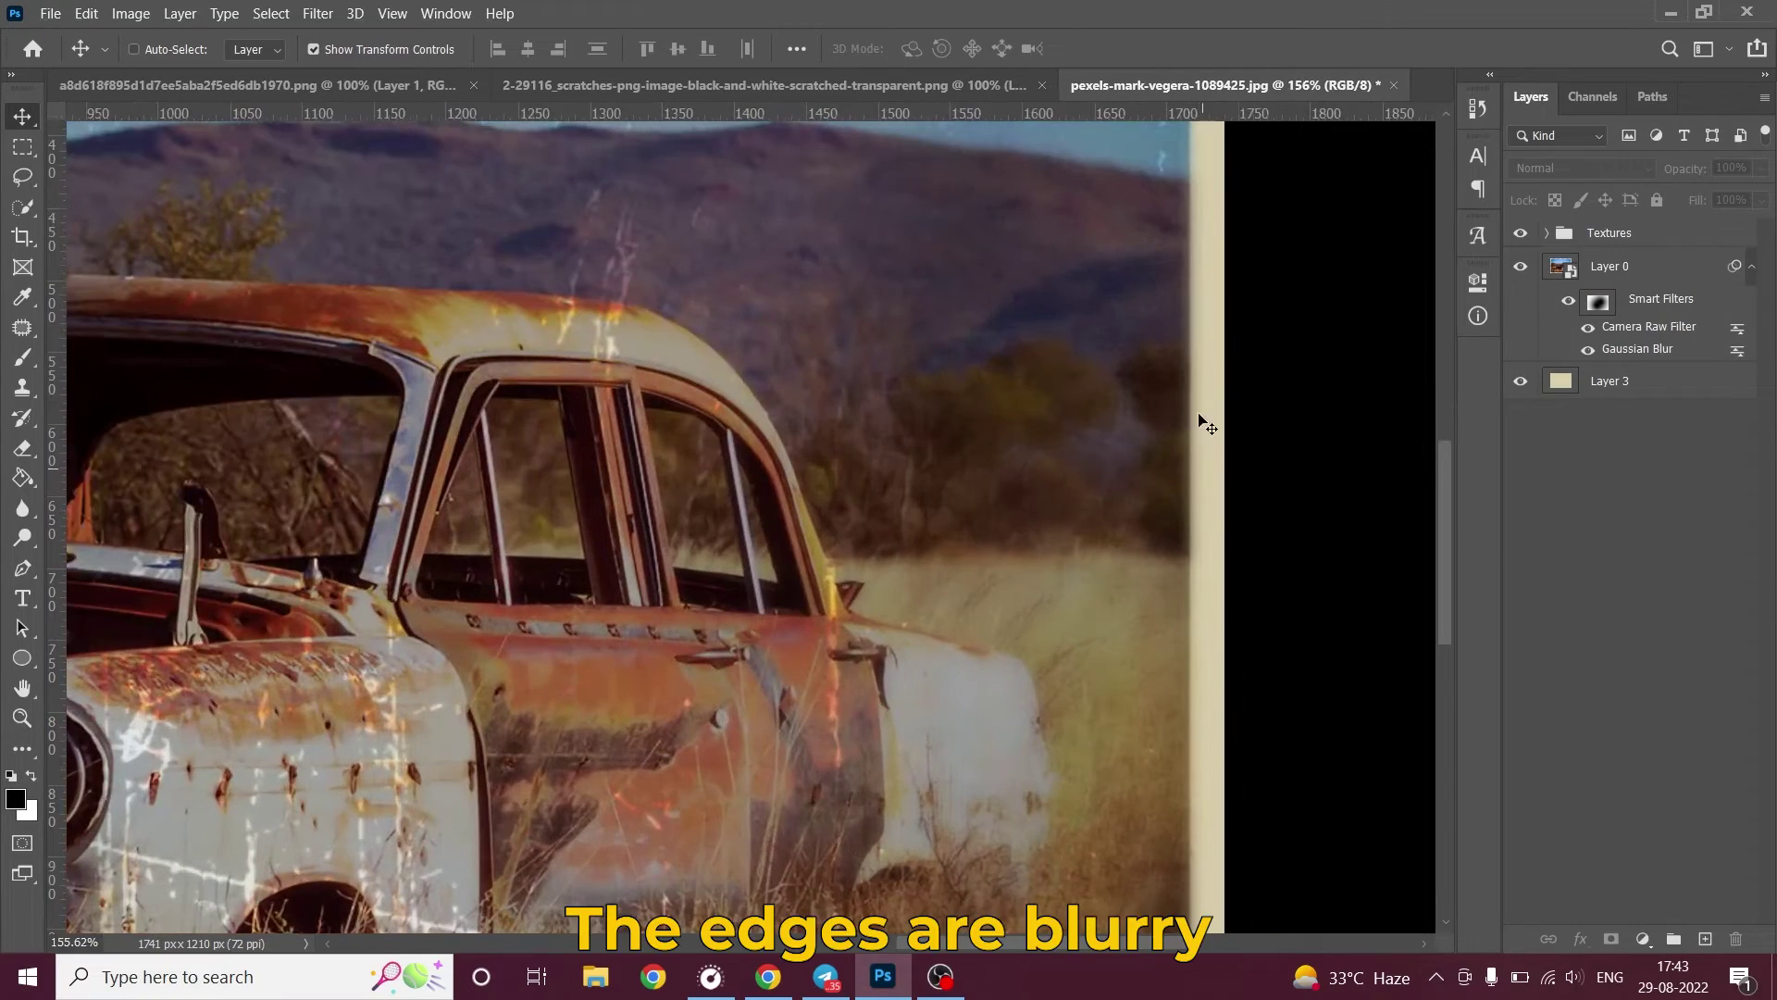
scroll(1092, 535, down, 5)
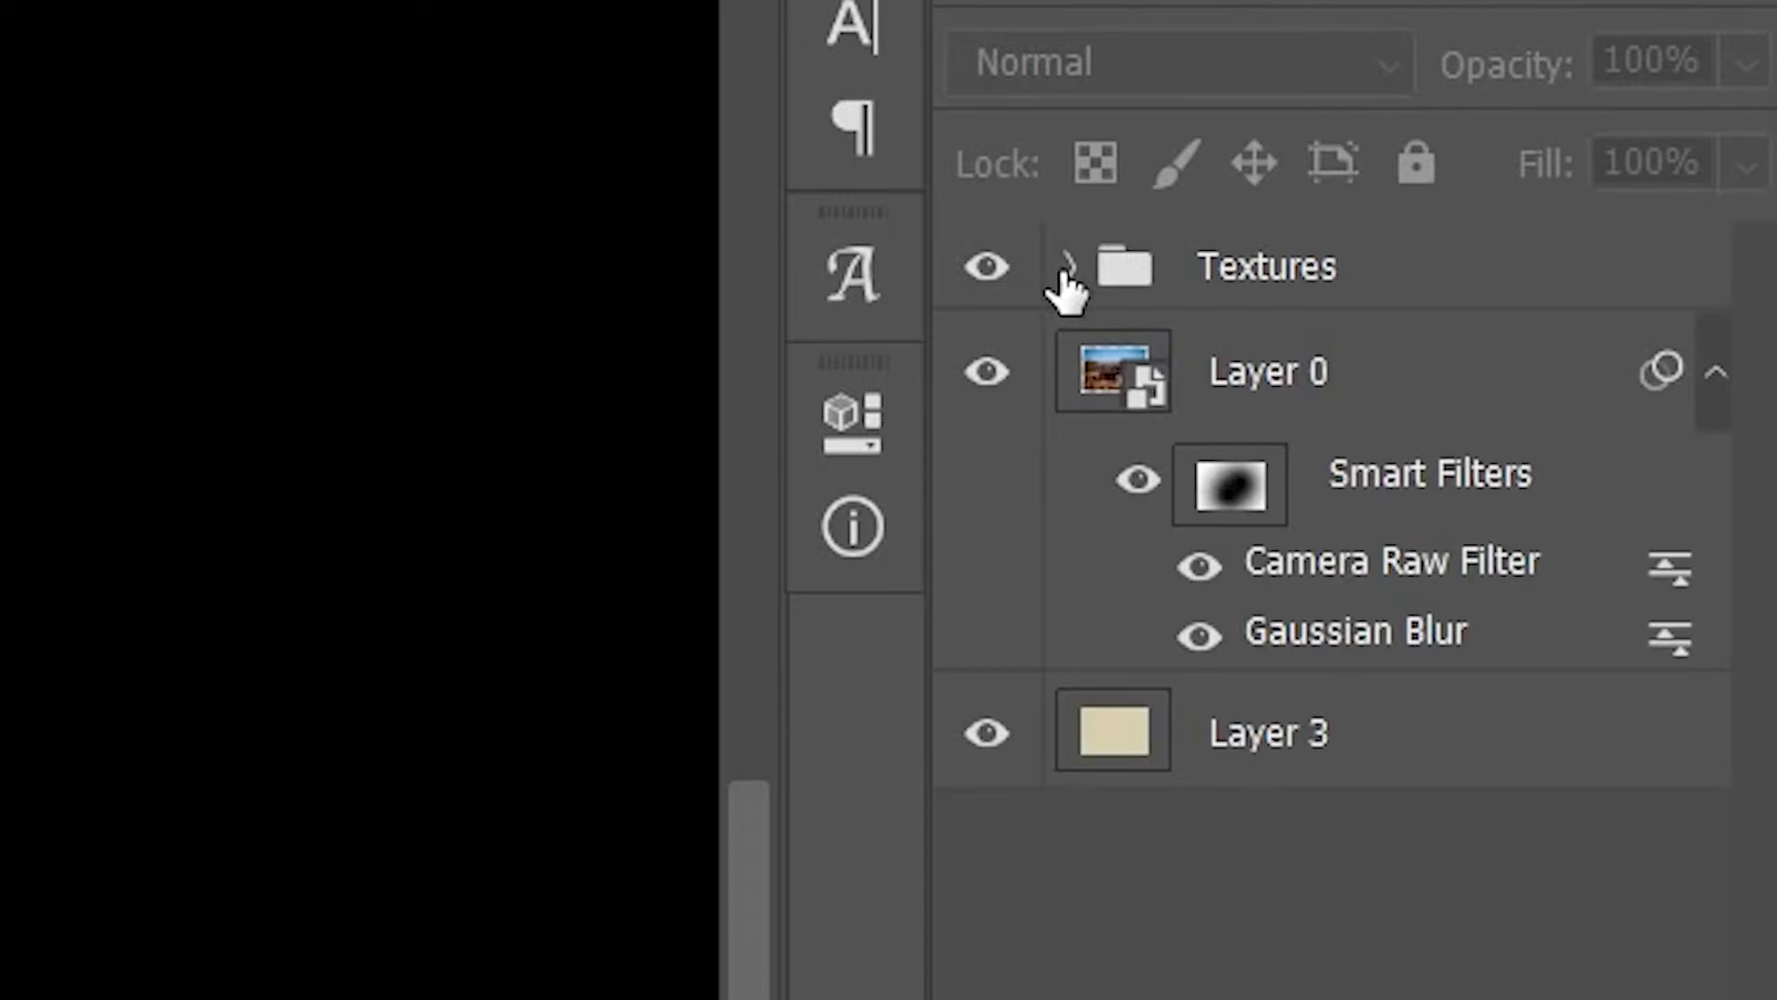
Copy the layer mask of Layer 2 copy in the Textures group onto Layer 0 and check the photo's edge.
click(1066, 268)
drag(1349, 373, 1342, 778)
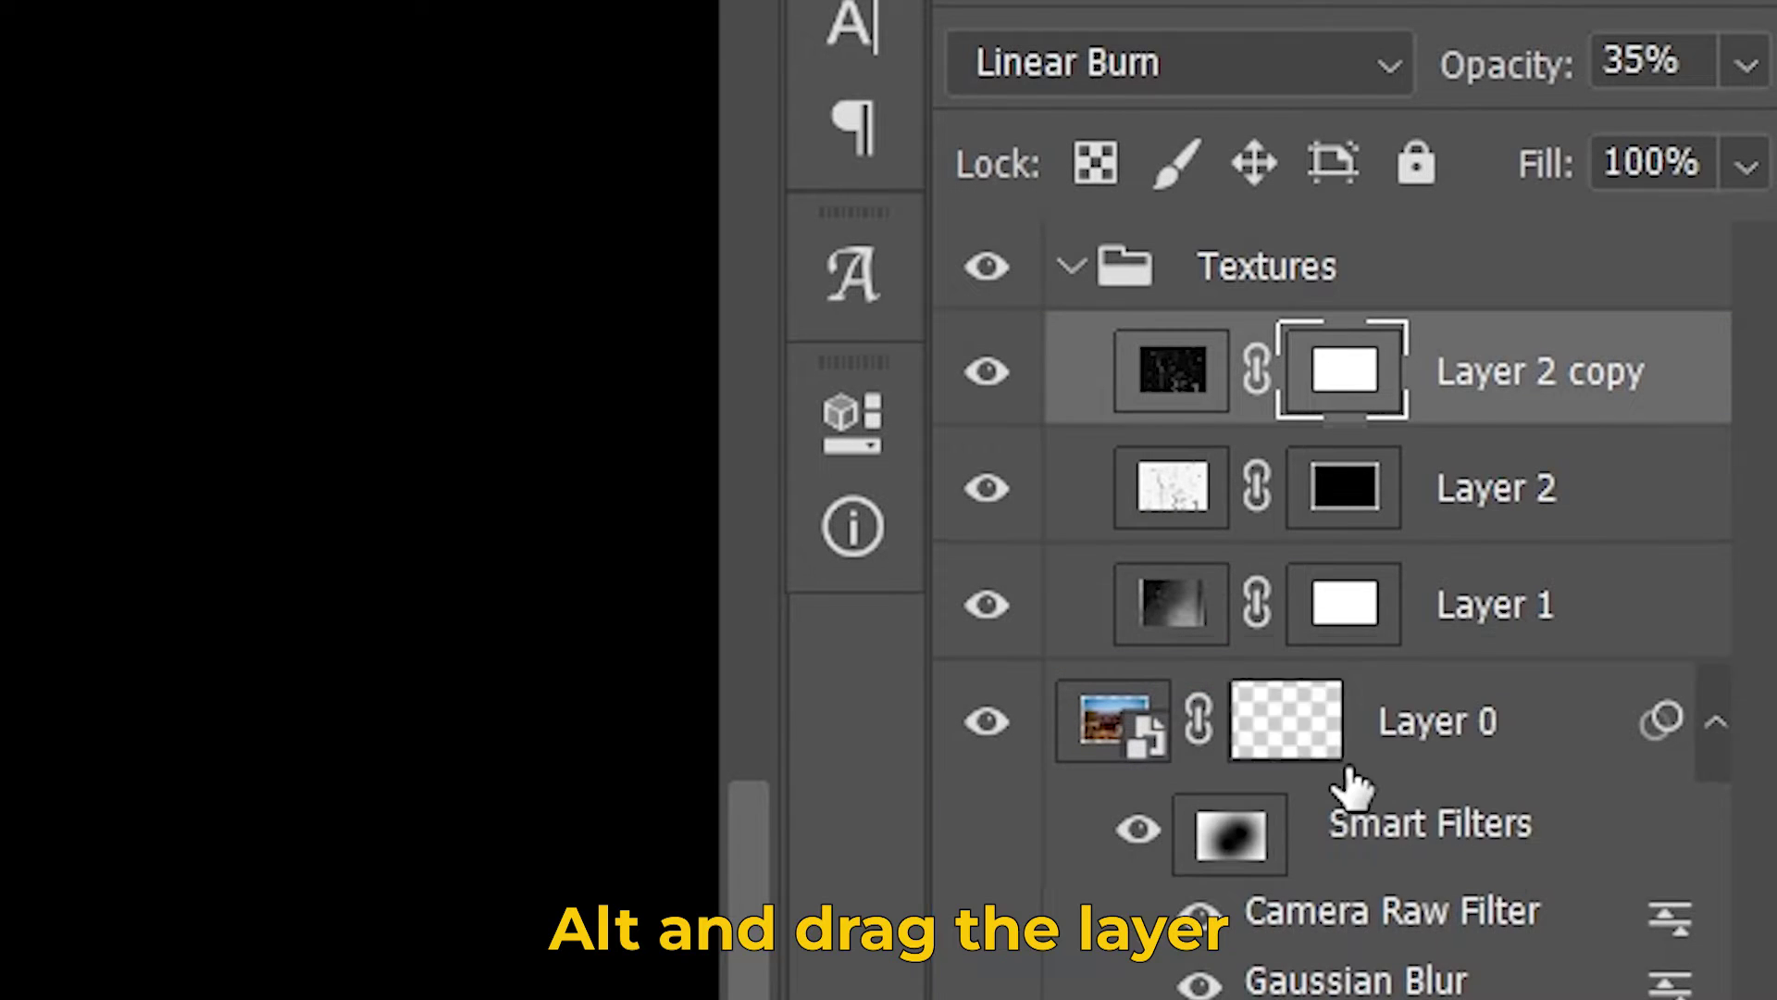
scroll(141, 933, up, 4)
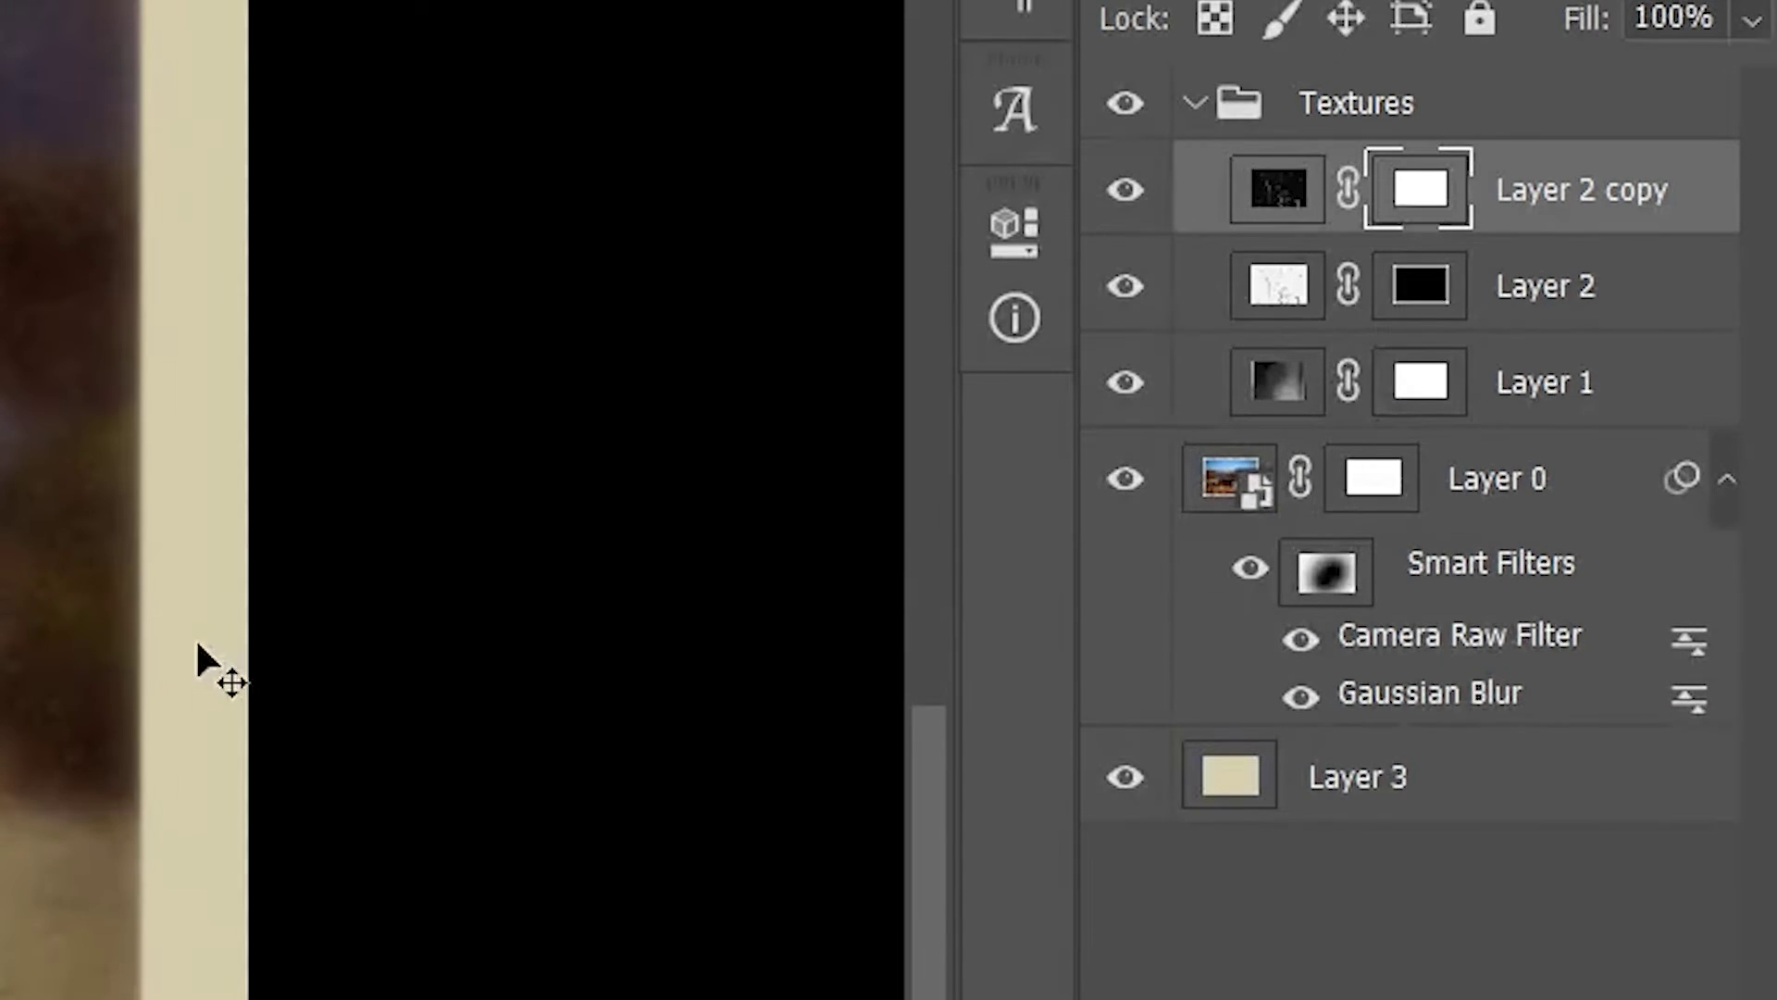
scroll(163, 851, down, 5)
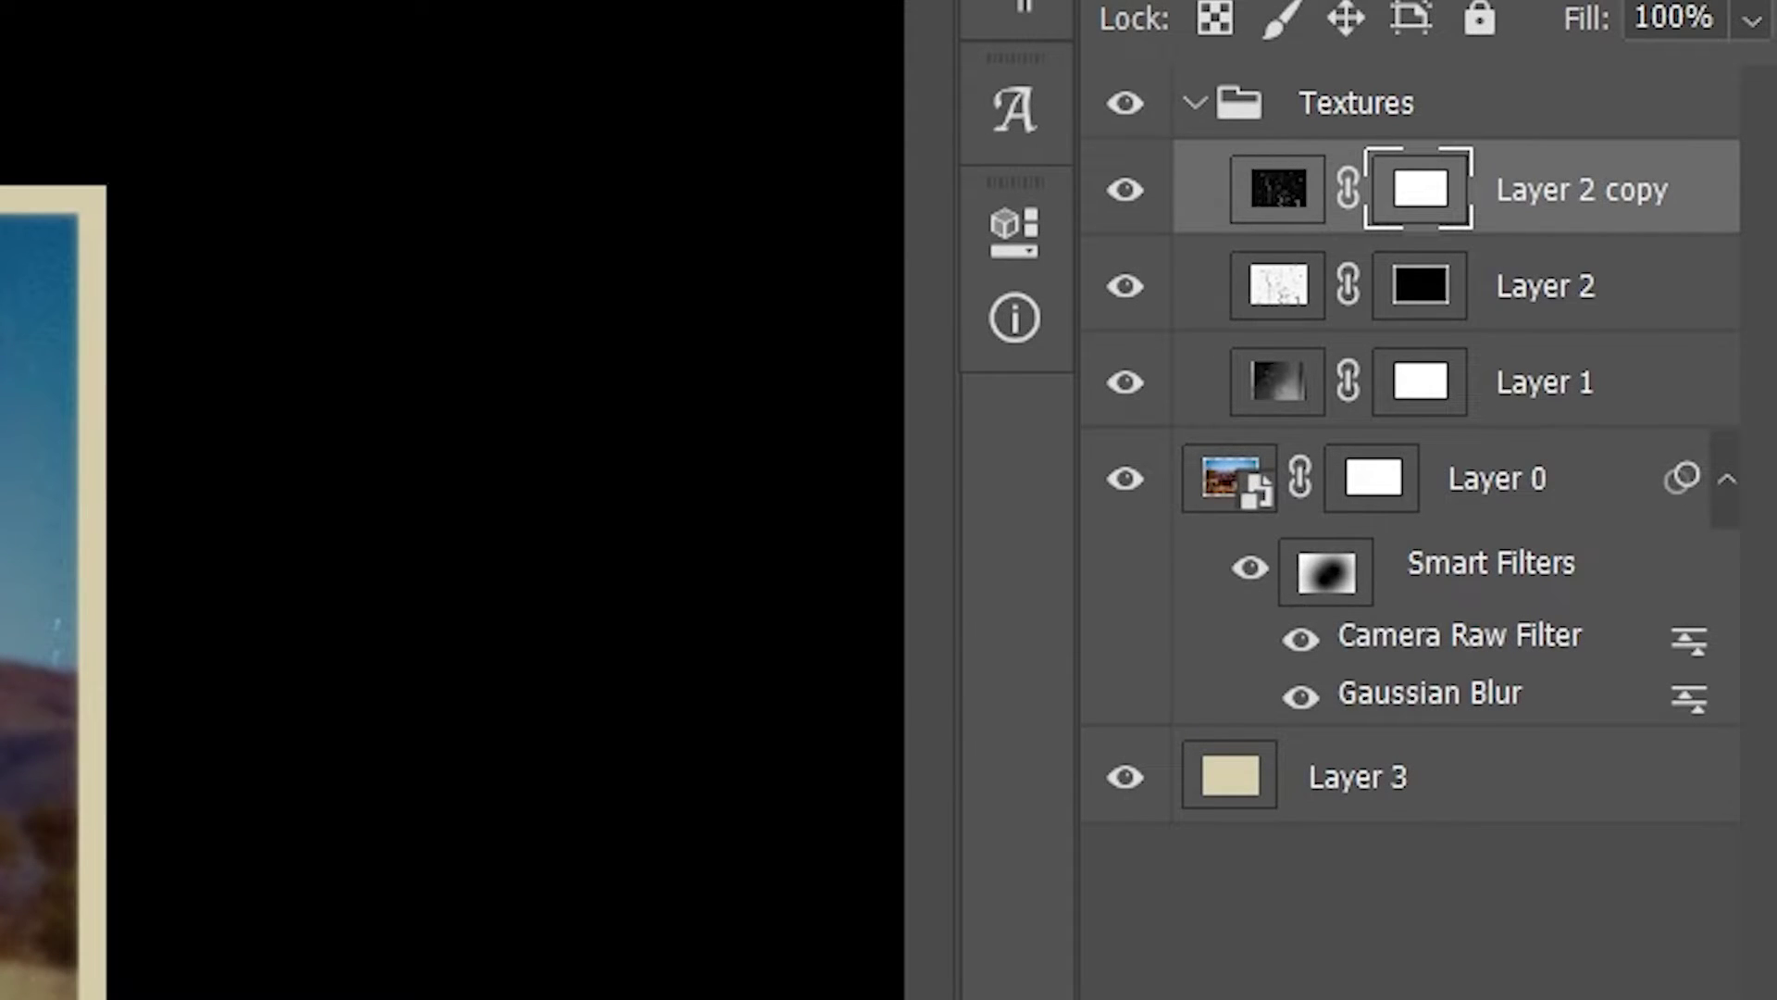
Collapse the Textures group and add a Curves adjustment layer above Layer 0, clipped to it.
click(1499, 491)
click(1196, 103)
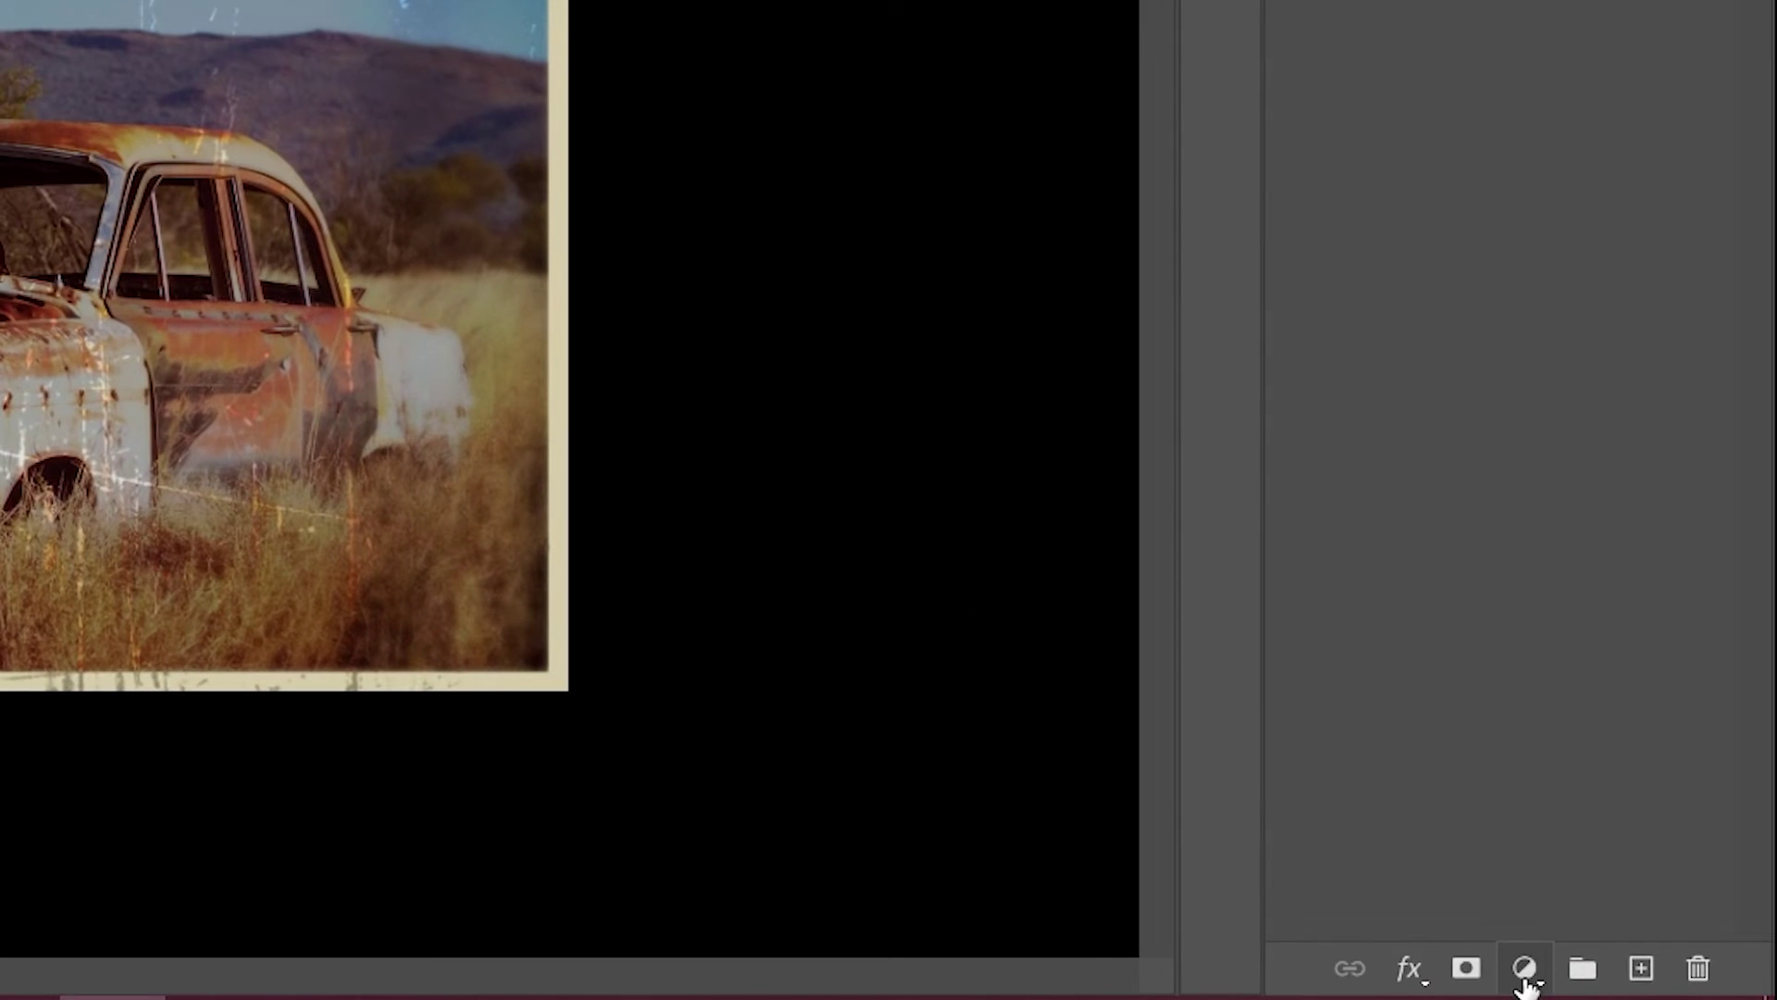
click(1538, 972)
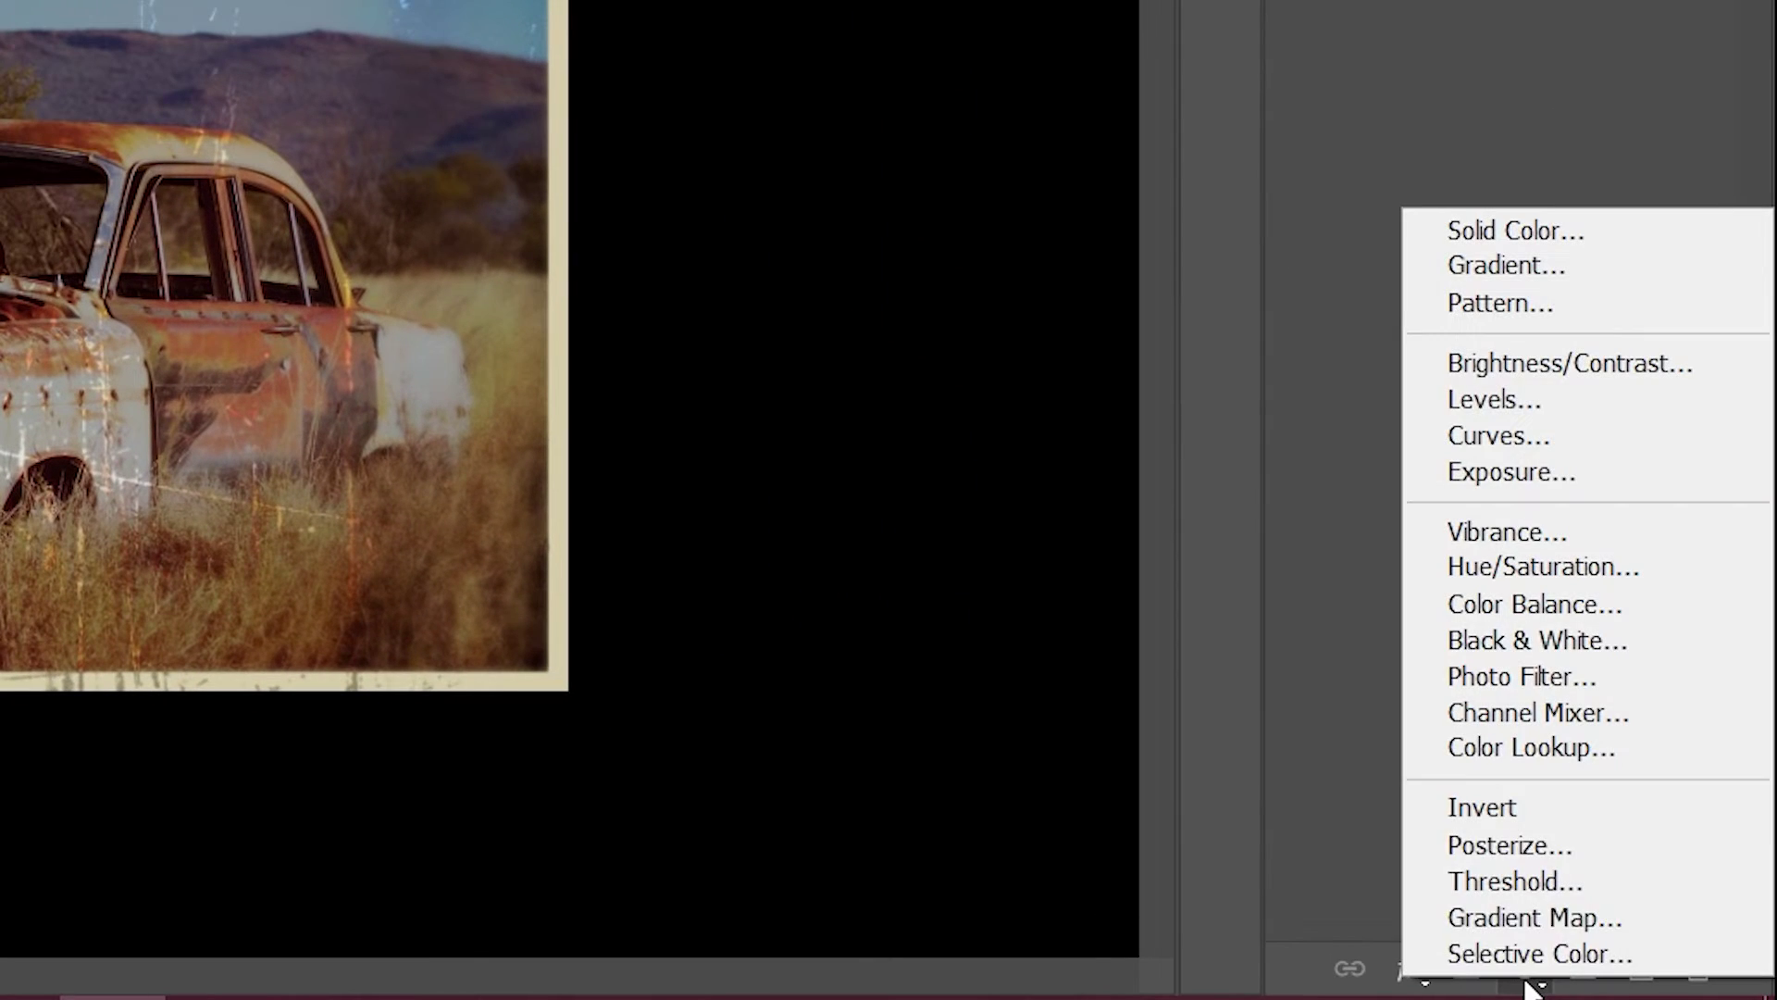
click(1500, 435)
right_click(1644, 115)
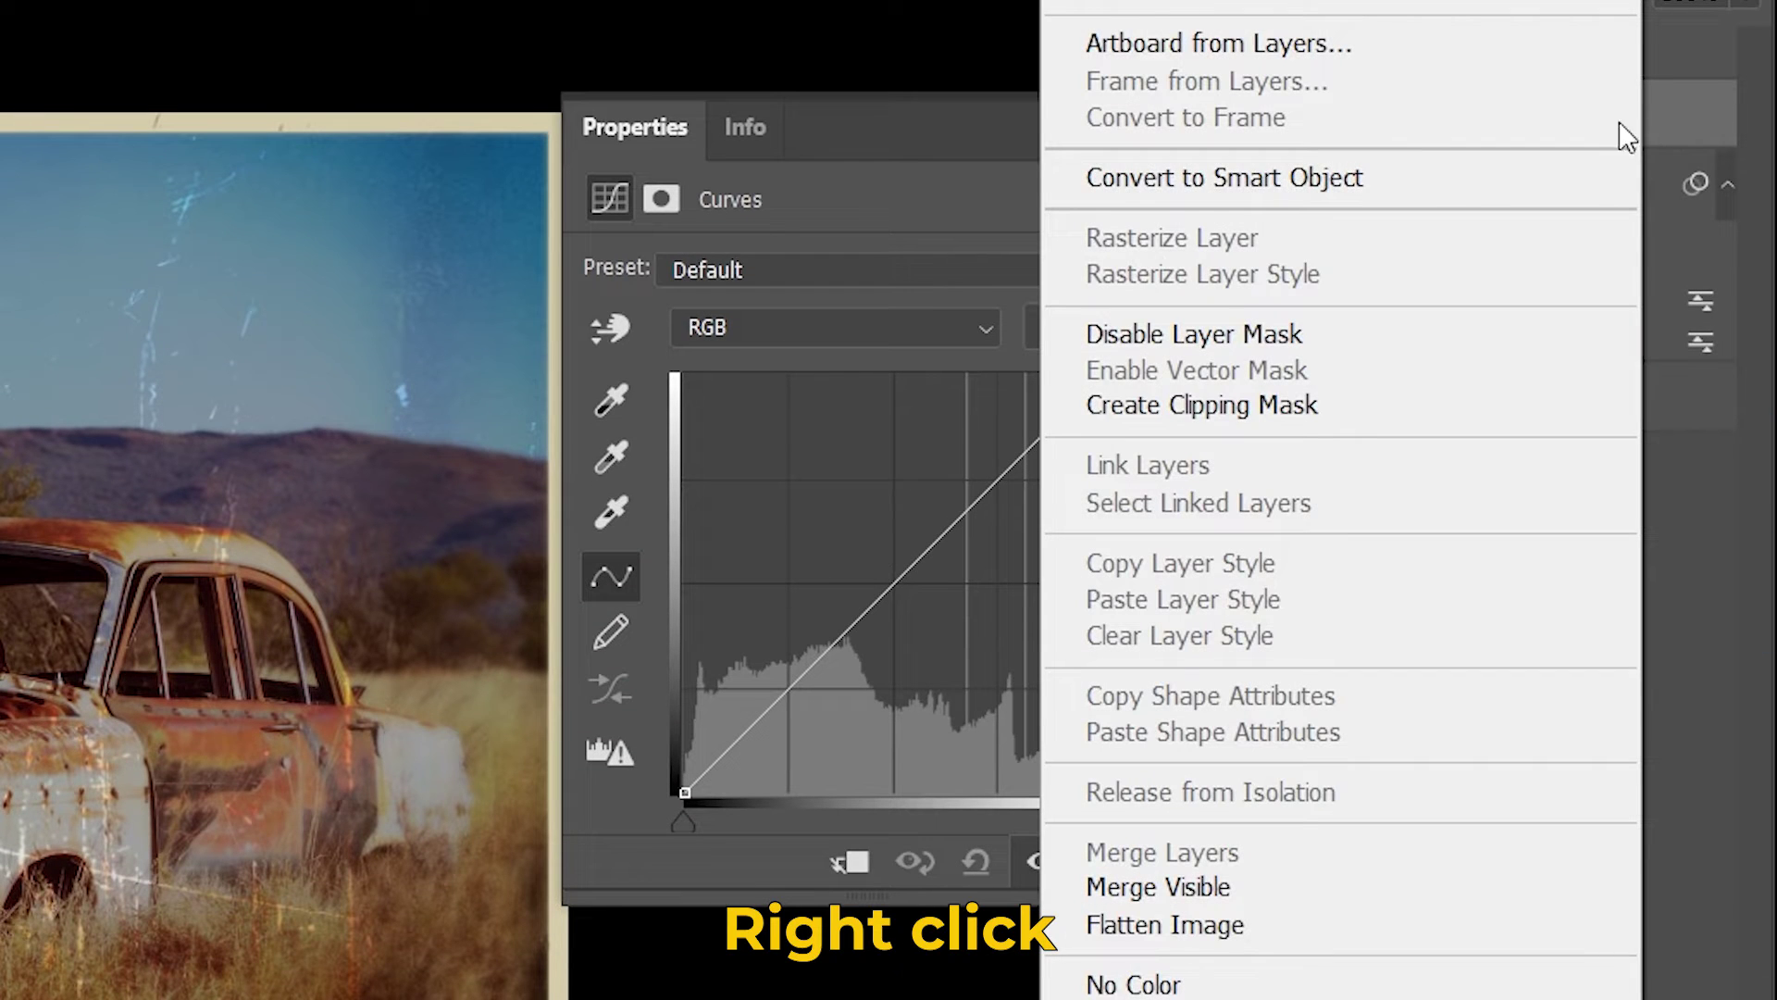
click(1320, 413)
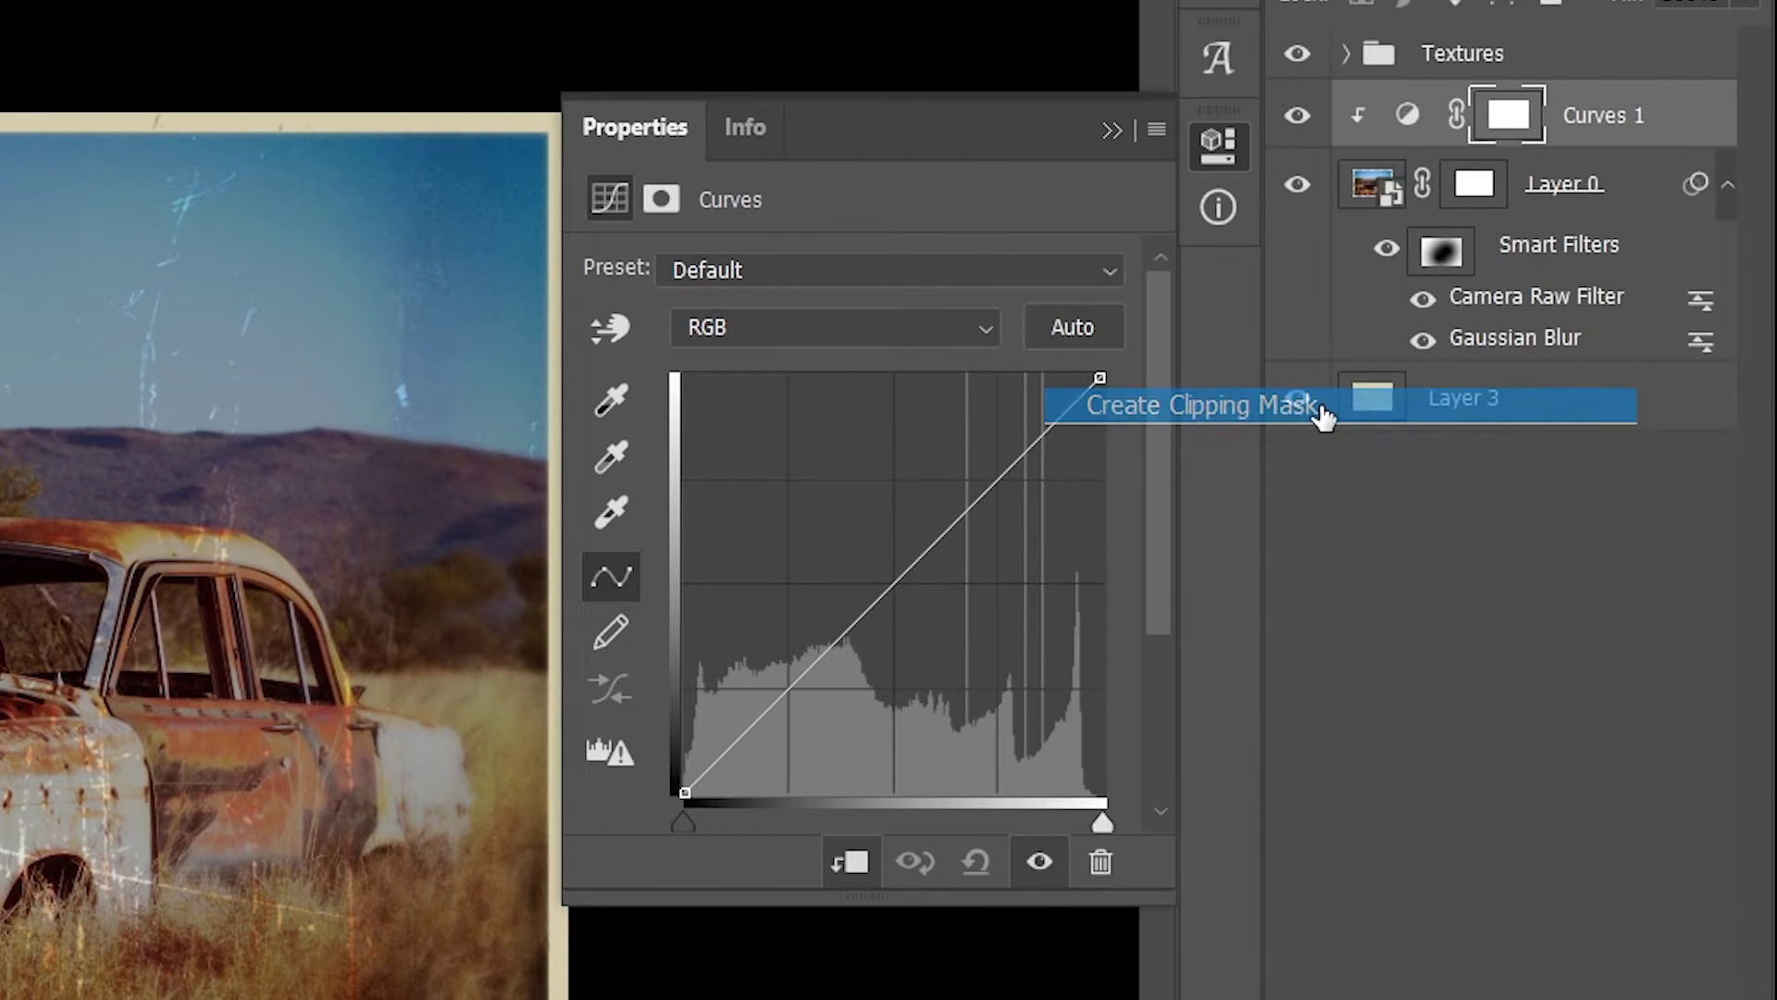
Shape the Red channel curve into an S by lifting the highlights and lowering the shadows.
click(791, 326)
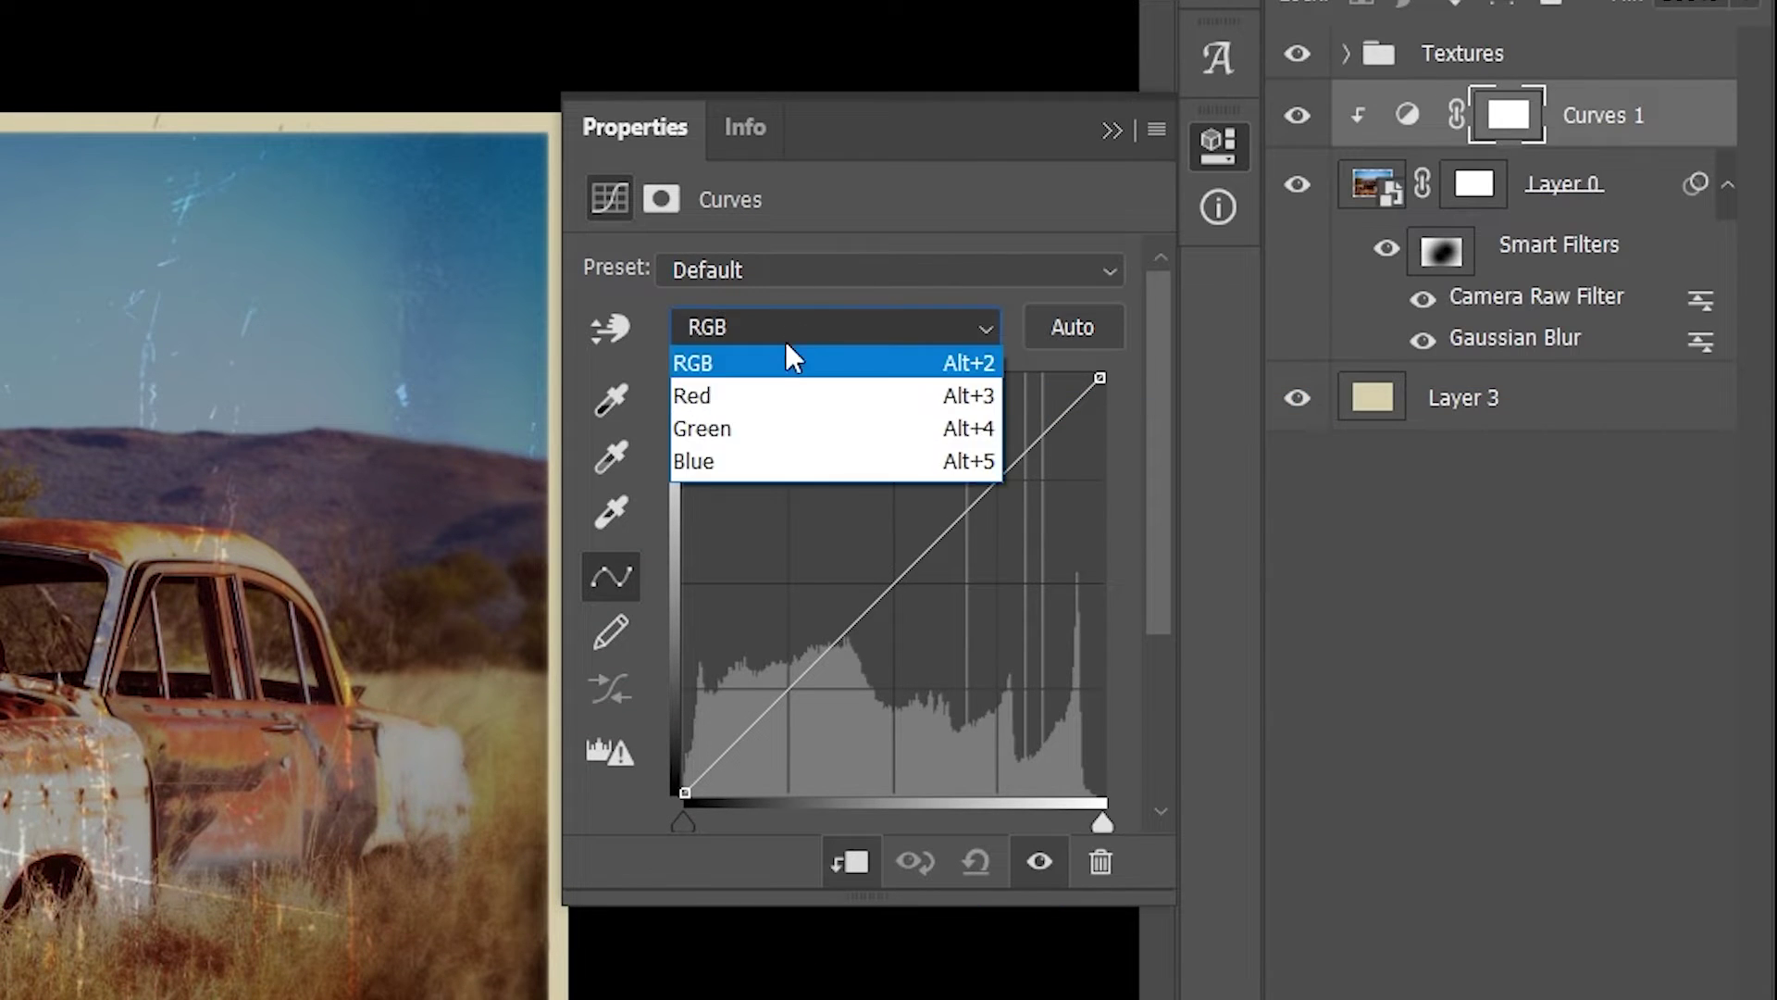
click(785, 400)
drag(904, 603, 879, 524)
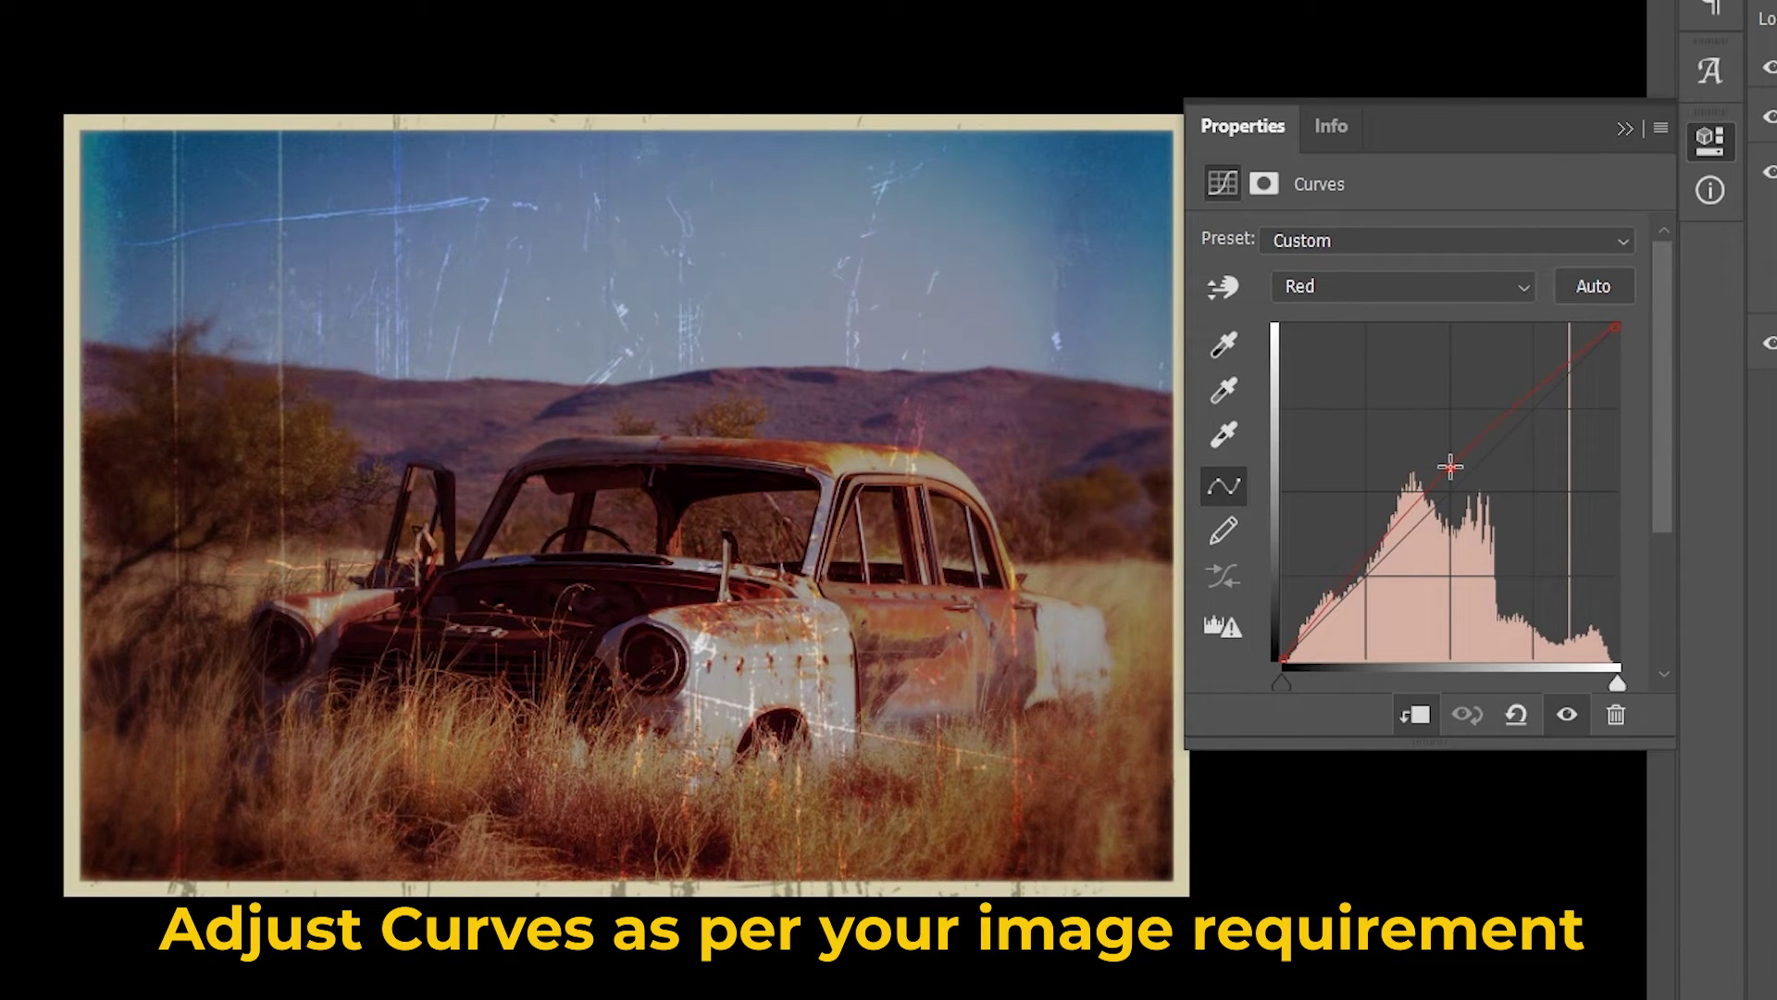
drag(1451, 465, 1522, 400)
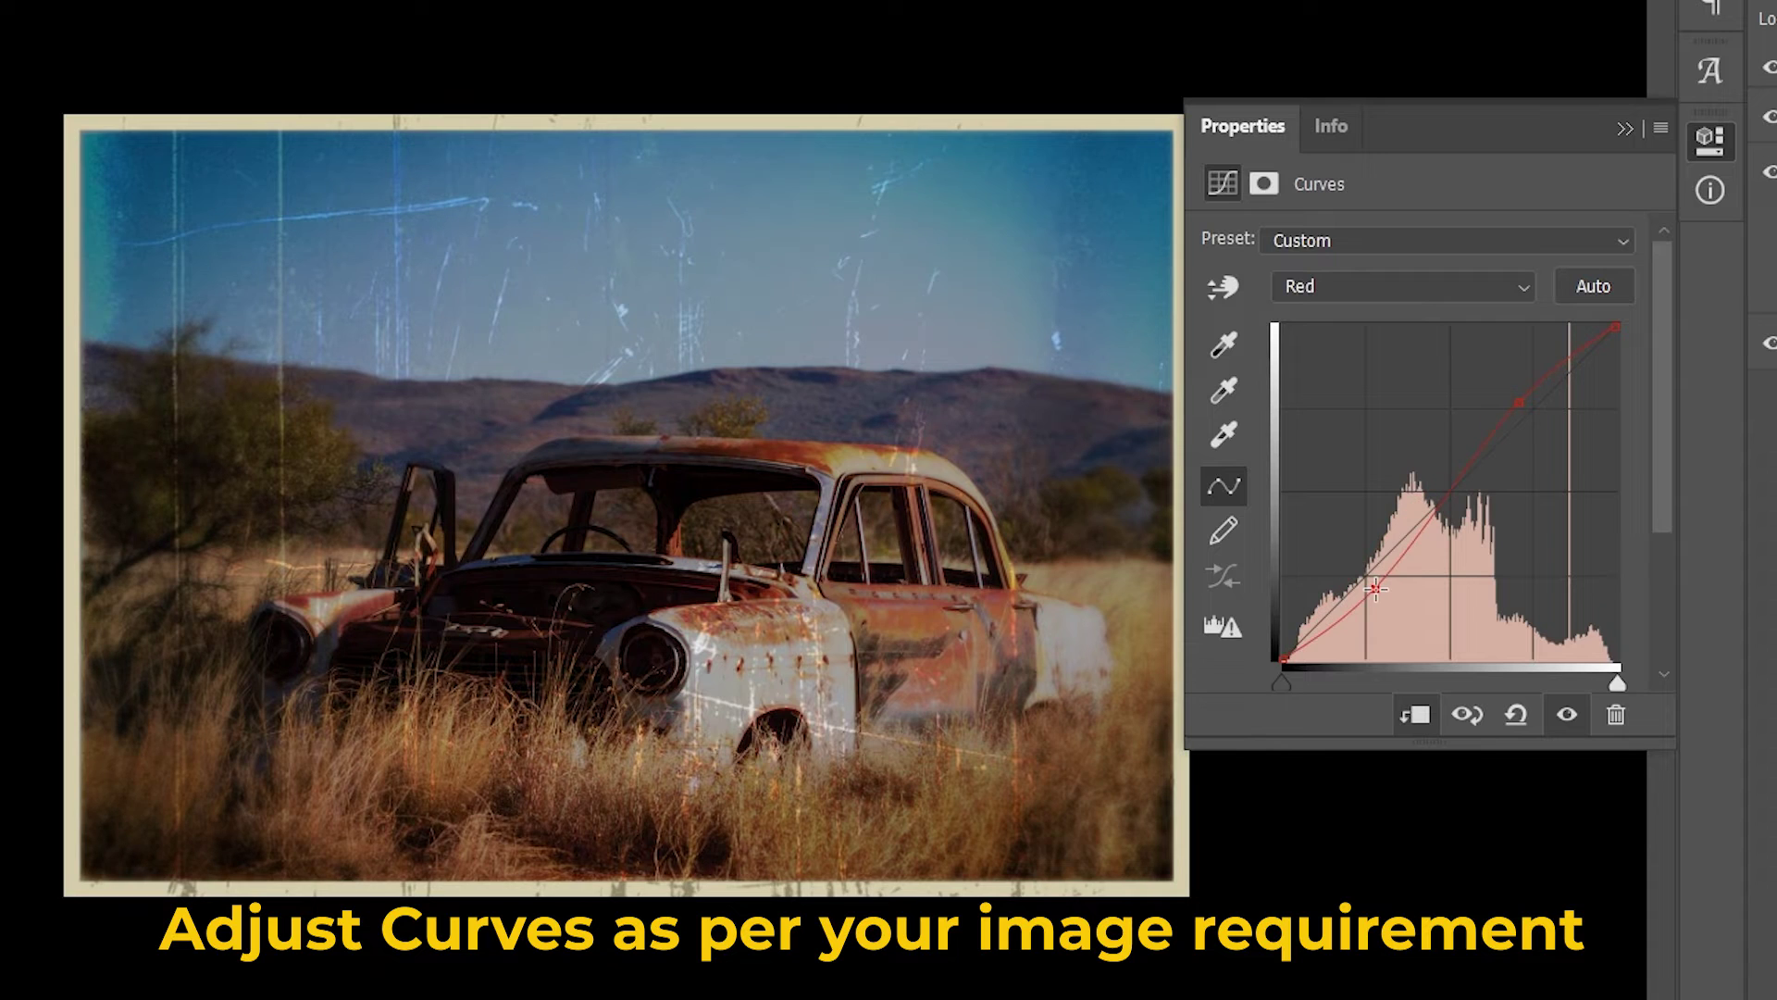
Shape the Green channel curve into an S with lowered shadows and raised highlights.
click(1518, 296)
click(1444, 354)
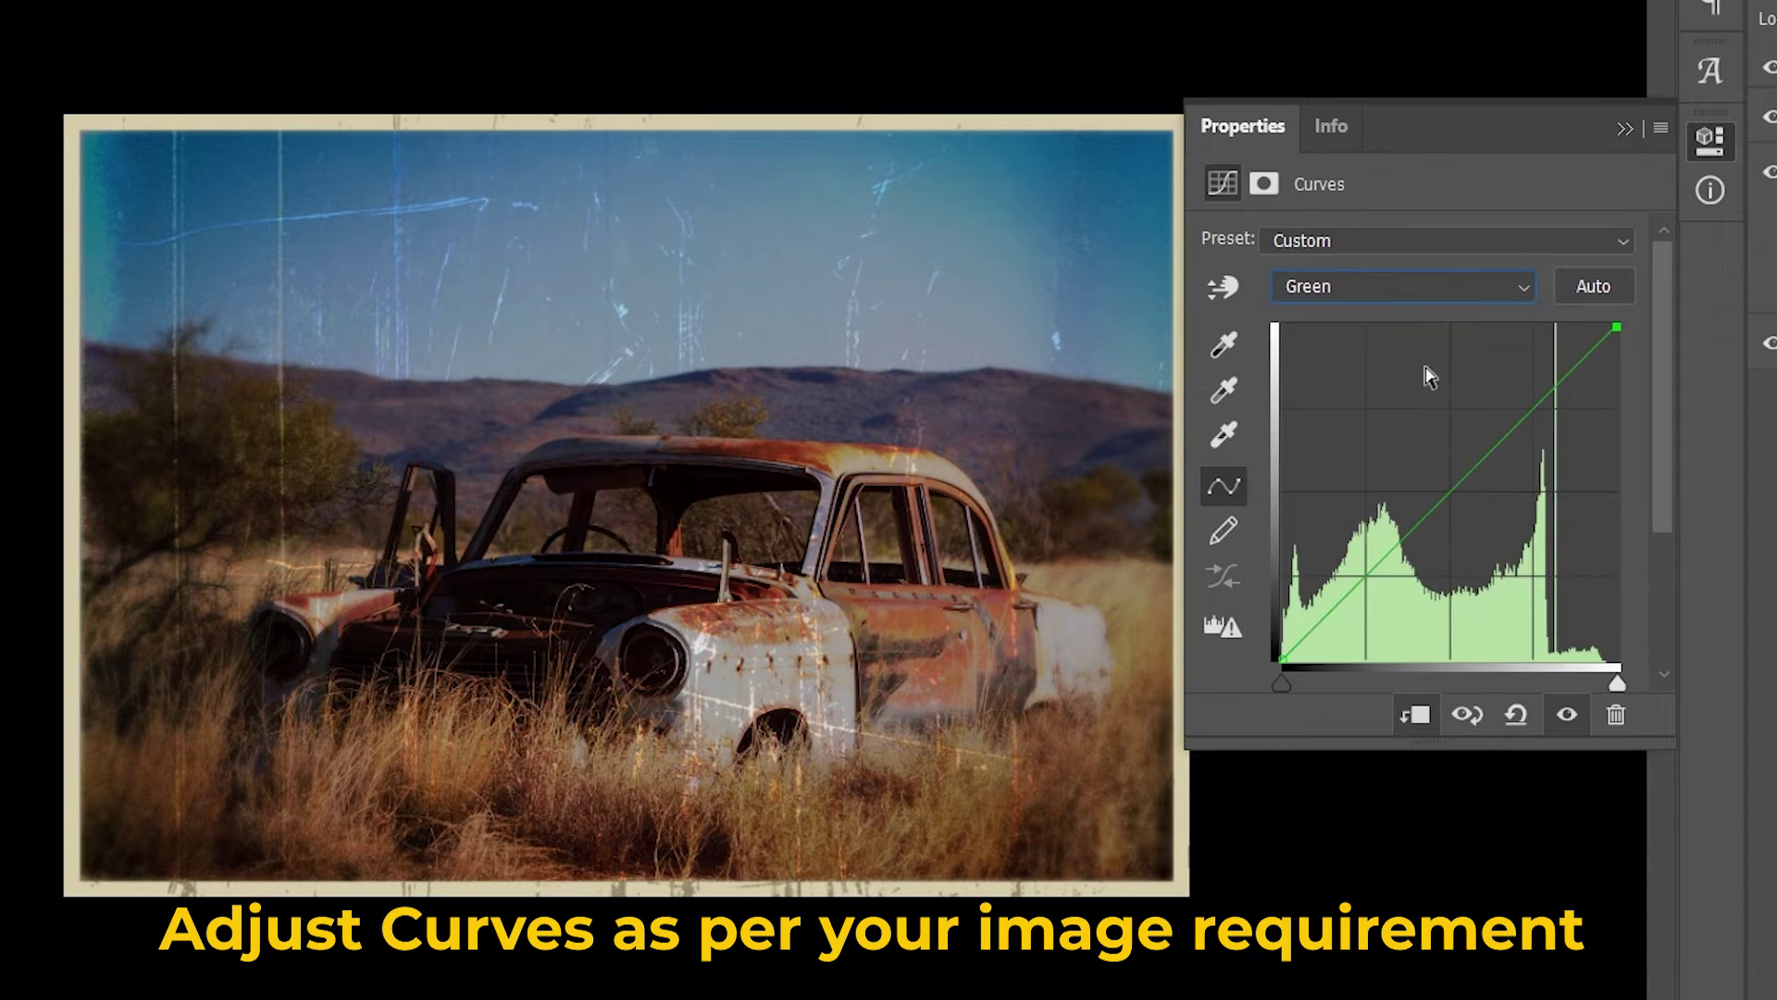
drag(1362, 580, 1376, 592)
drag(1522, 449, 1524, 399)
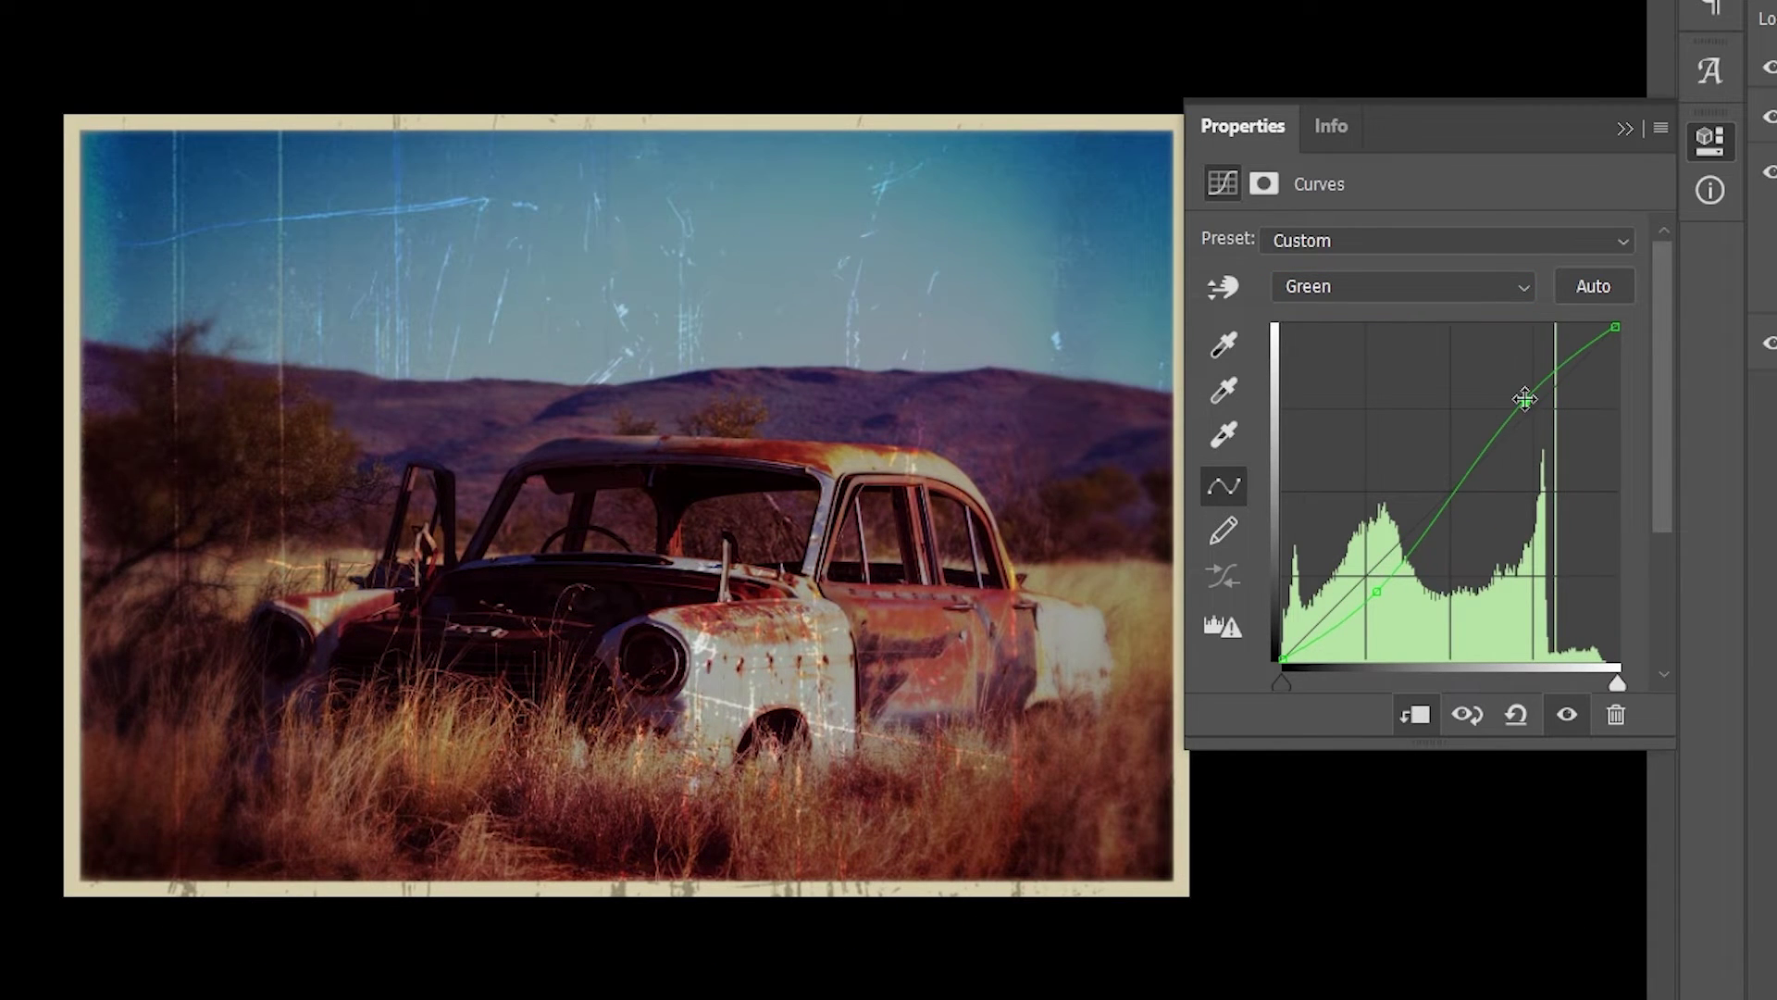
Adjust the Blue channel curve by lowering its midtones and lifting its highlights.
click(1455, 291)
click(1413, 400)
drag(1469, 523, 1471, 519)
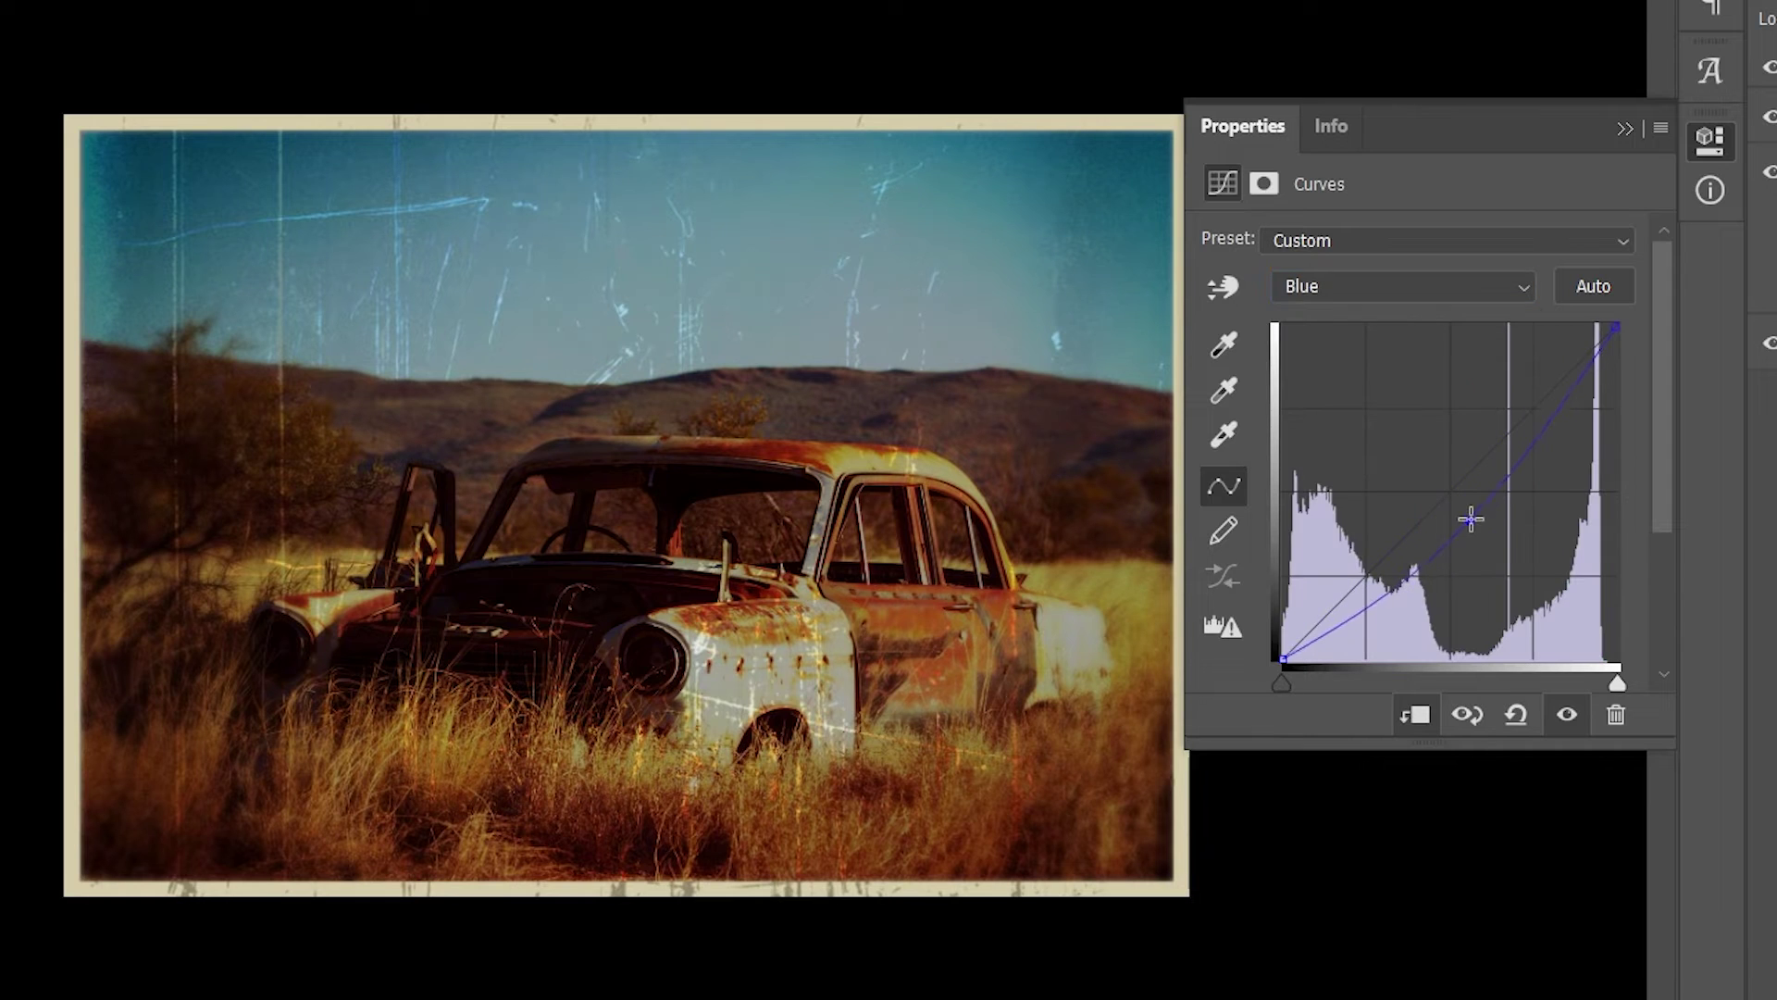
Raise the midtones of the composite RGB curve to brighten the photo, and close the curve settings.
click(1402, 286)
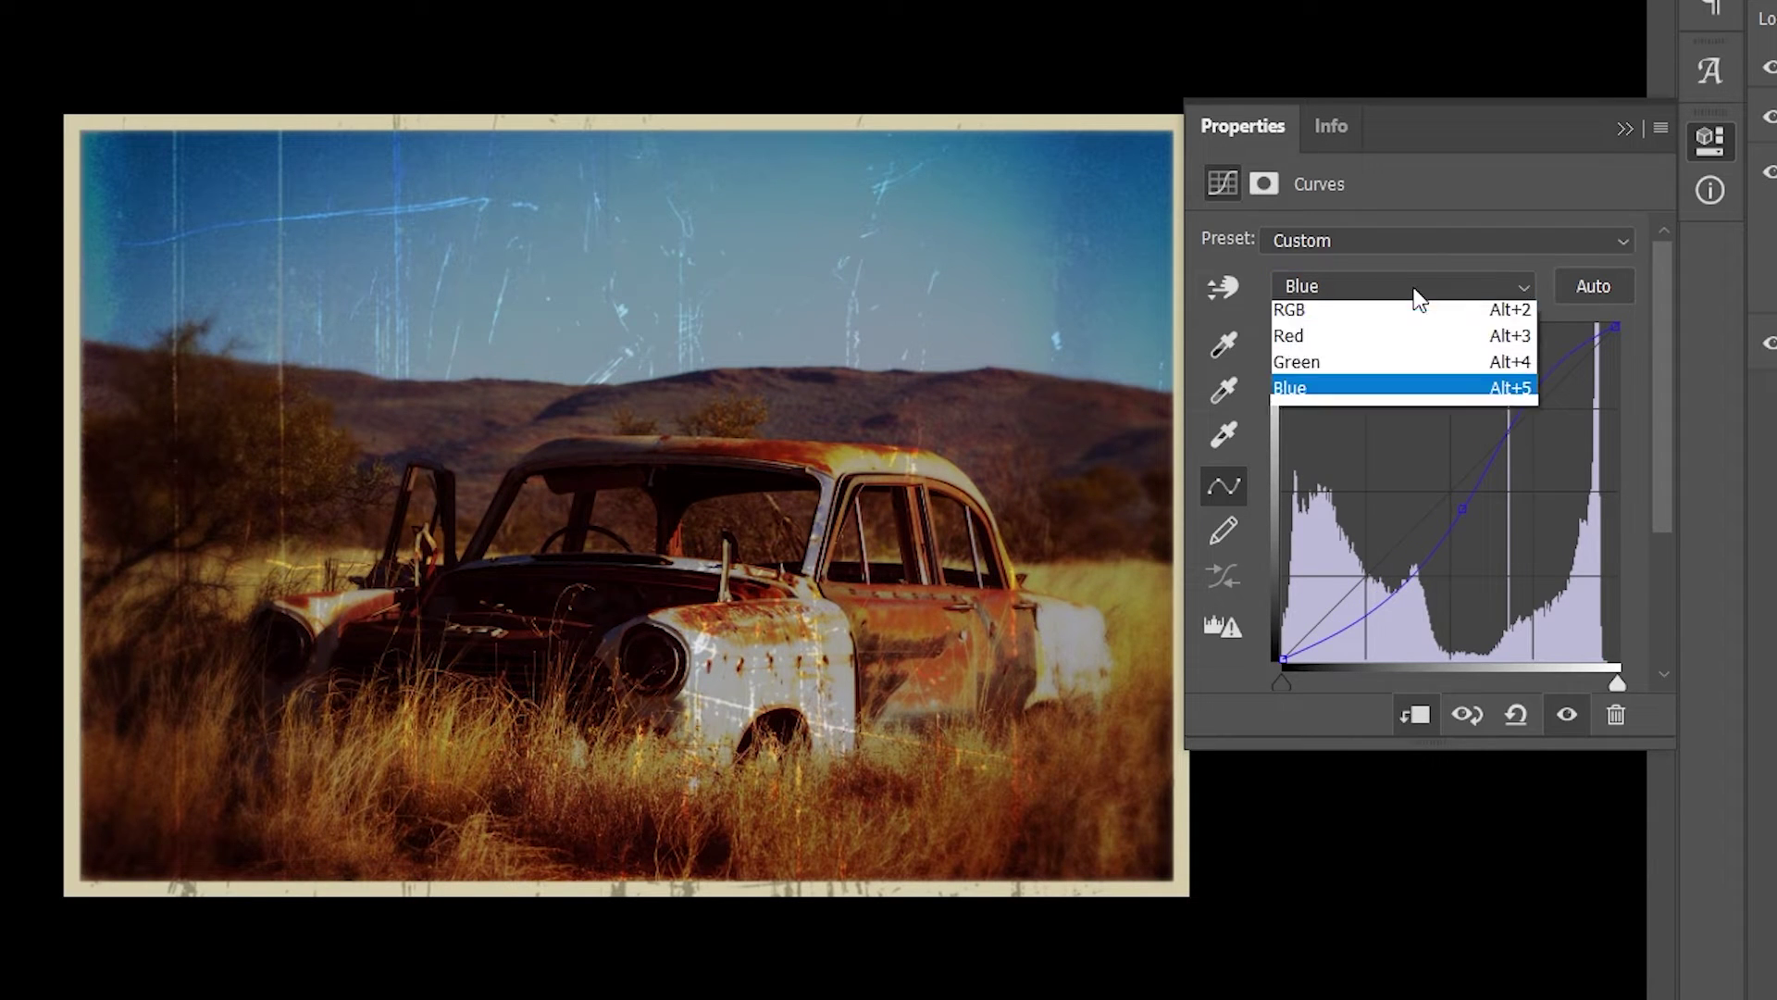
click(1329, 305)
mouse_move(1468, 484)
mouse_down()
mouse_move(1475, 516)
mouse_move(1452, 437)
mouse_move(1457, 457)
mouse_up()
click(1624, 128)
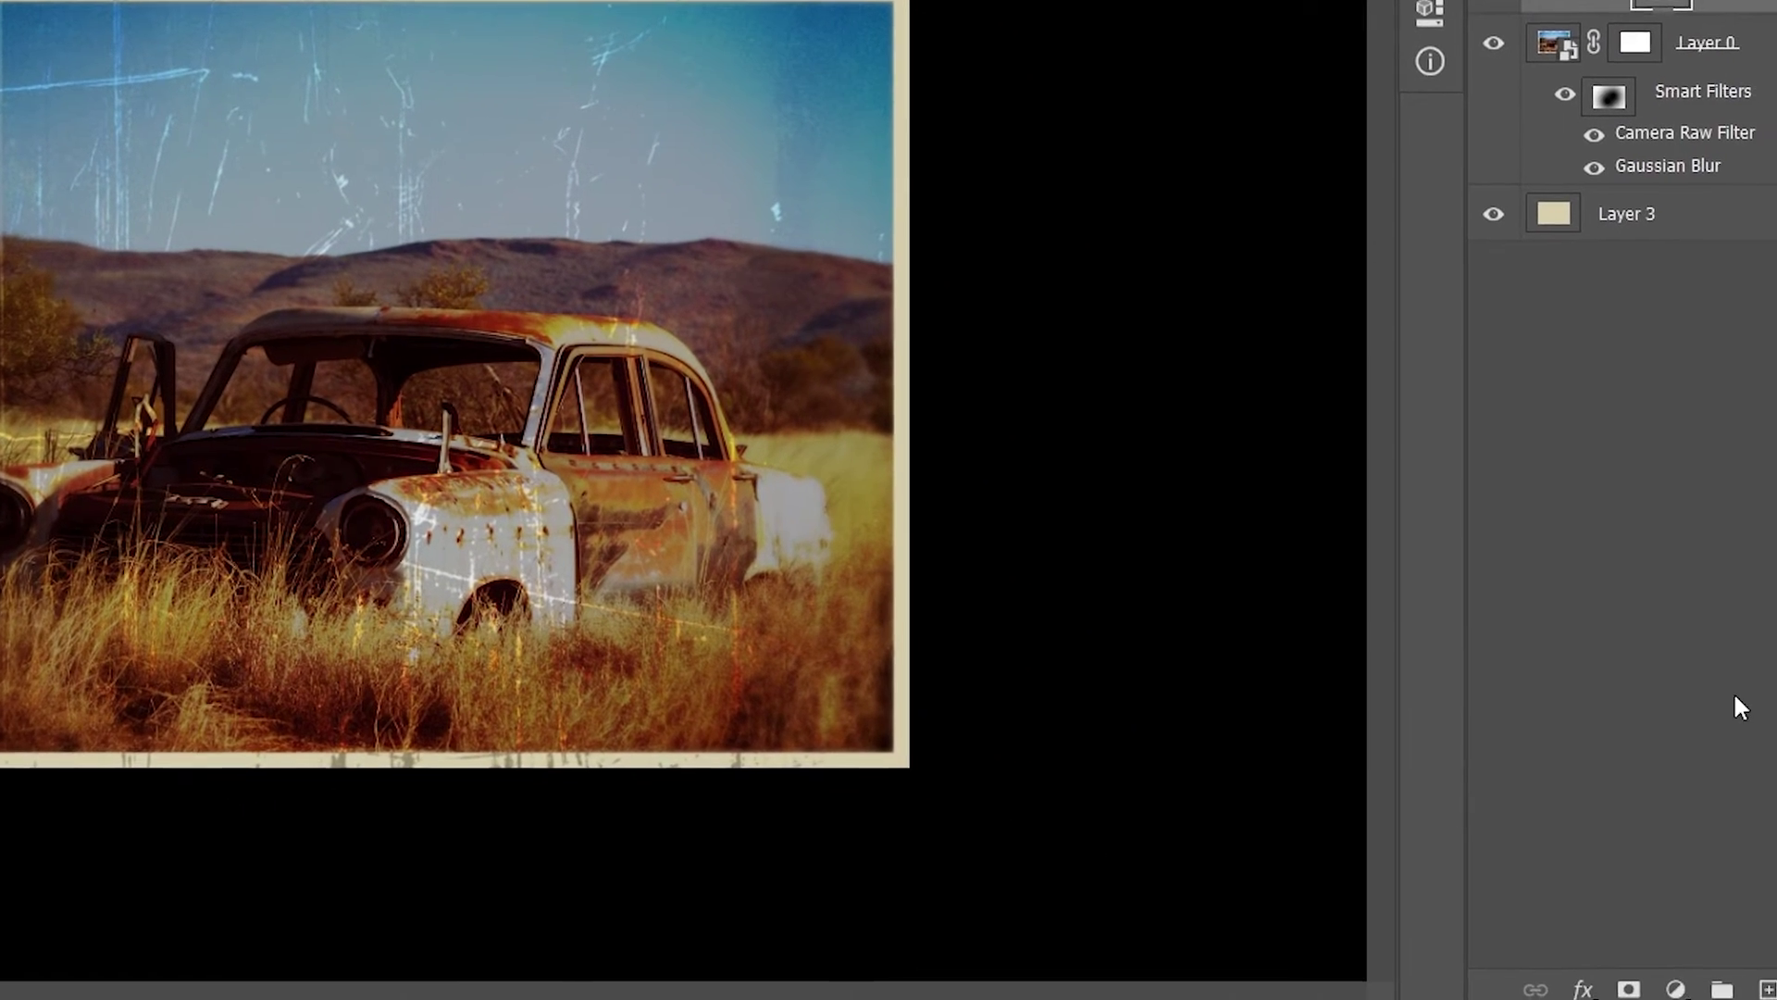
Add a Vibrance adjustment layer above Curves 1 with Vibrance set to -20, and make it a clipping mask.
click(1675, 988)
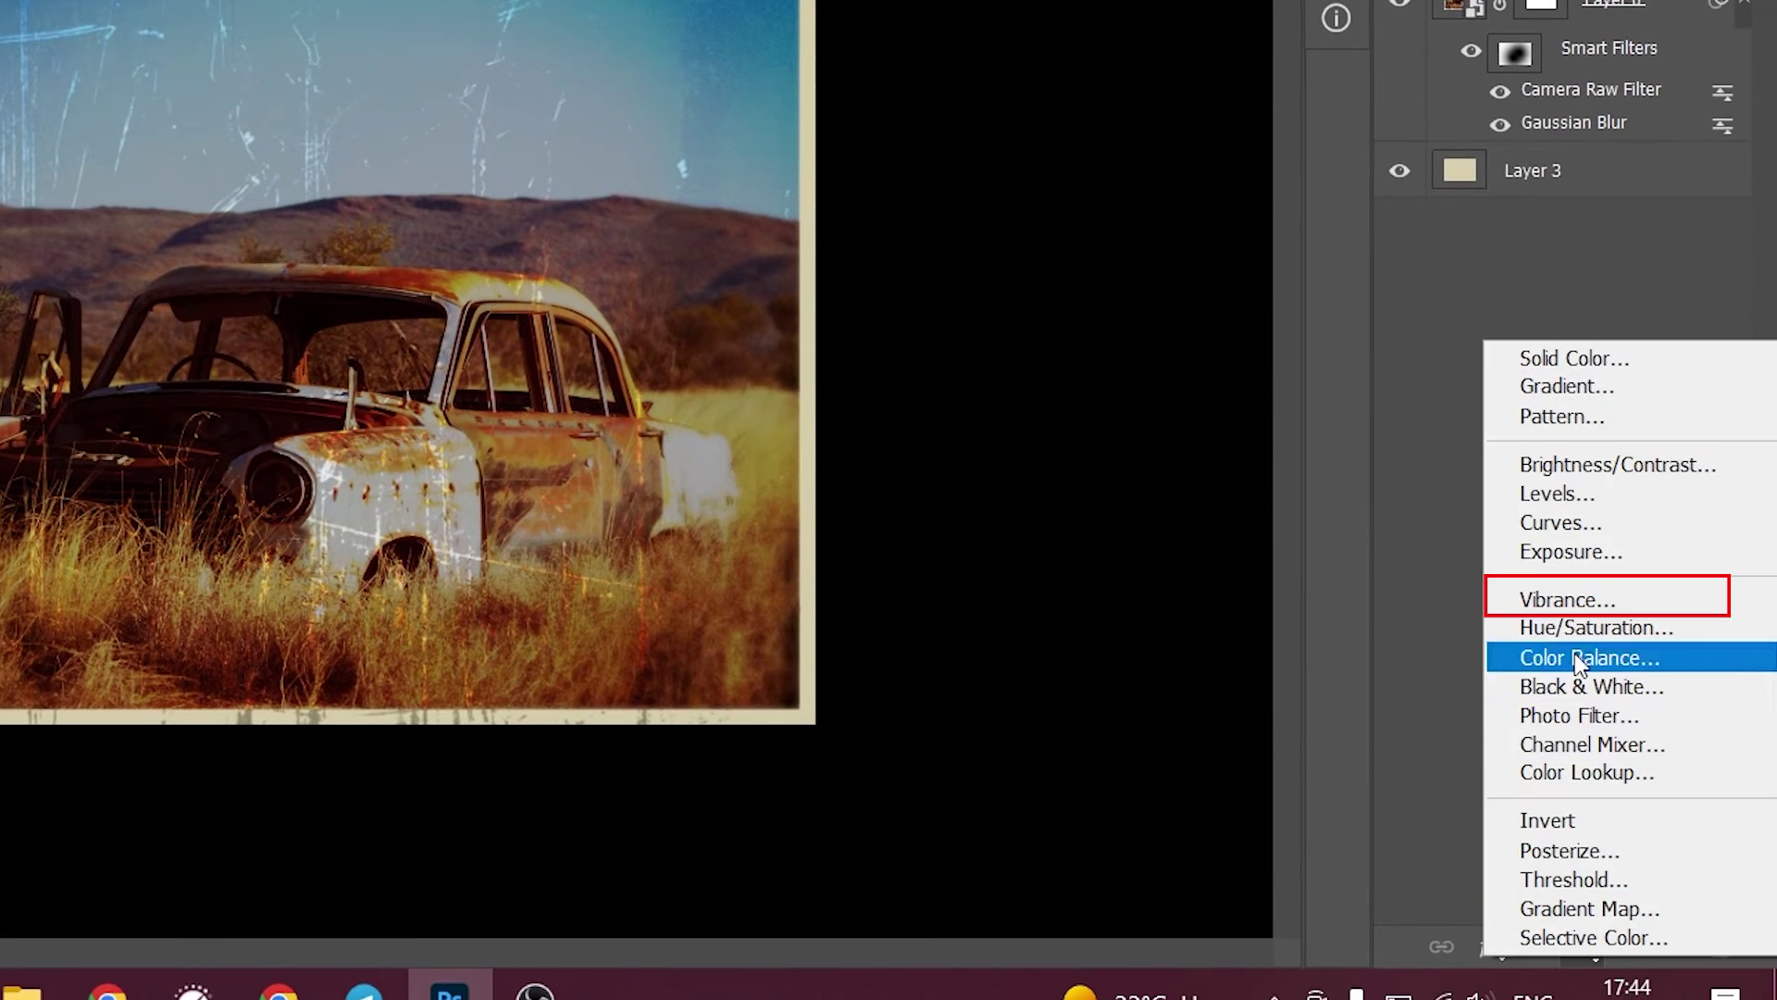
click(1671, 615)
click(1198, 68)
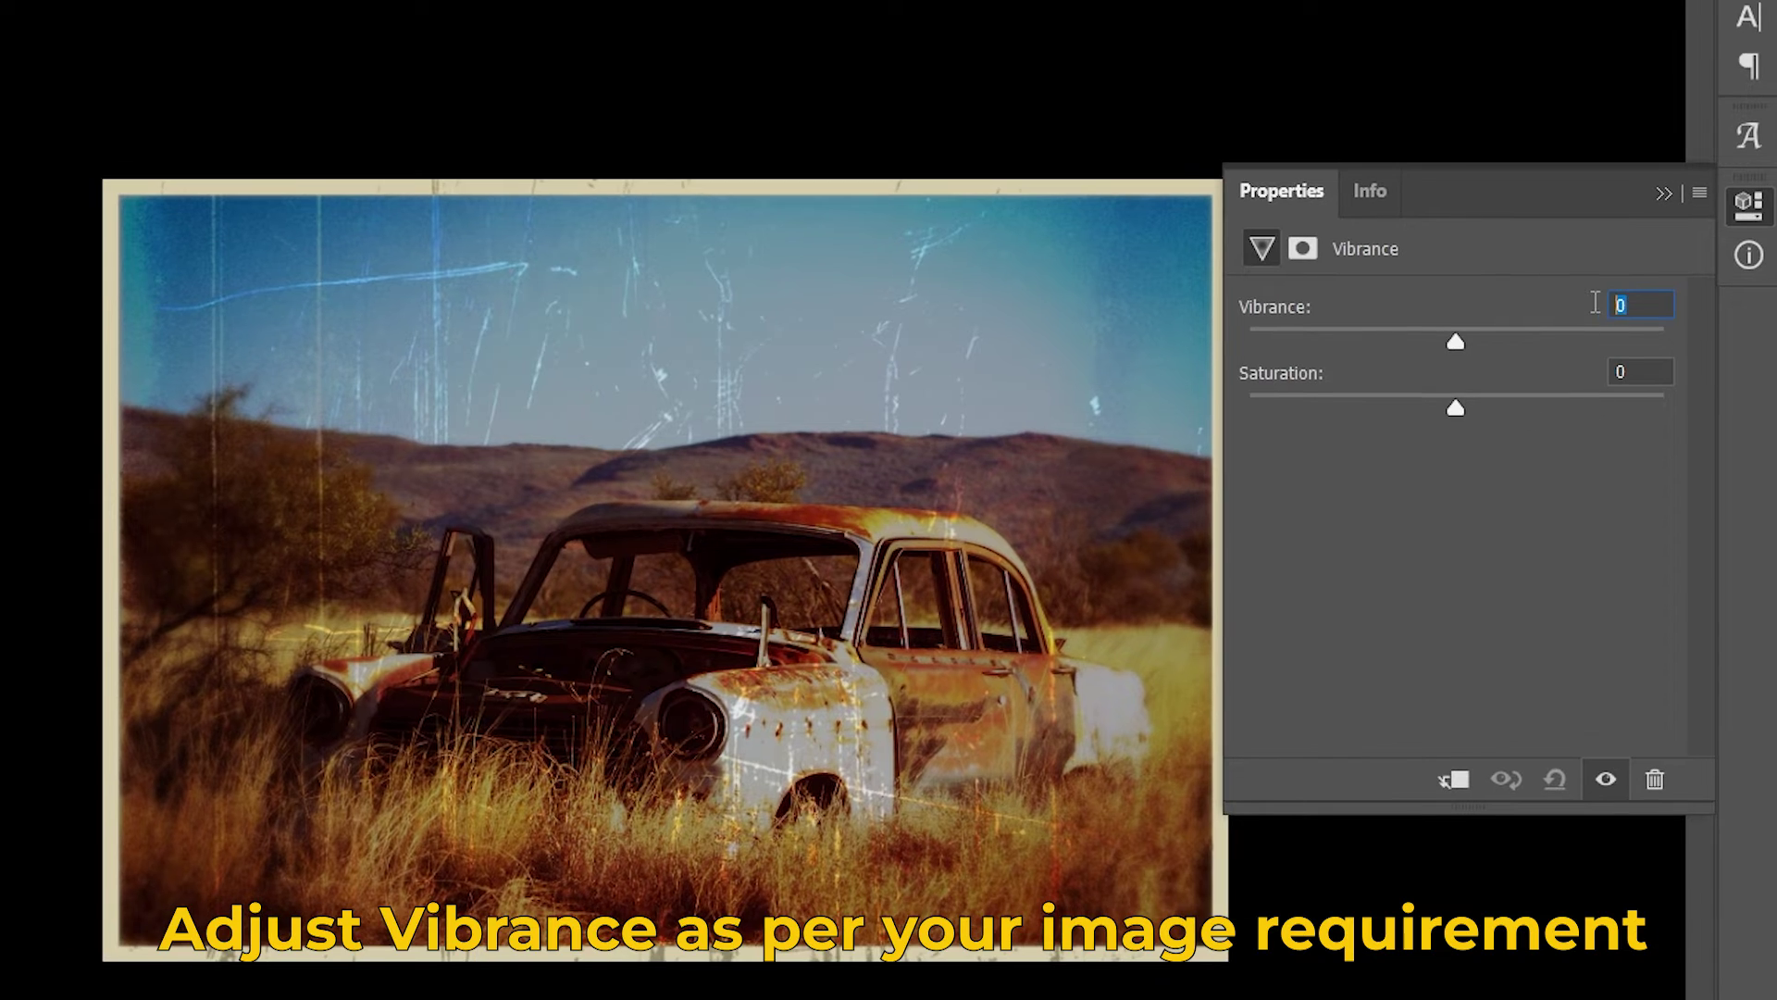
text(-20)
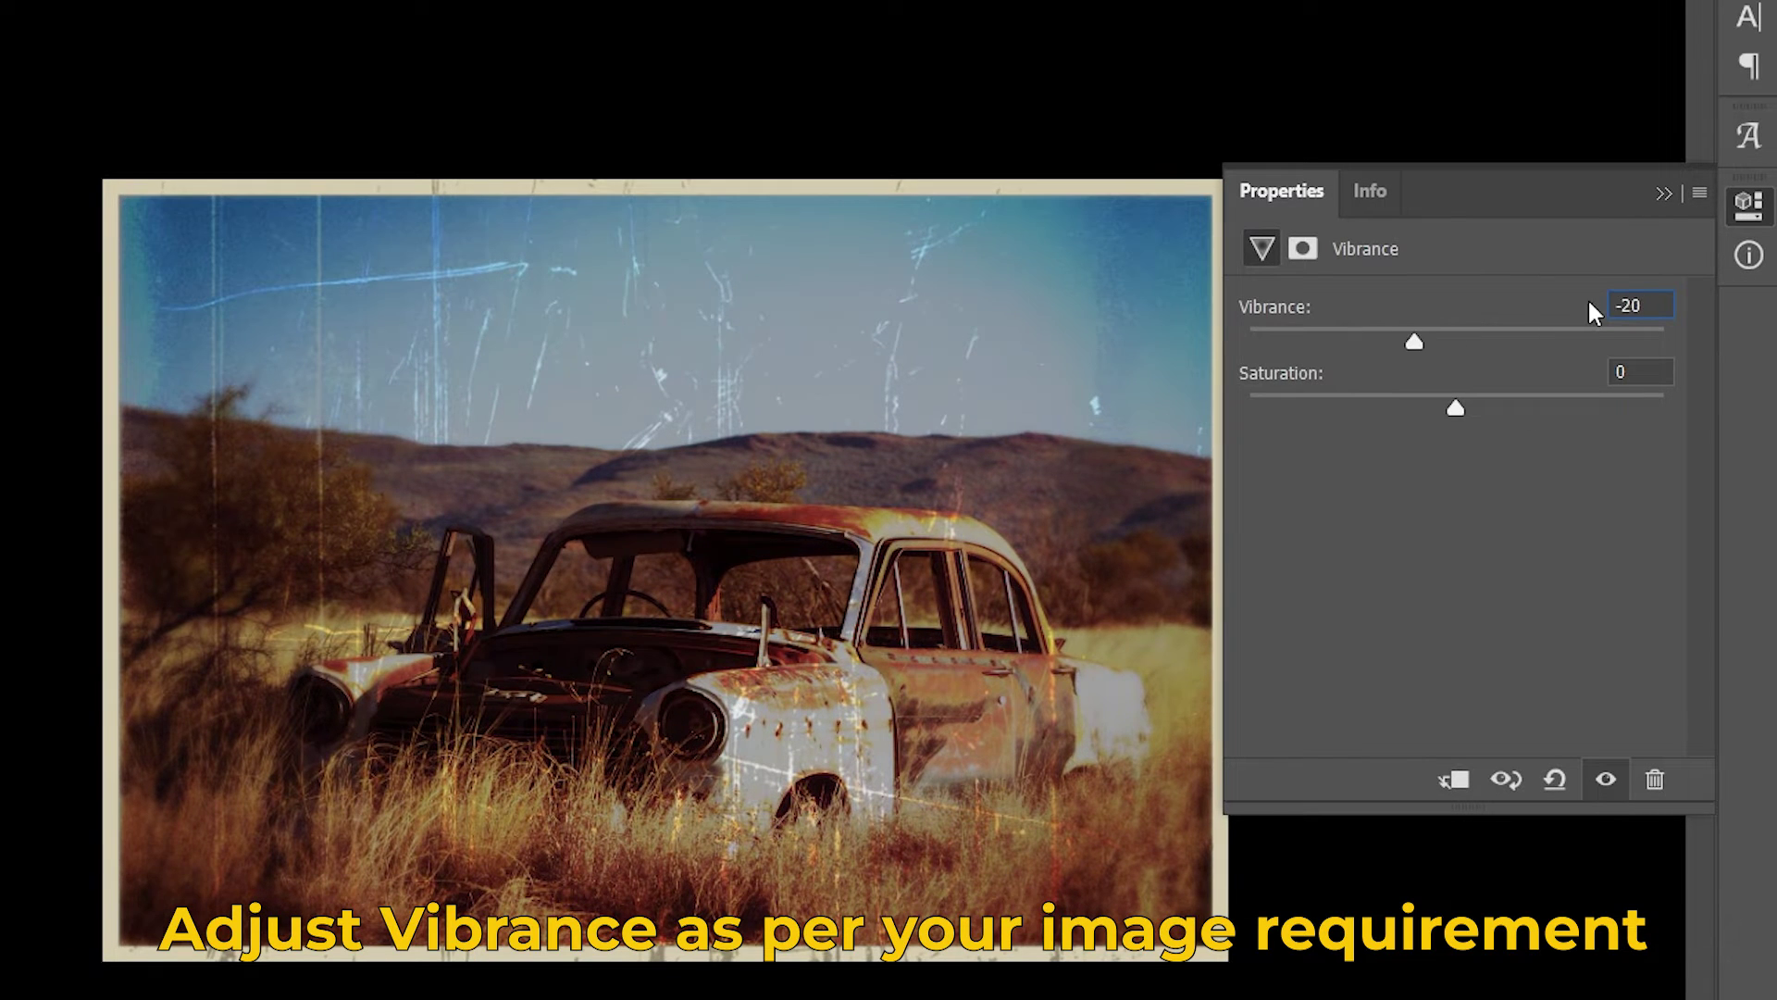
click(1663, 193)
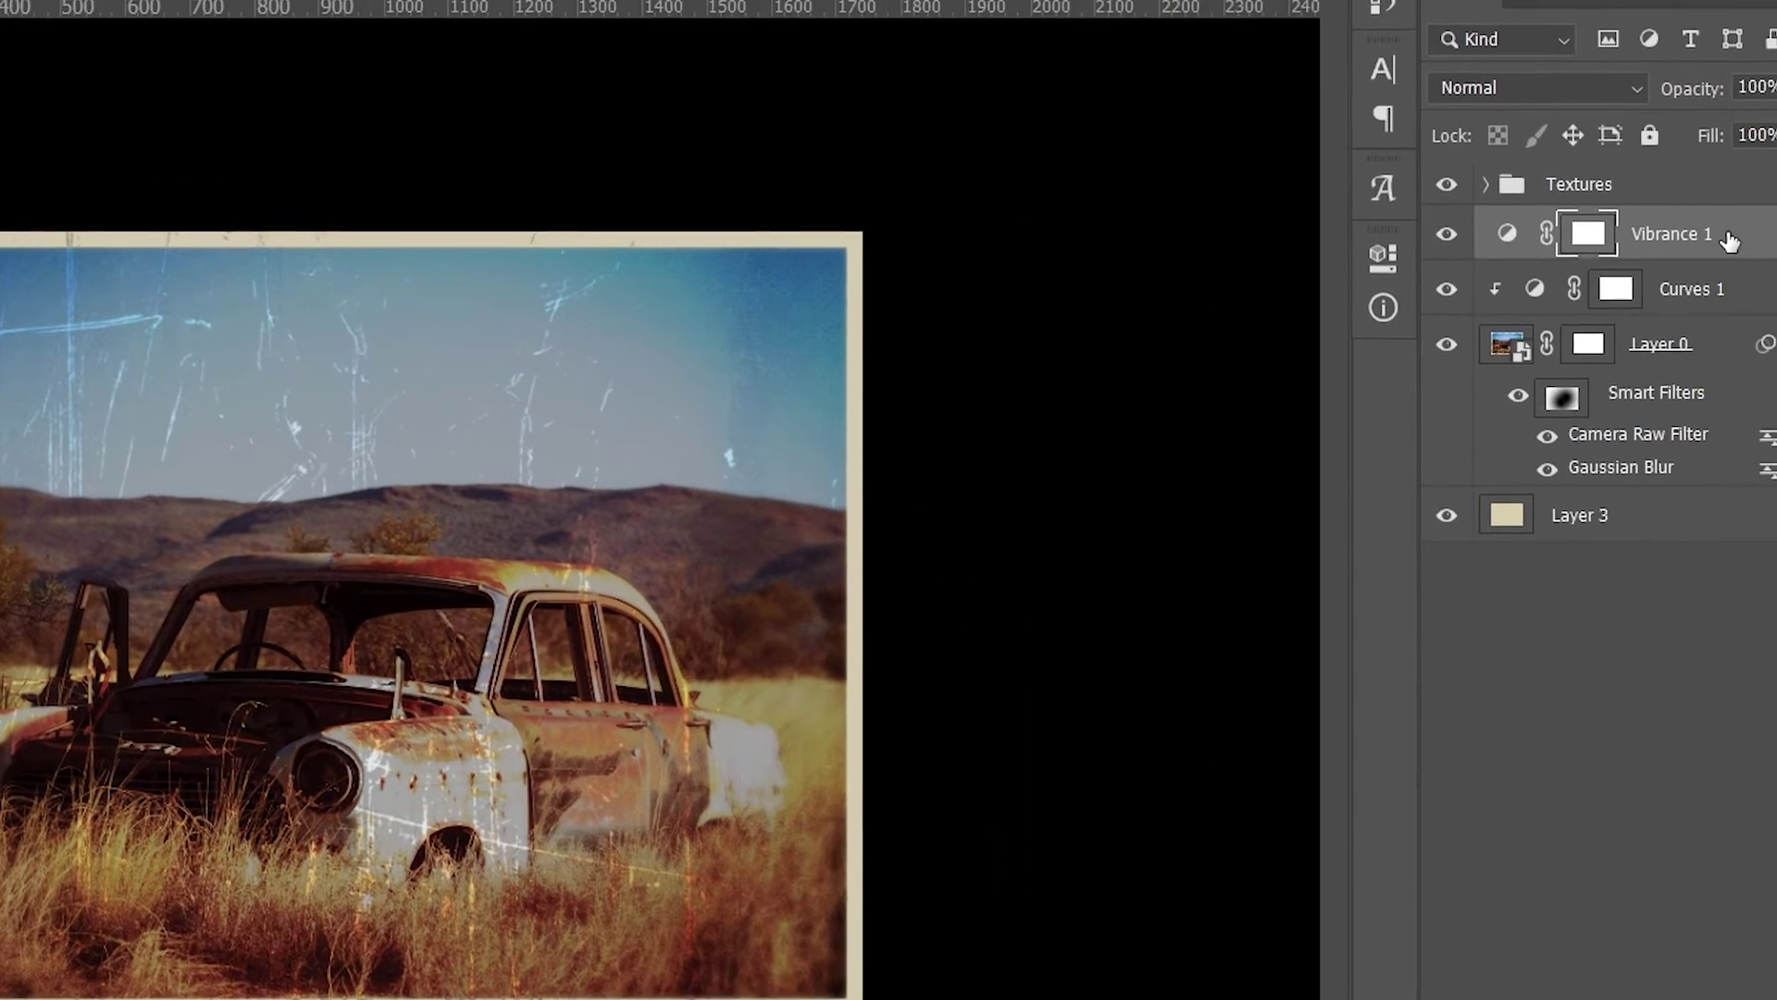
right_click(1769, 209)
click(1571, 463)
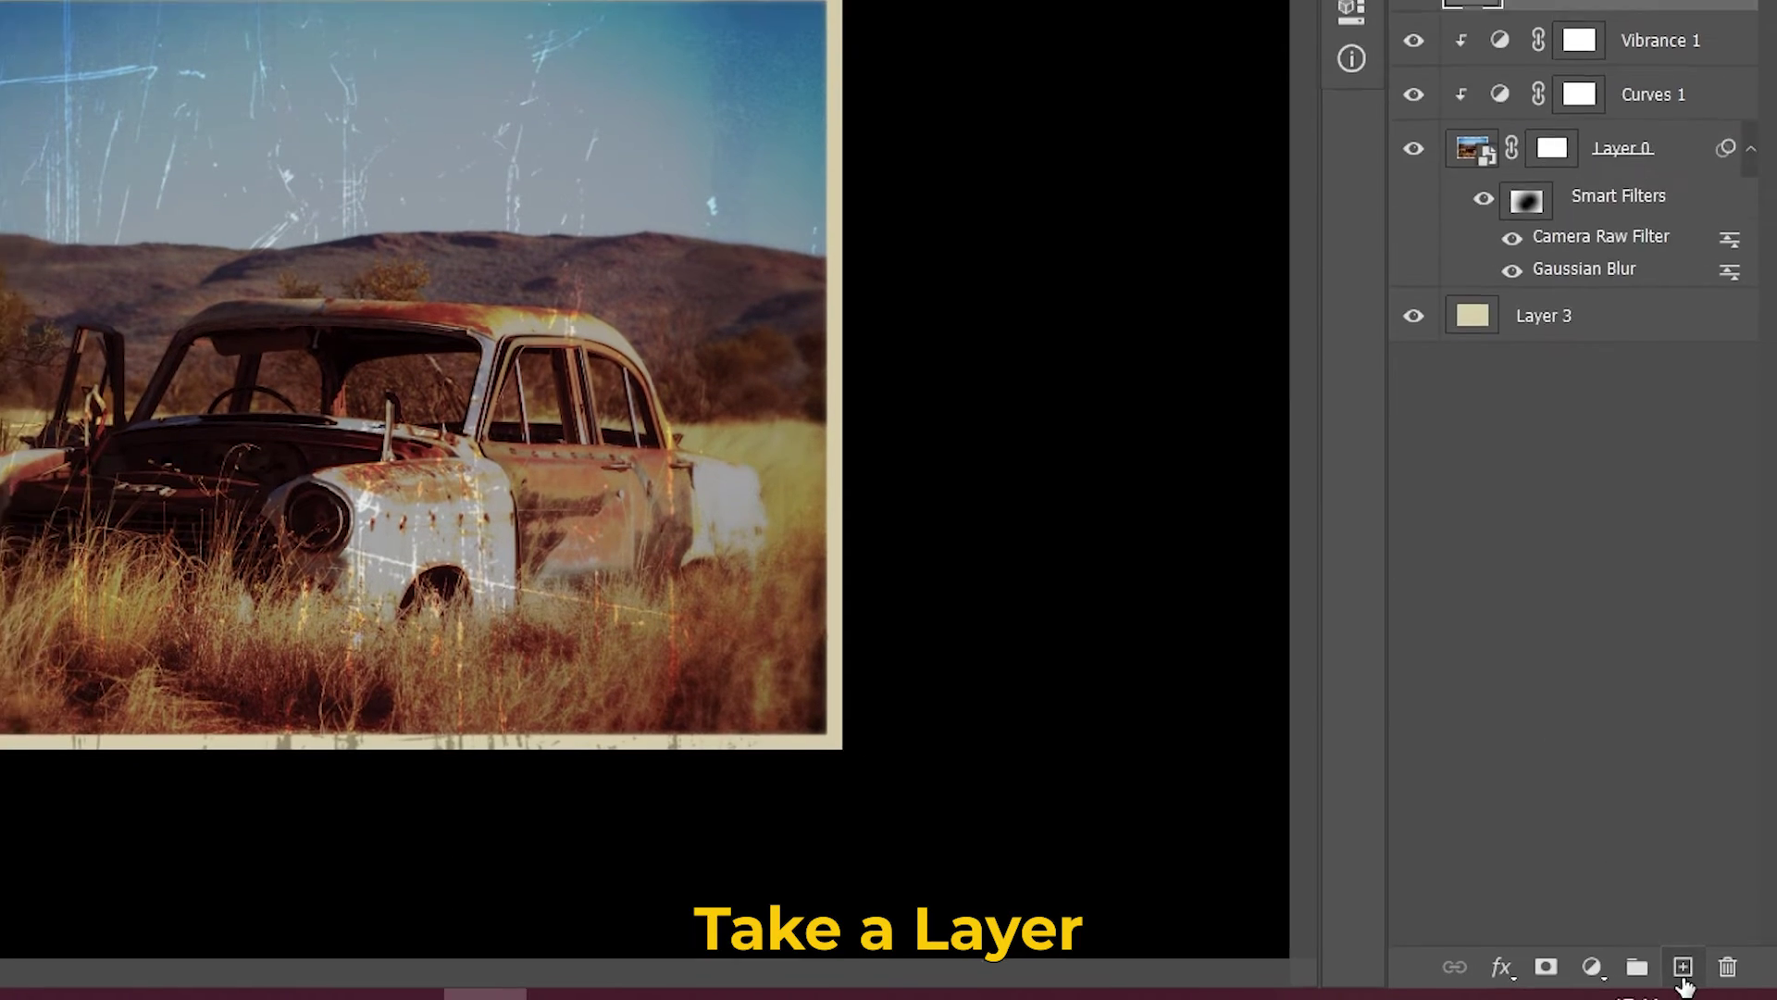
Add a new empty layer between Vibrance 1 and the Textures group and take the Brush tool.
click(1682, 970)
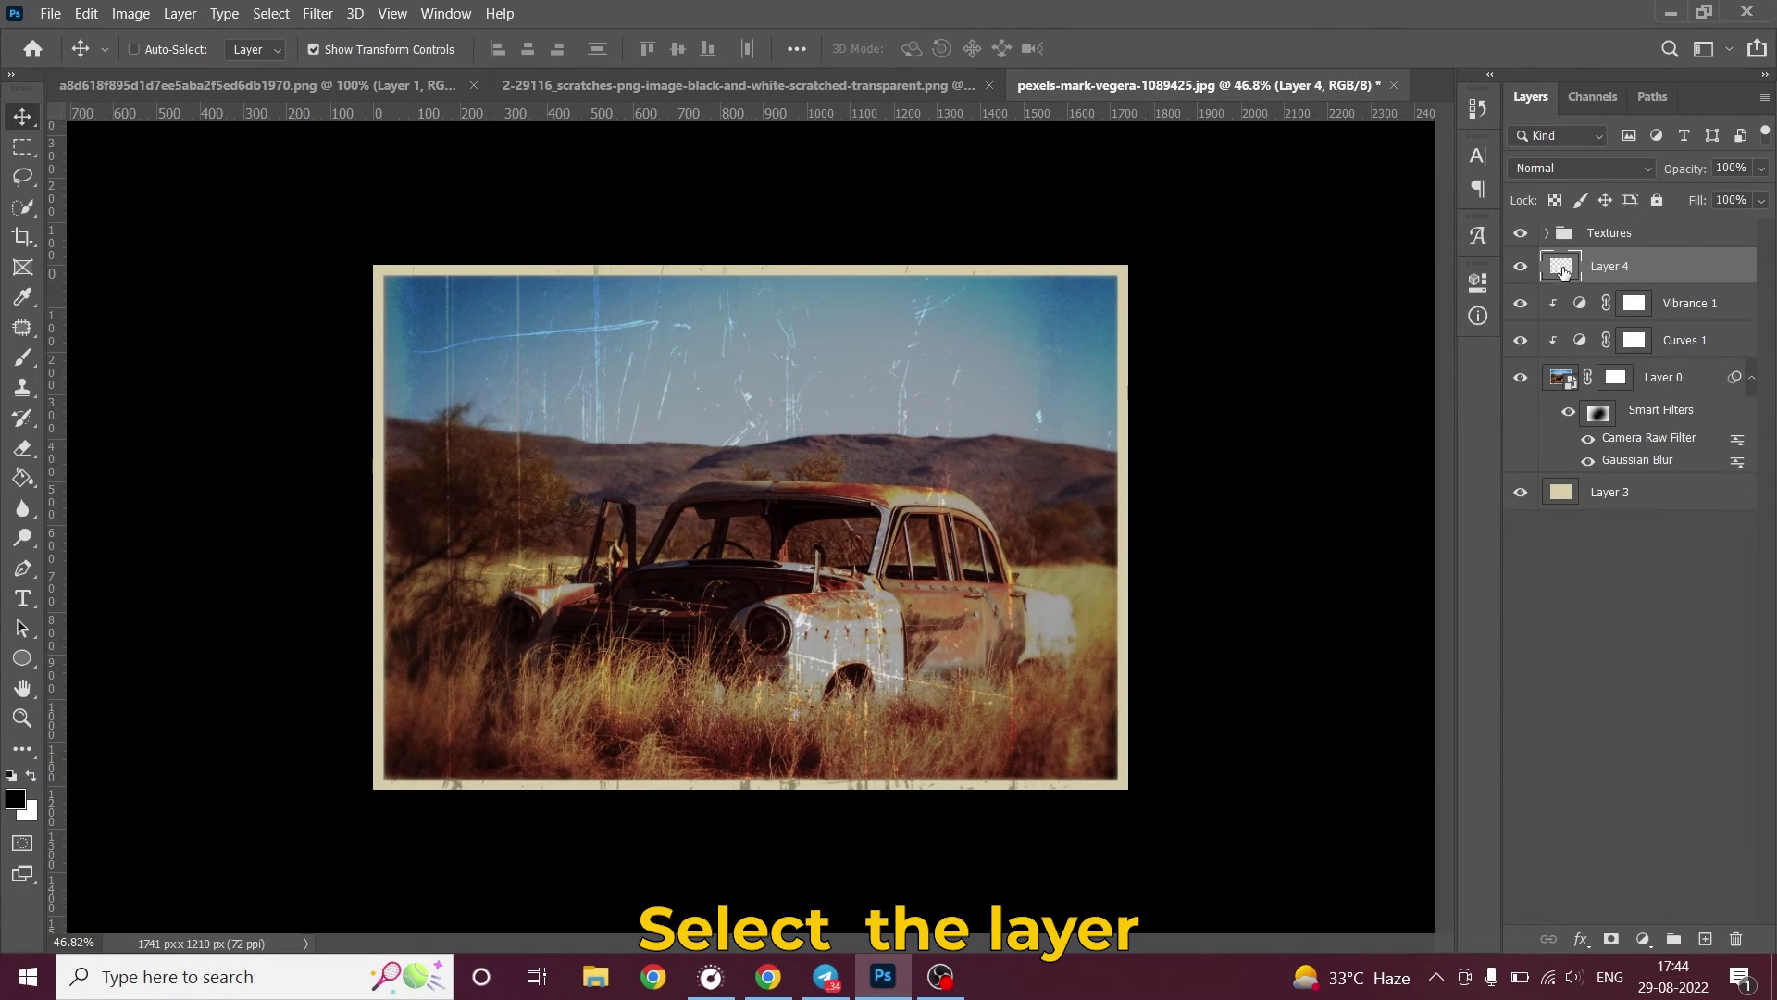
click(18, 359)
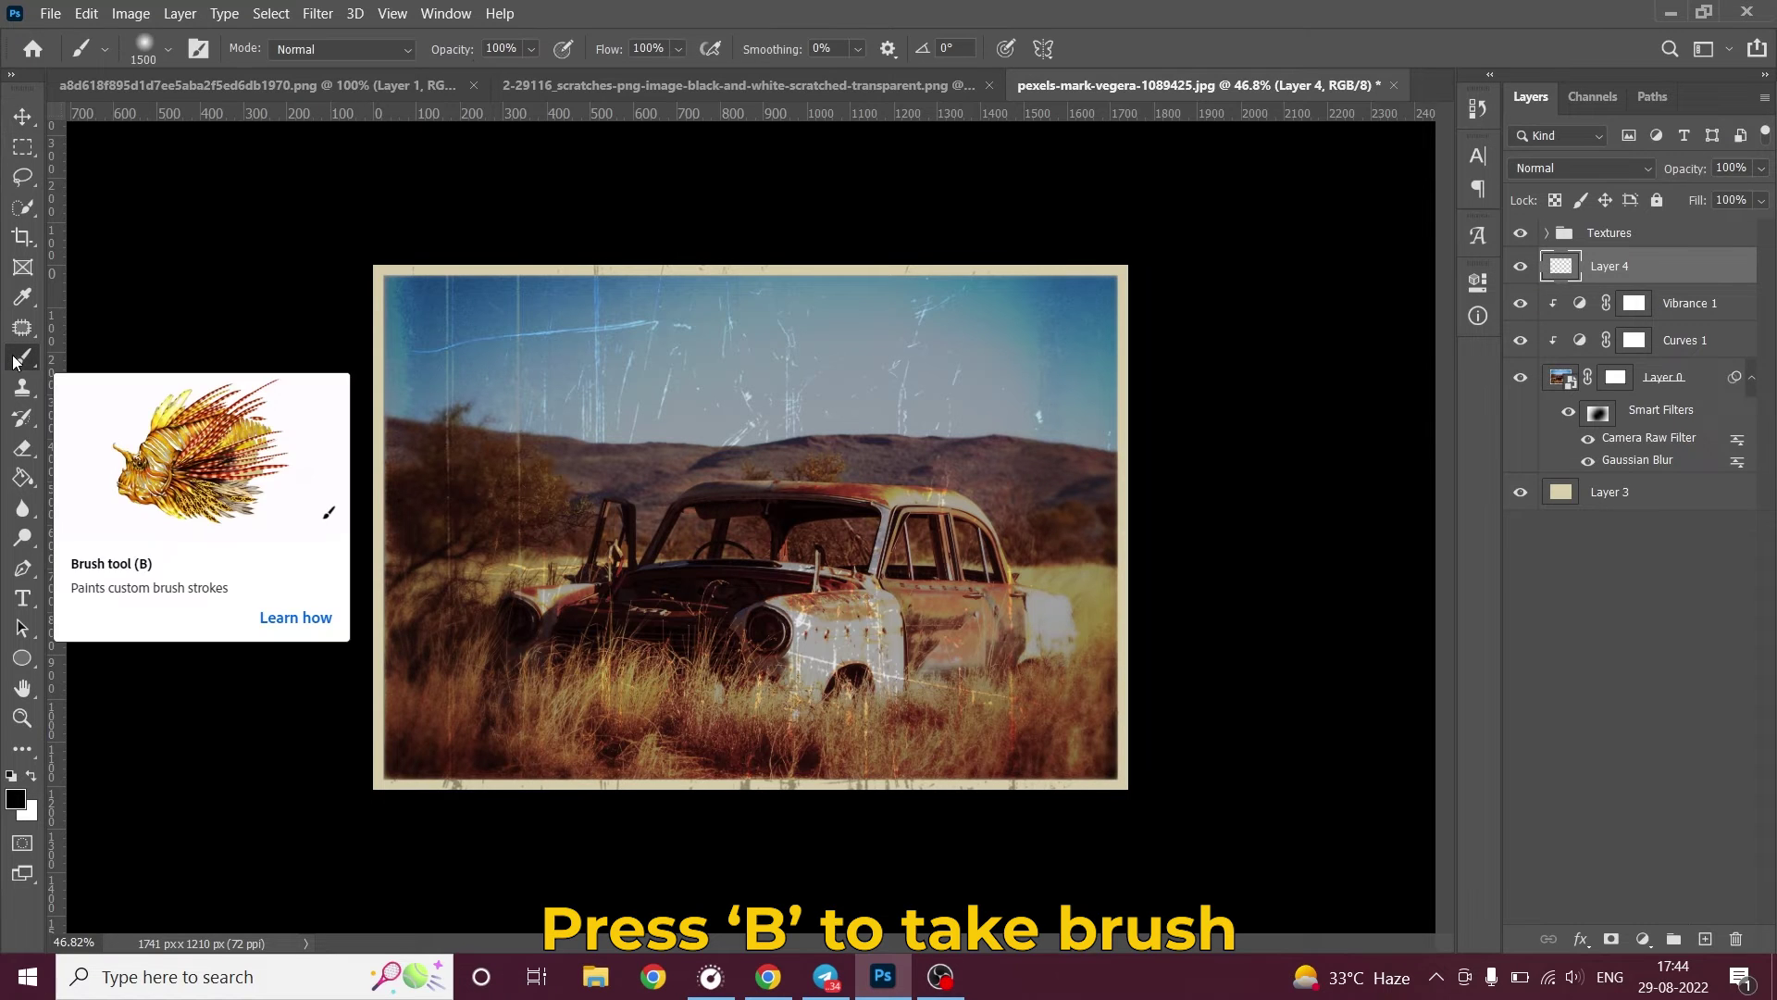